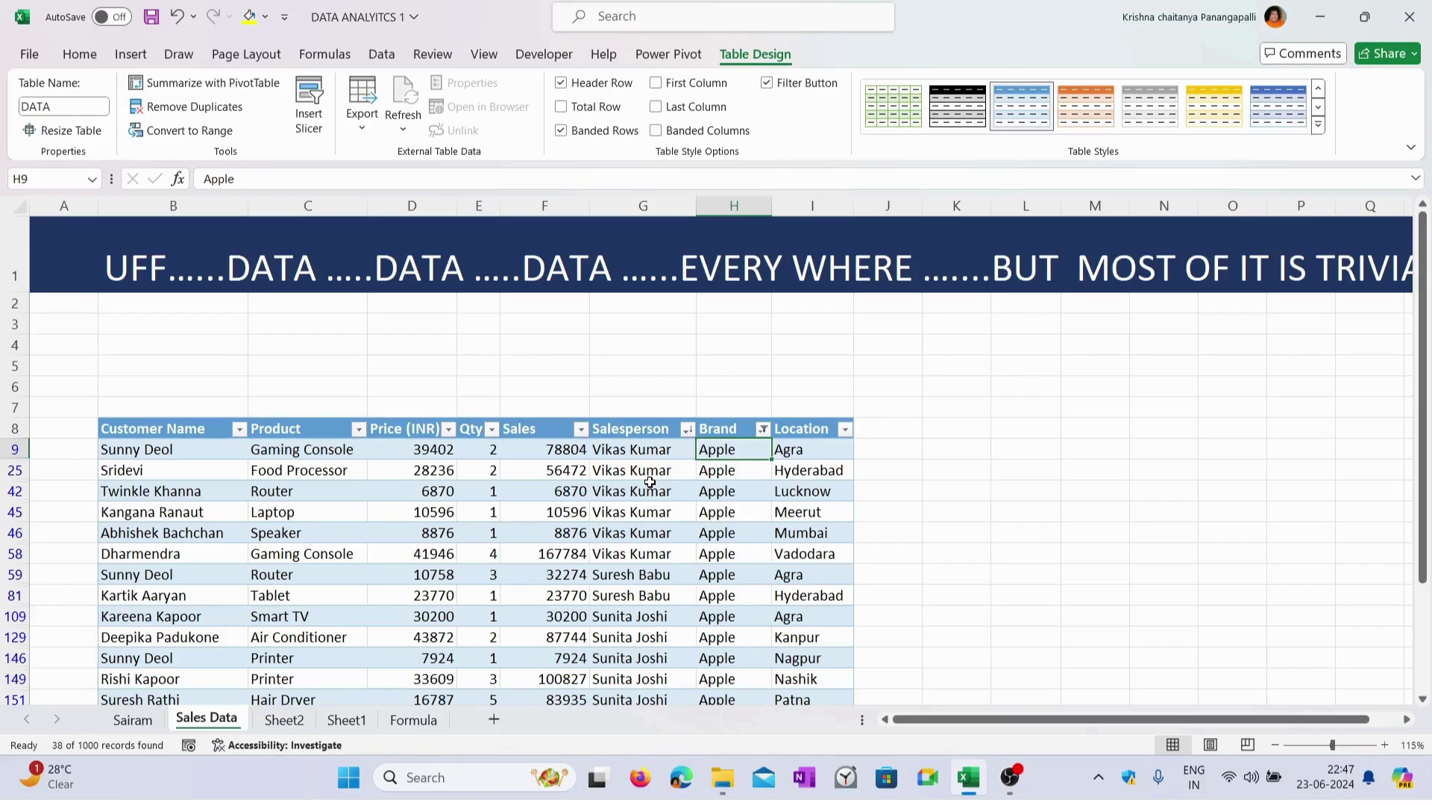
Step: Sort the sales table by the Customer Name column in ascending order, A to Z
{"action": "scroll", "coordinate": [649, 483], "scroll_direction": "down", "scroll_amount": 1}
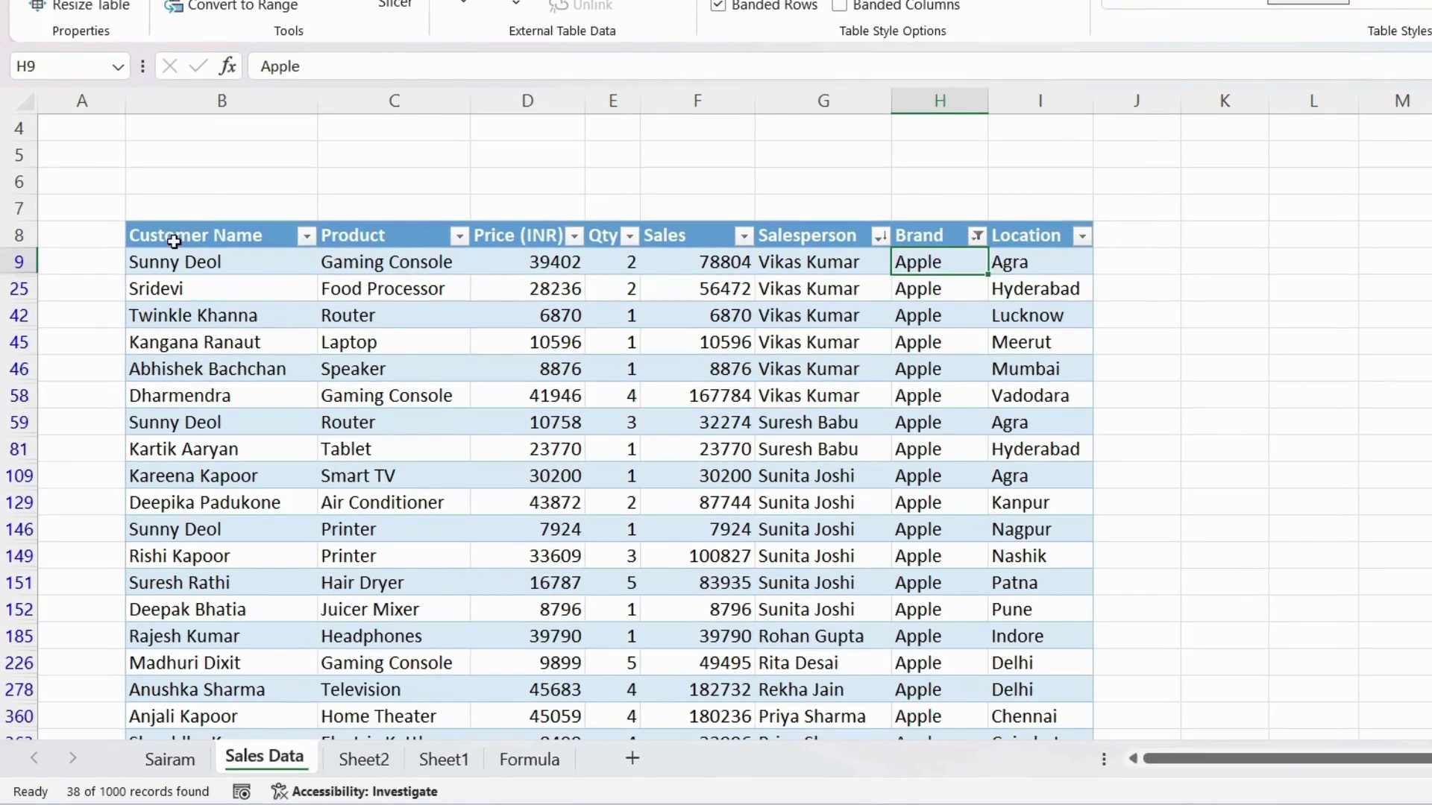
{"action": "left_click", "coordinate": [137, 313]}
{"action": "left_click", "coordinate": [406, 235]}
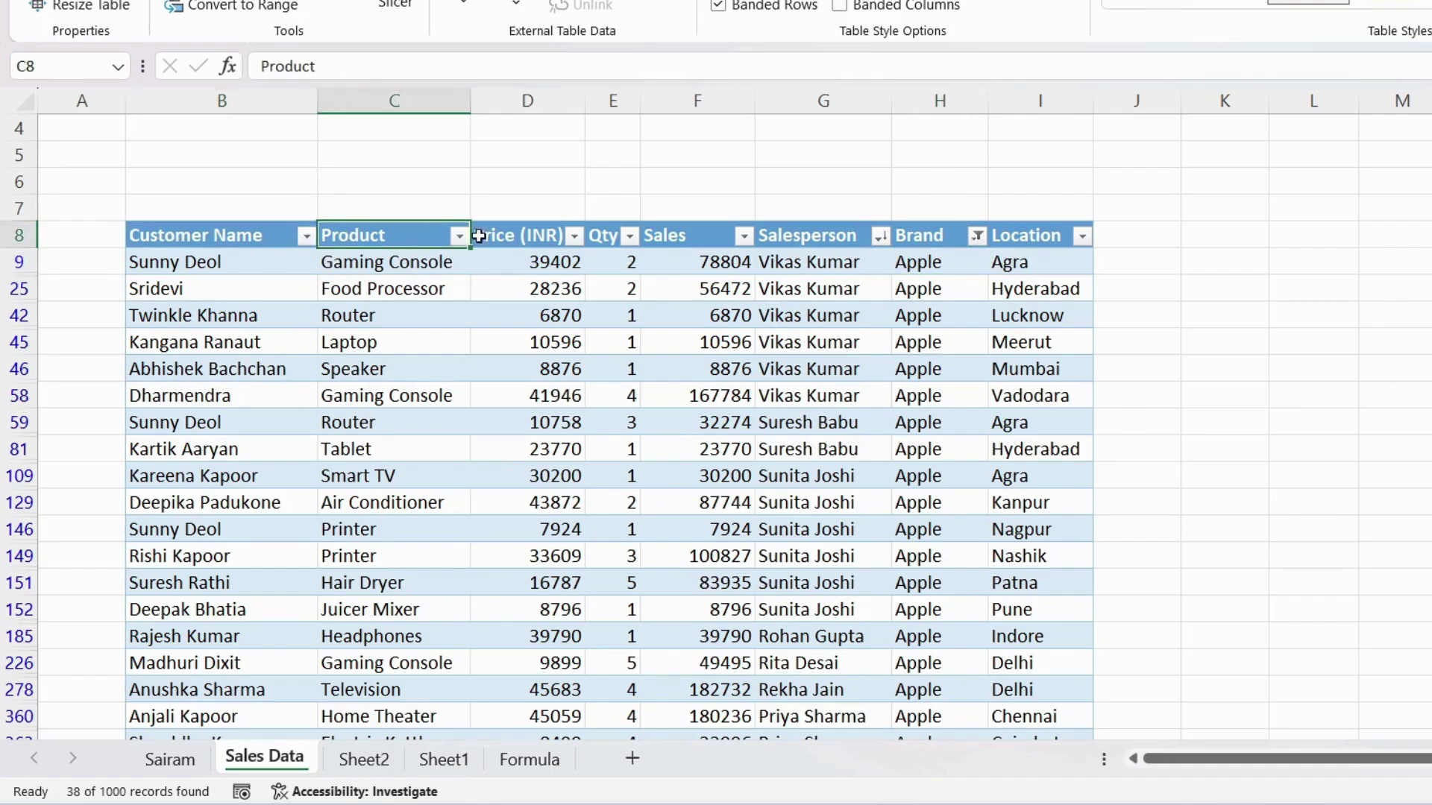
{"action": "left_click", "coordinate": [542, 236]}
{"action": "left_click", "coordinate": [409, 235]}
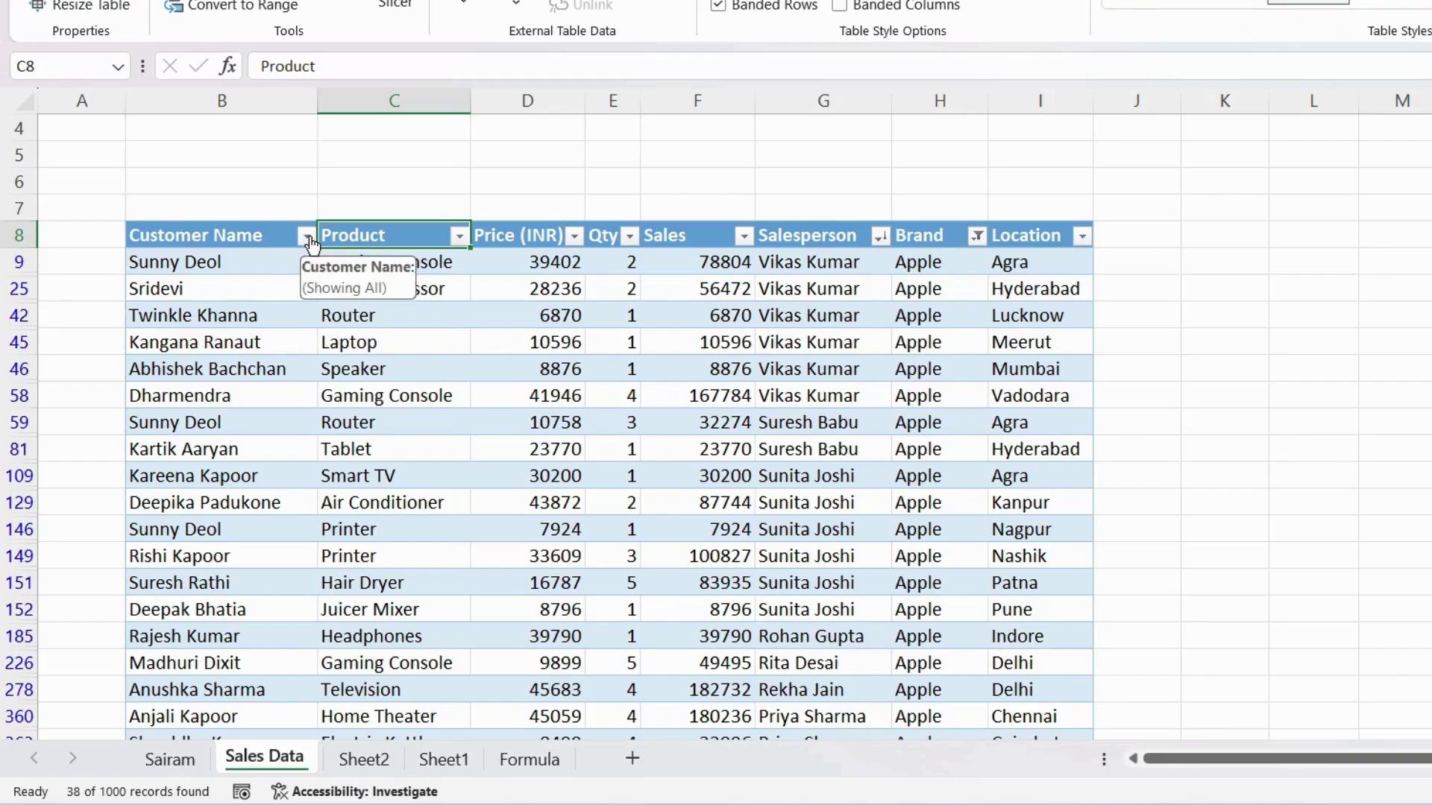
{"action": "left_click", "coordinate": [306, 236]}
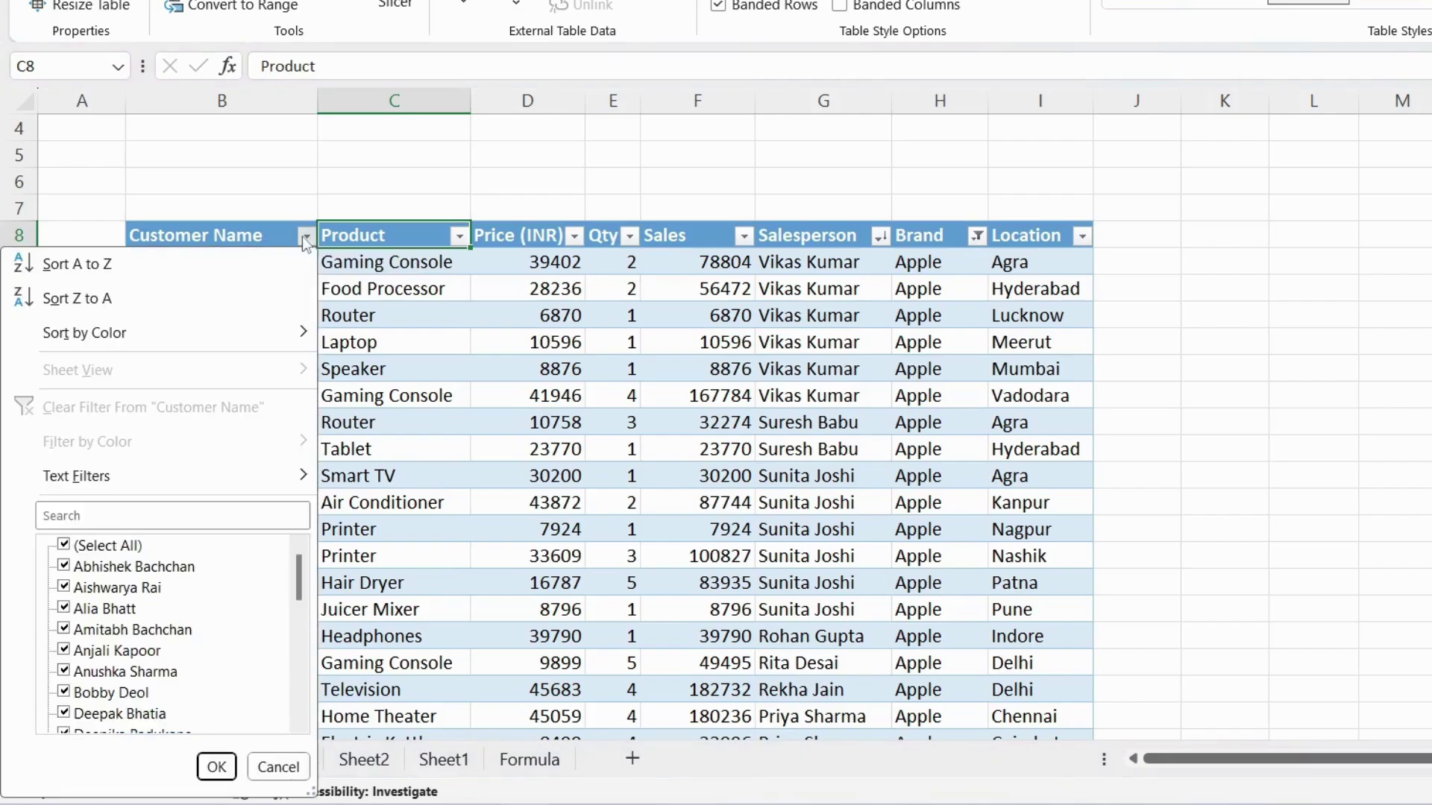
{"action": "left_click", "coordinate": [132, 274]}
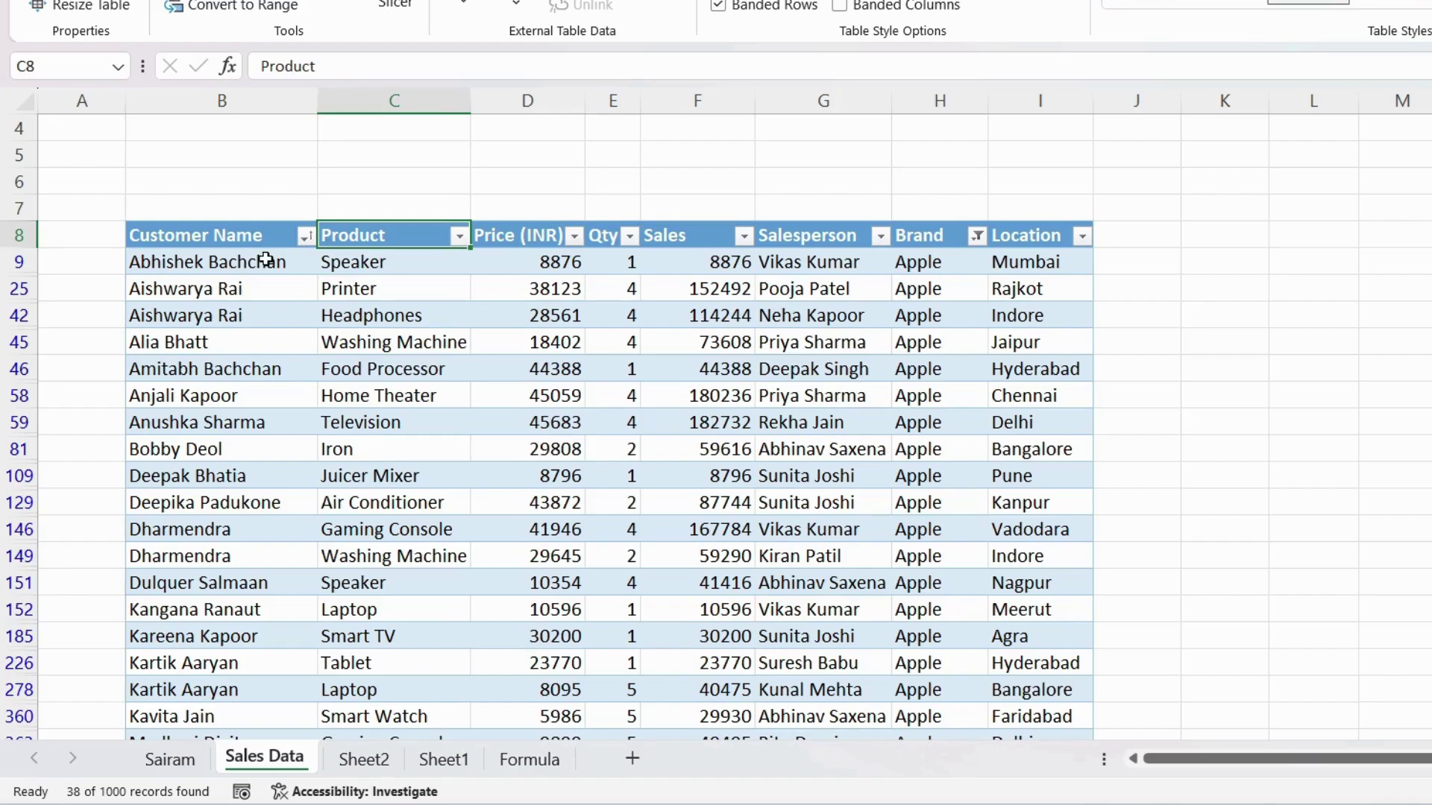
Step: Sort the sales table by Customer Name in descending order, Z to A, and check the column's Sort by Color options
{"action": "left_click", "coordinate": [305, 235]}
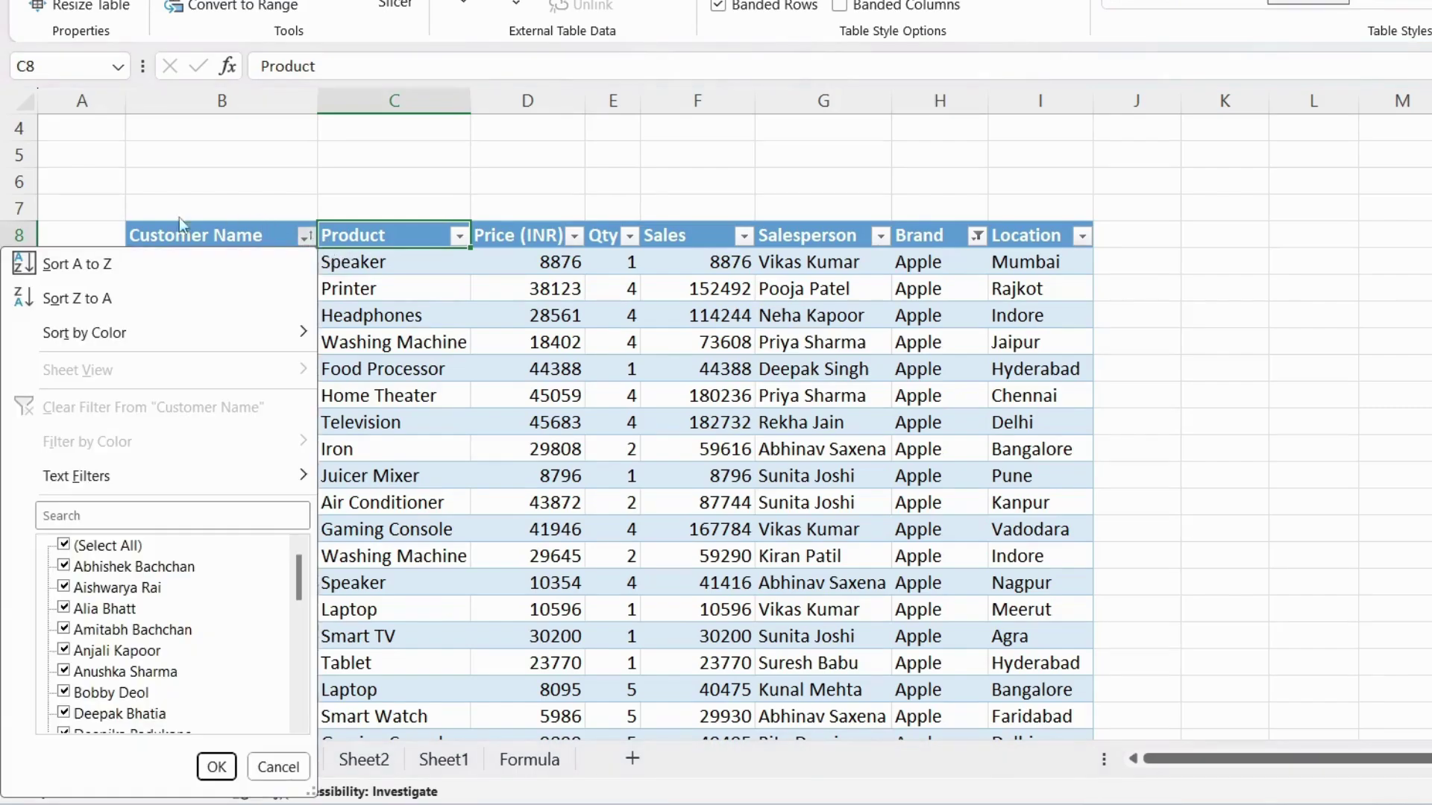
{"action": "left_click", "coordinate": [118, 305]}
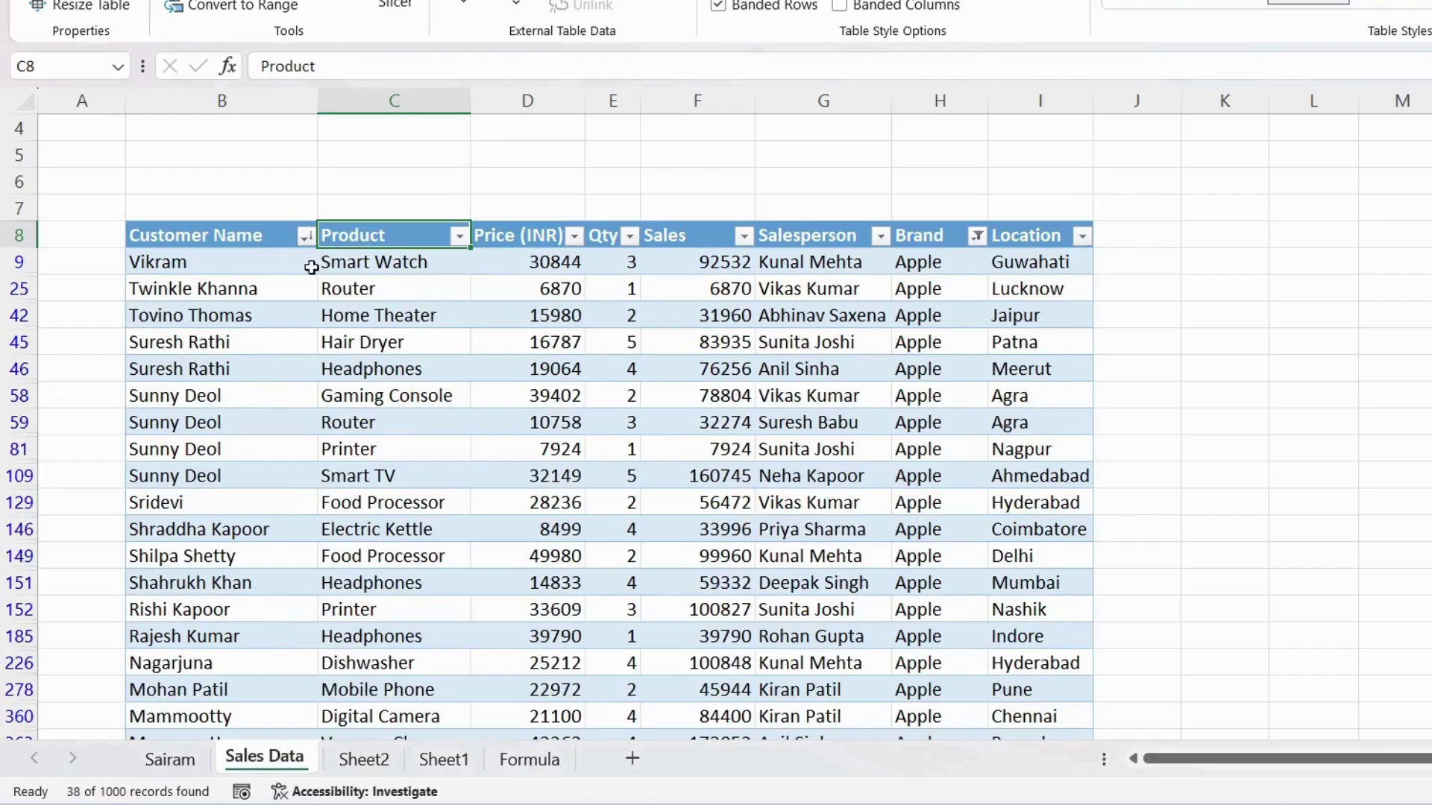
{"action": "left_click", "coordinate": [305, 237]}
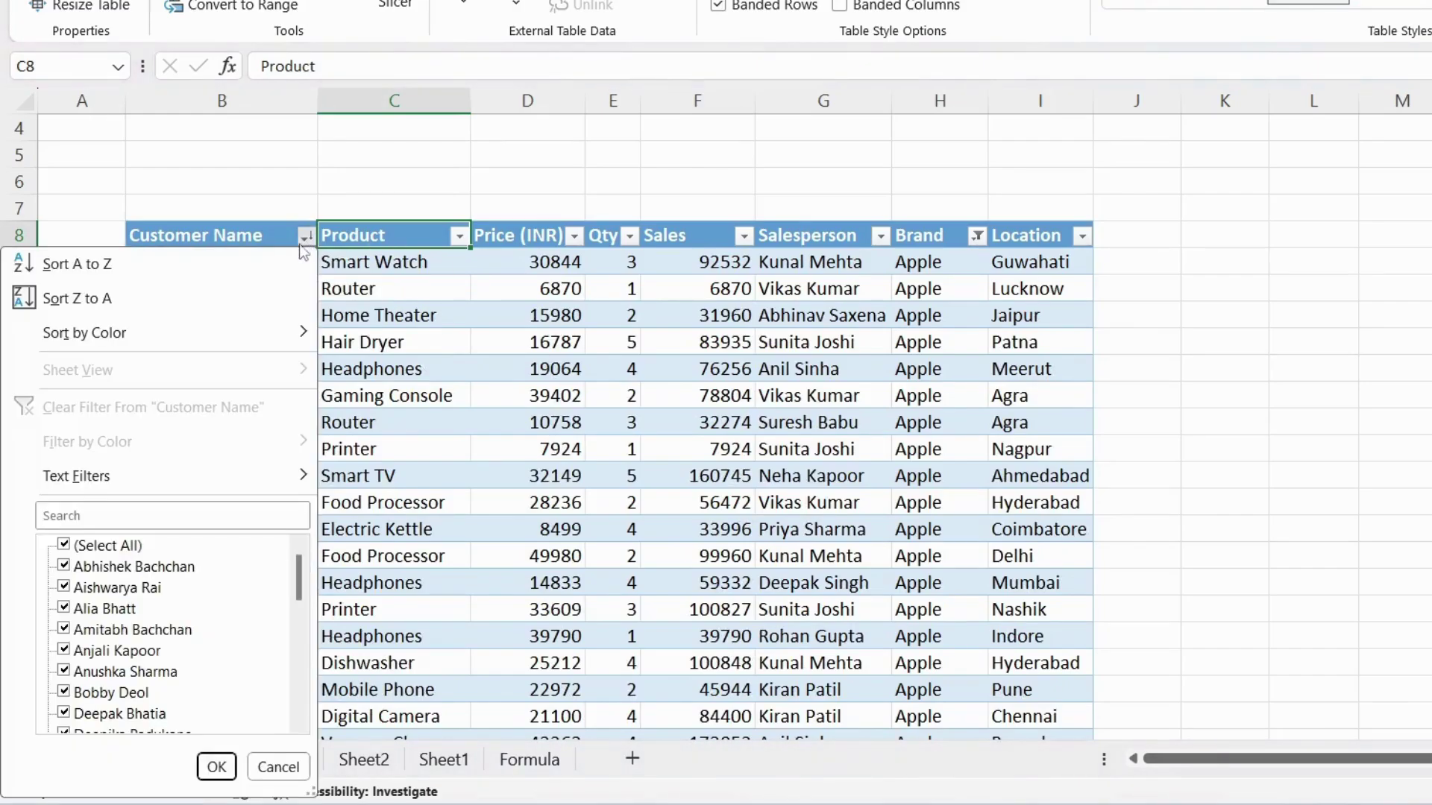
{"action": "mouse_move", "coordinate": [210, 334]}
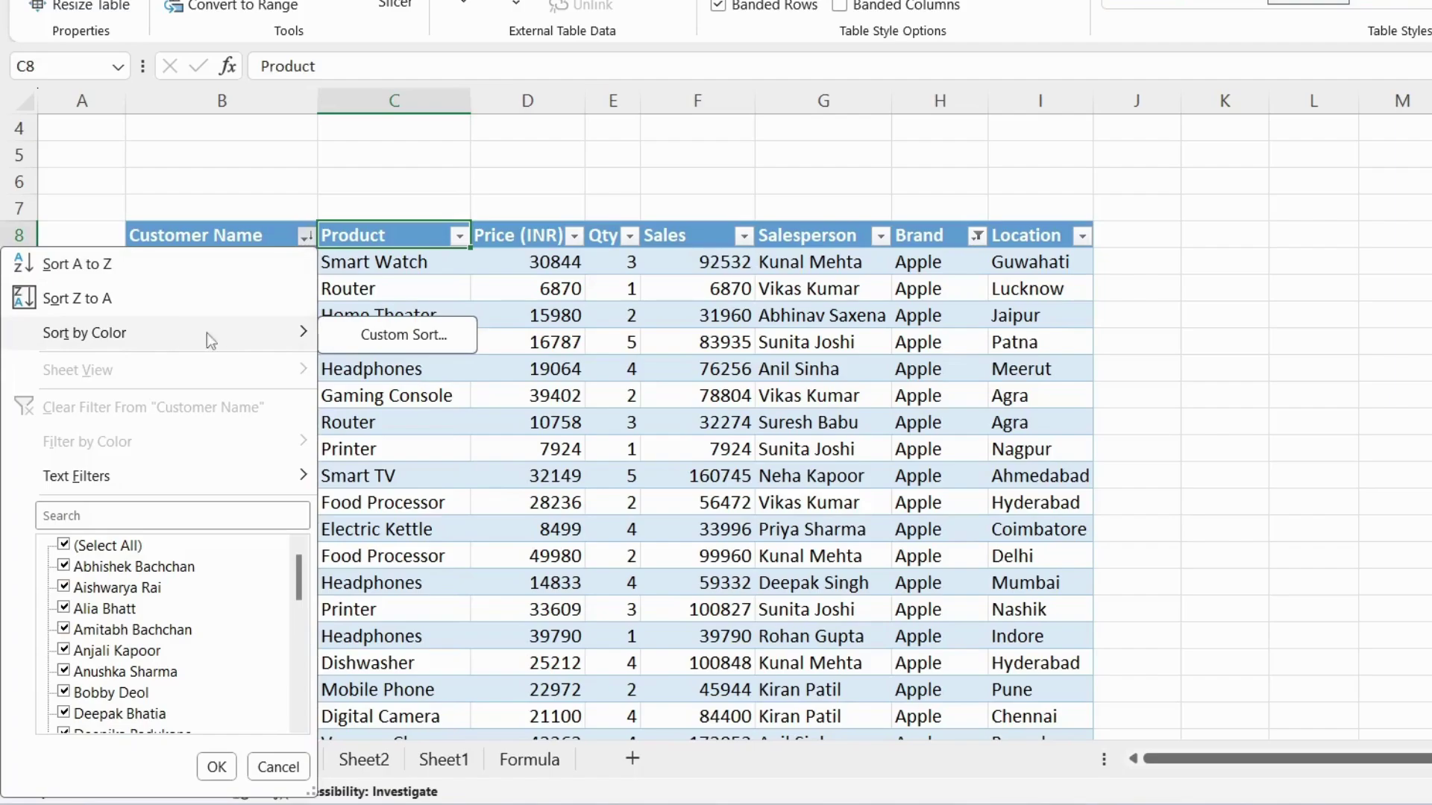
{"action": "left_click", "coordinate": [216, 766]}
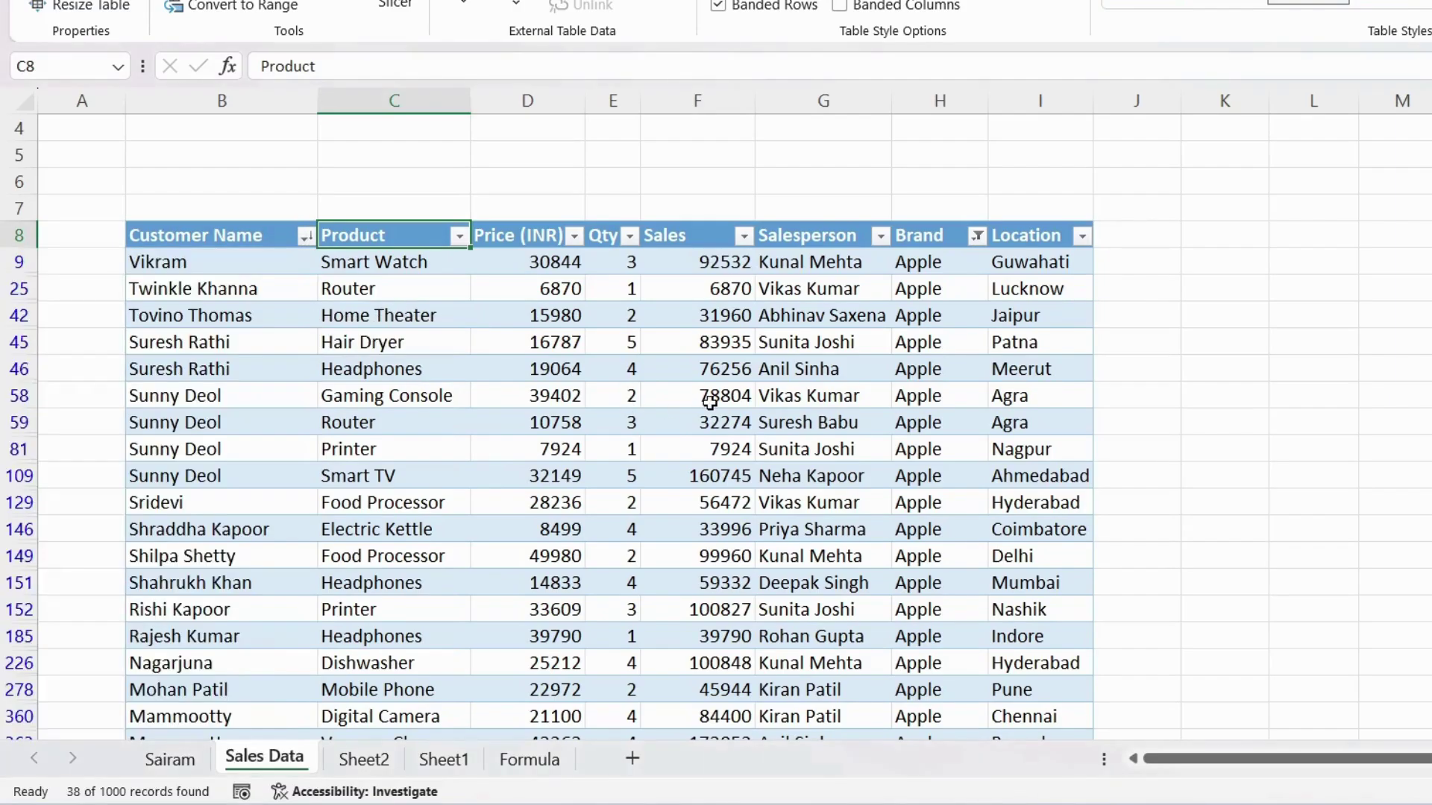
{"action": "left_click", "coordinate": [707, 399]}
{"action": "left_click", "coordinate": [930, 477]}
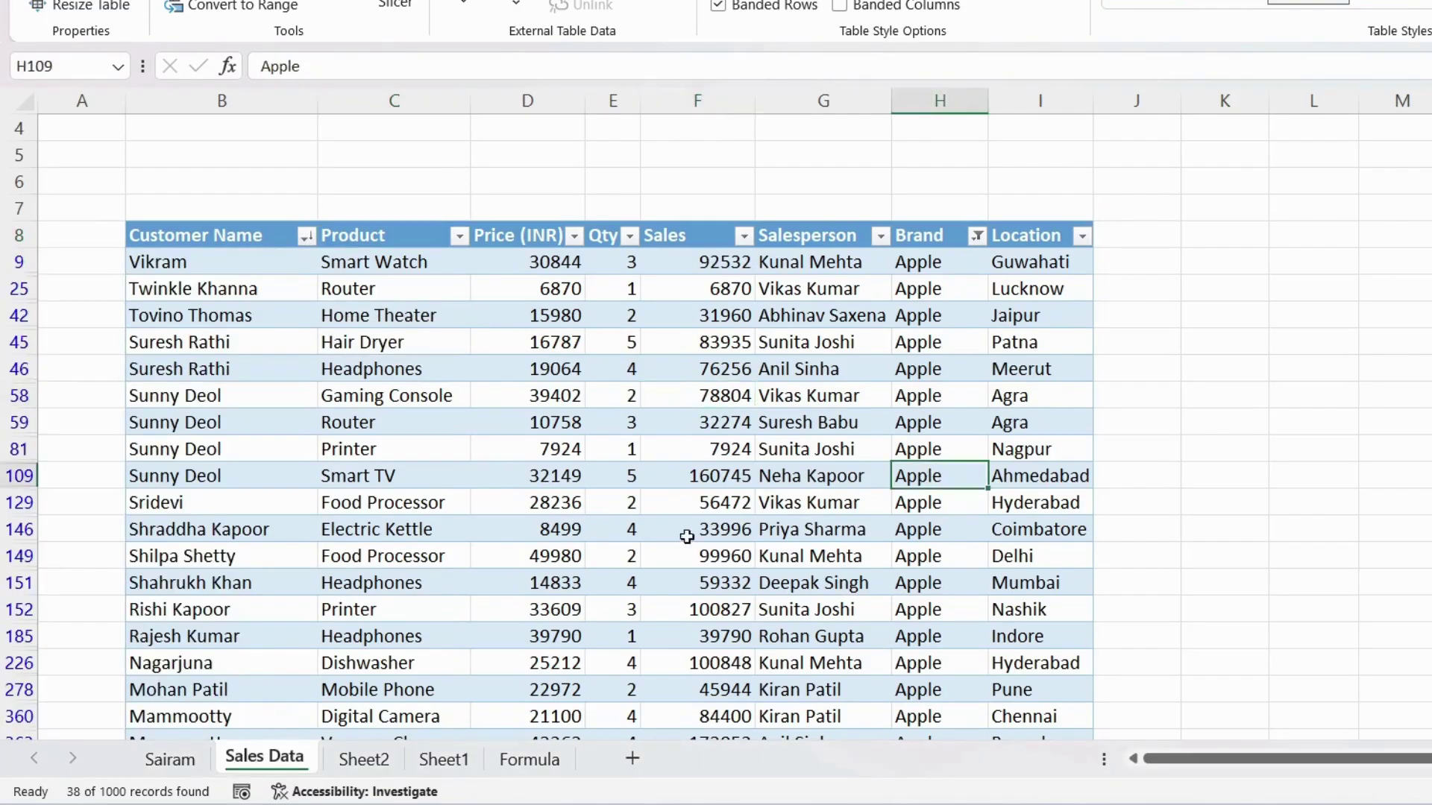
Step: Filter the Customer Name column to show only Amitabh Bachchan and select the filtered record's row across all table columns
{"action": "left_click", "coordinate": [303, 242]}
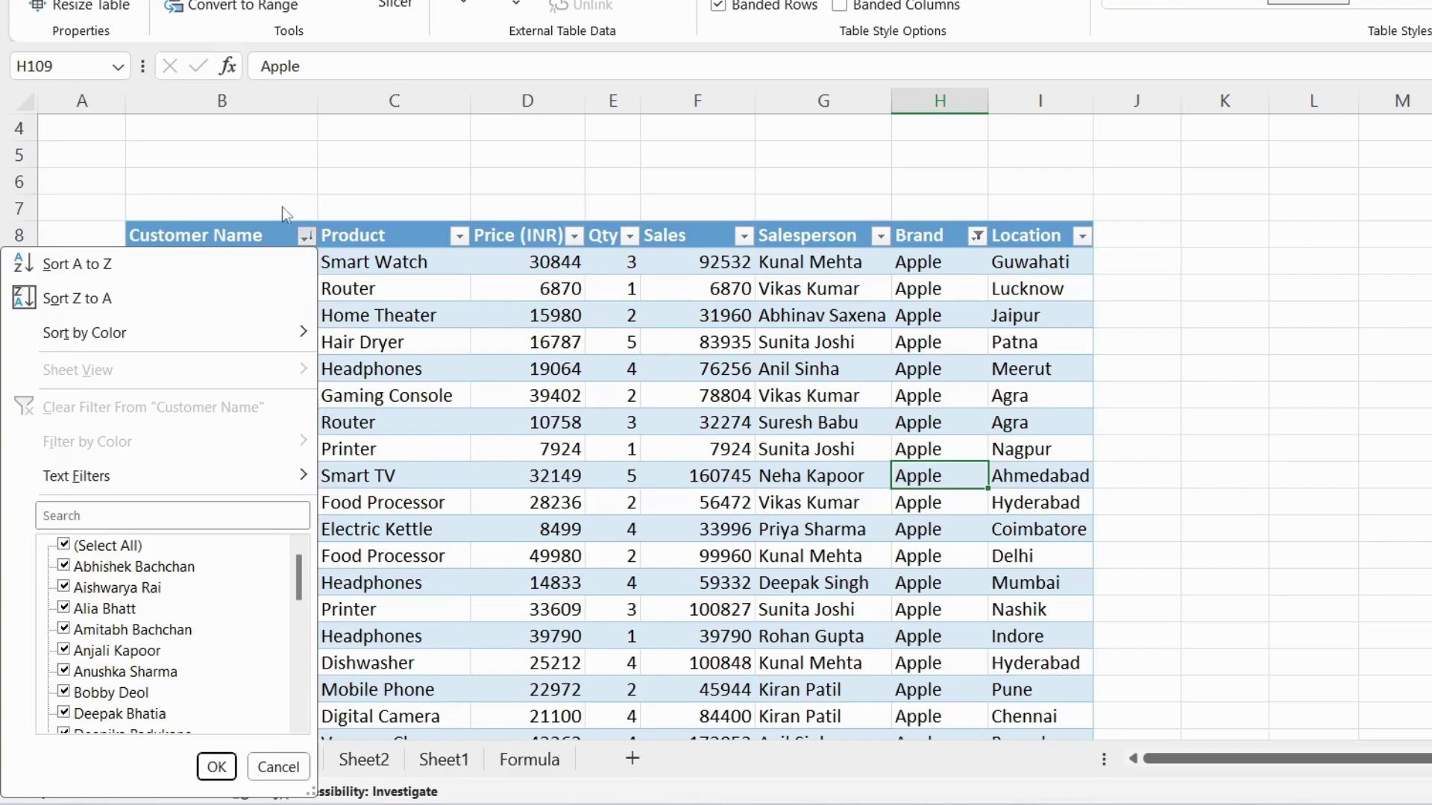
{"action": "mouse_move", "coordinate": [210, 483]}
{"action": "mouse_move", "coordinate": [297, 567]}
{"action": "left_mouse_down"}
{"action": "mouse_move", "coordinate": [294, 695]}
{"action": "mouse_move", "coordinate": [294, 549]}
{"action": "left_mouse_up"}
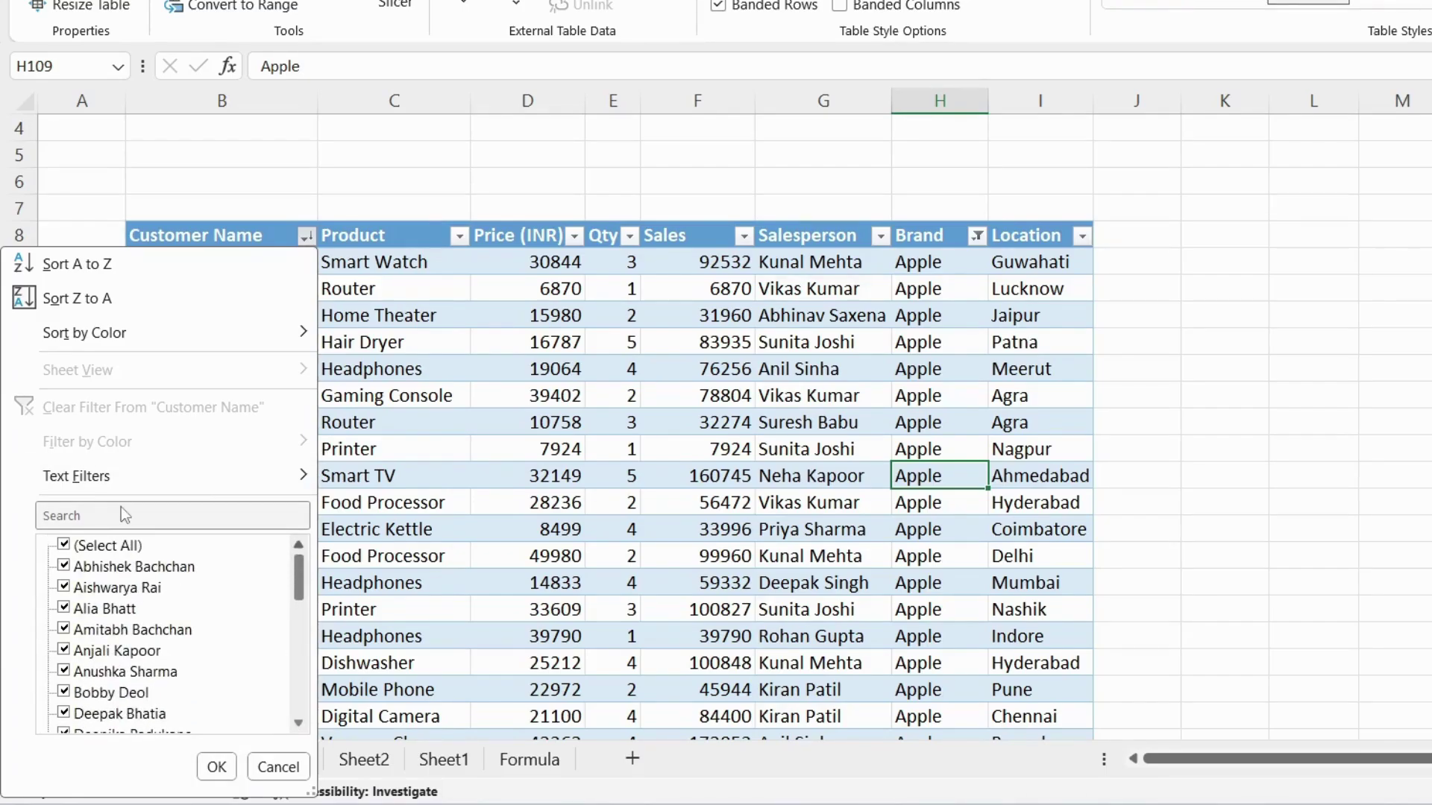
{"action": "left_click", "coordinate": [64, 546]}
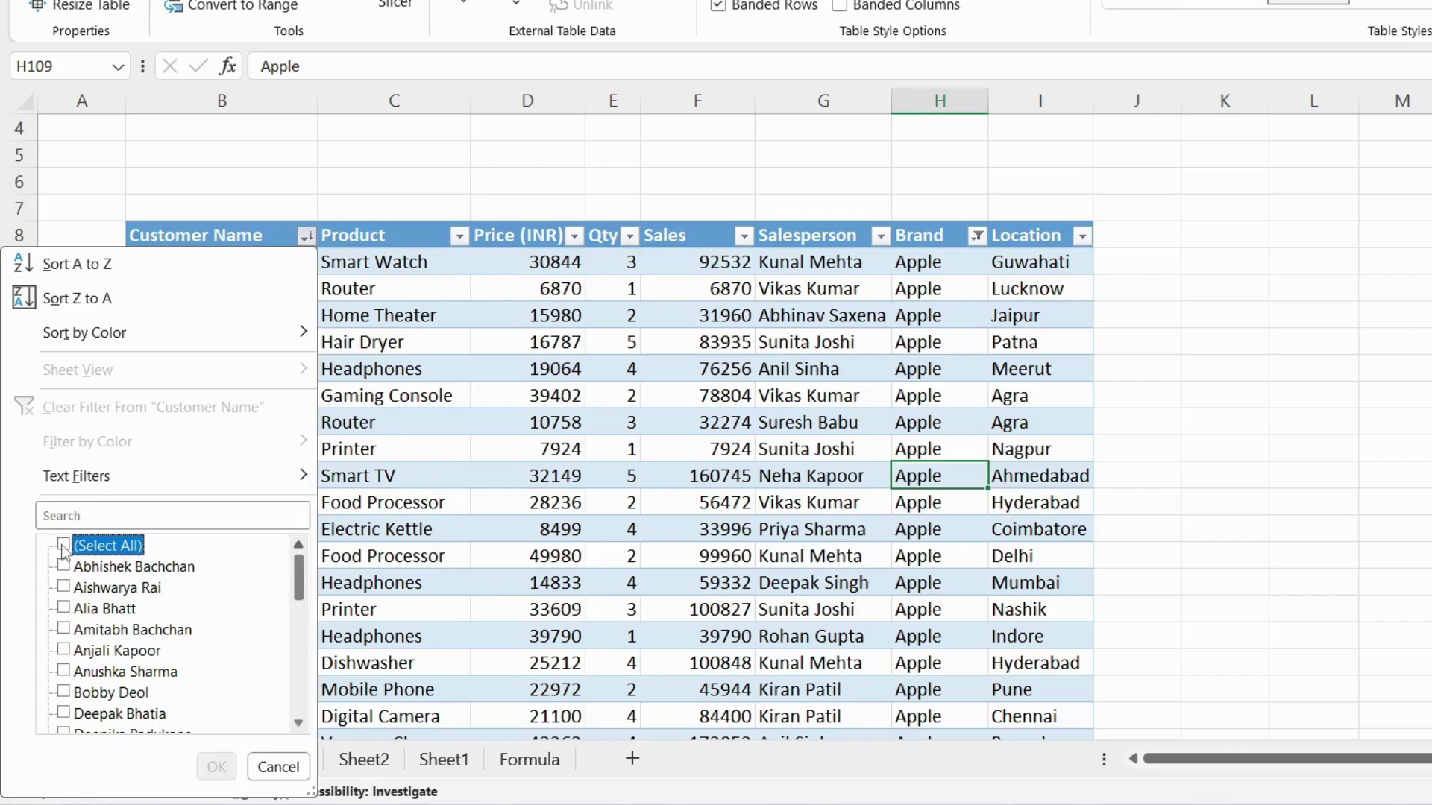
{"action": "left_click", "coordinate": [64, 630]}
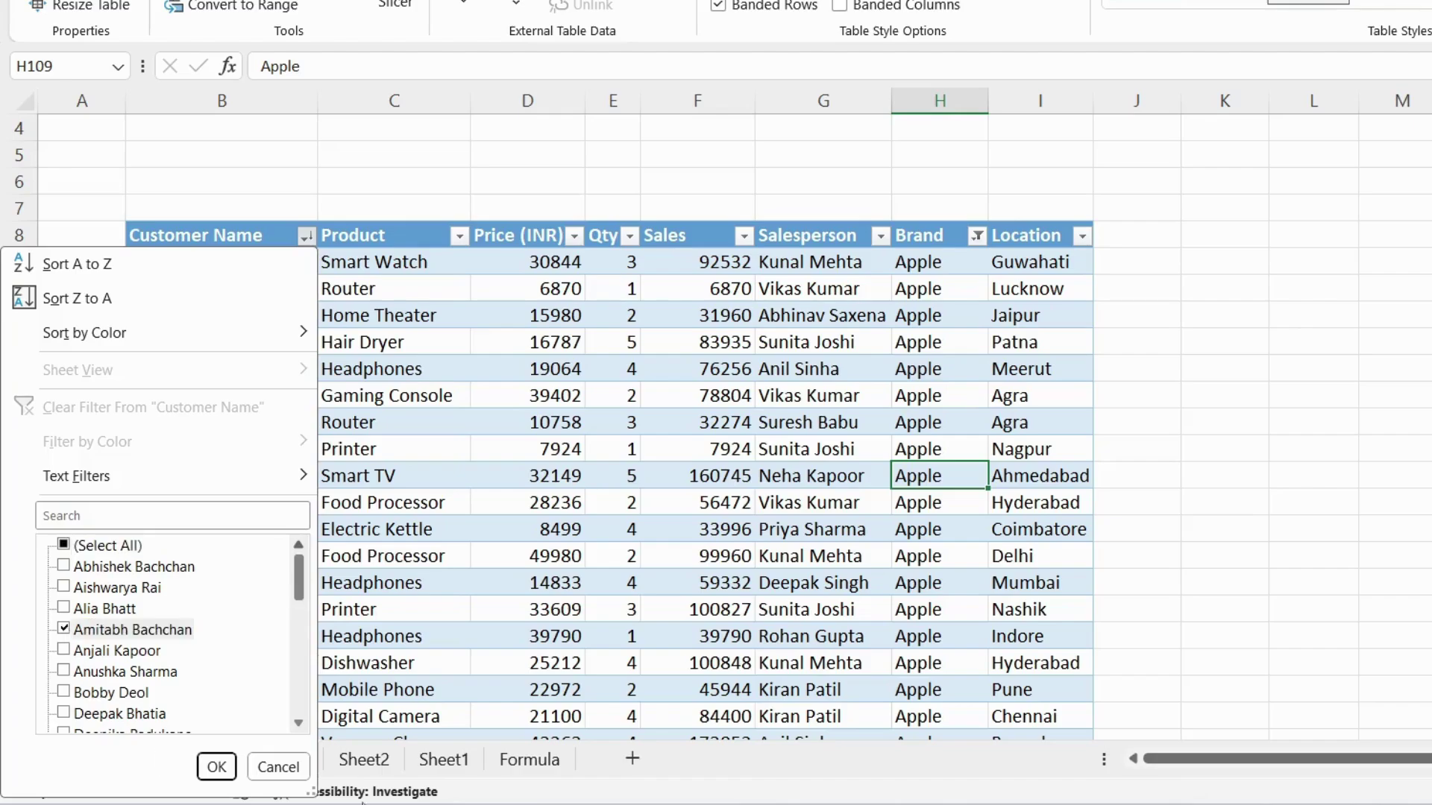
{"action": "left_click", "coordinate": [224, 769]}
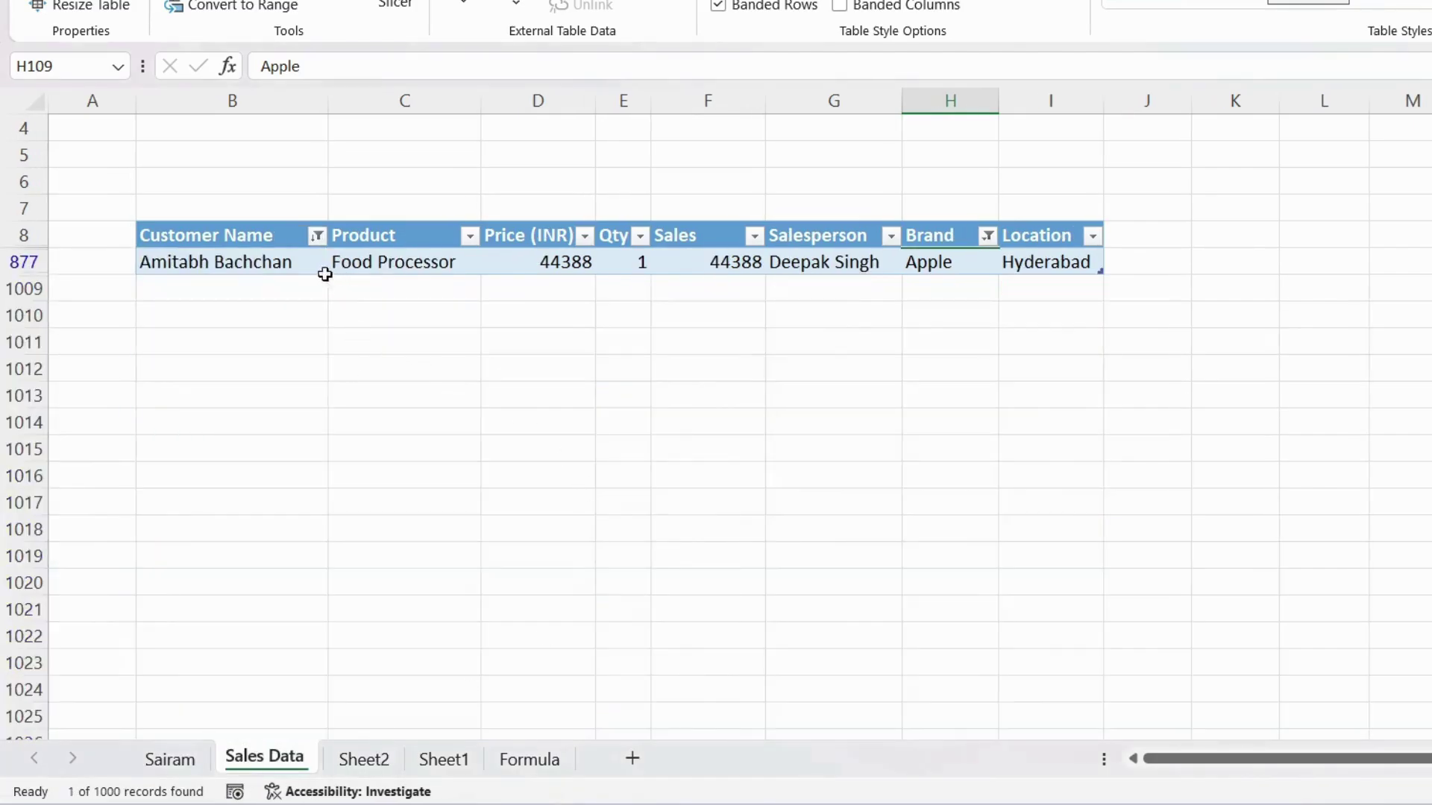
{"action": "left_click", "coordinate": [279, 267]}
{"action": "left_click_drag", "start_coordinate": [277, 262], "coordinate": [1040, 253]}
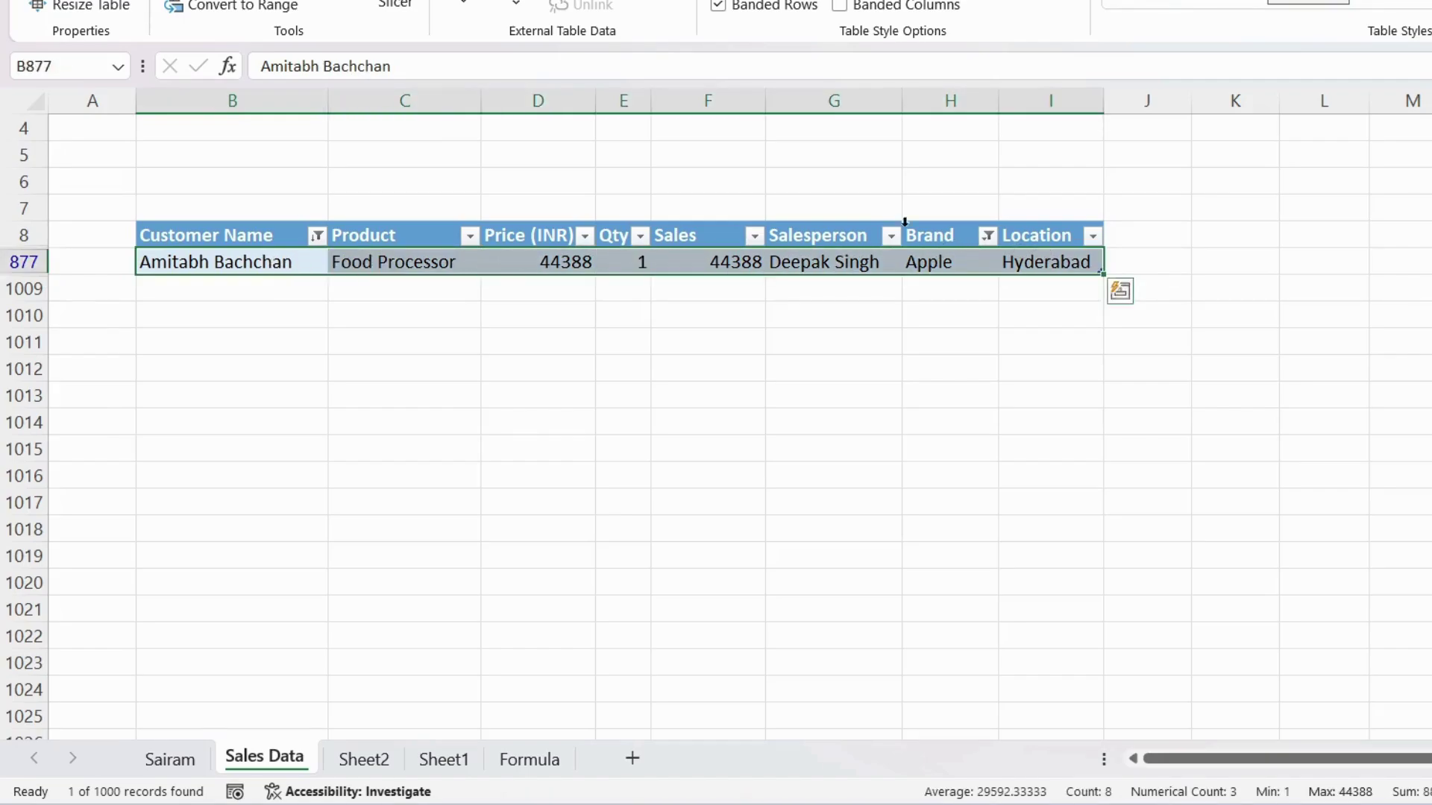
Step: Change the Customer Name filter to show only the customer listed directly after Bobby Deol
{"action": "left_click", "coordinate": [316, 236]}
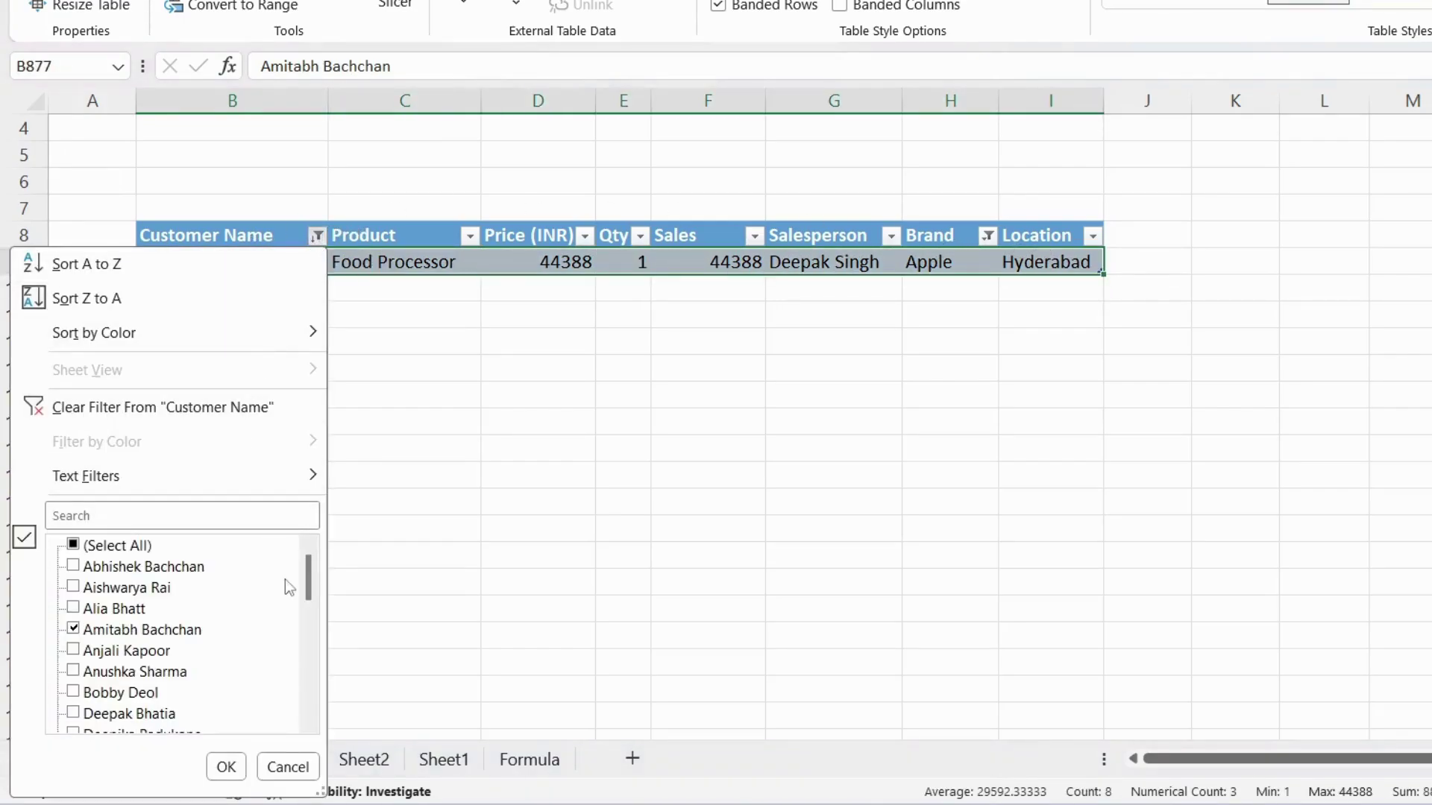
{"action": "left_click", "coordinate": [73, 629]}
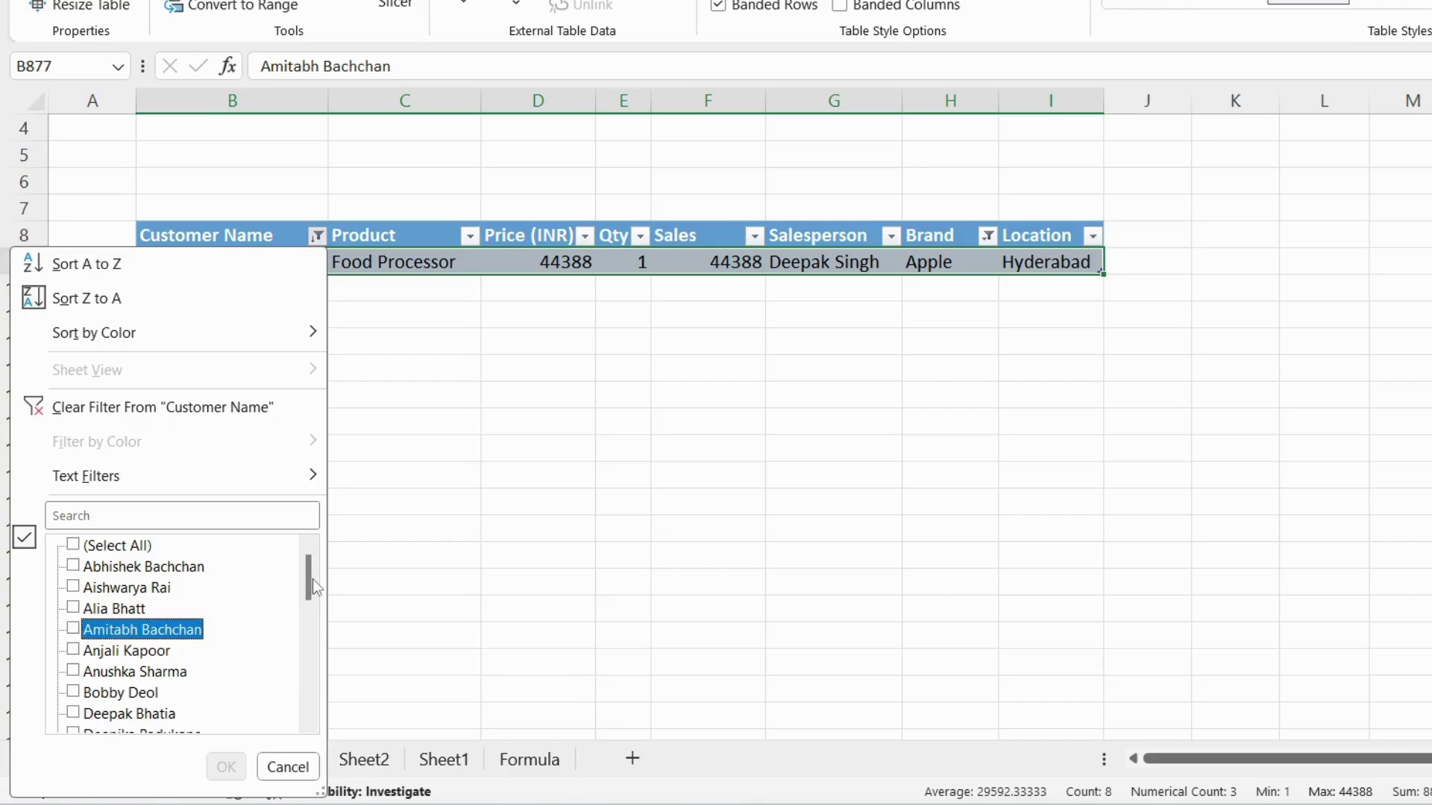
{"action": "left_click_drag", "start_coordinate": [311, 579], "coordinate": [306, 603]}
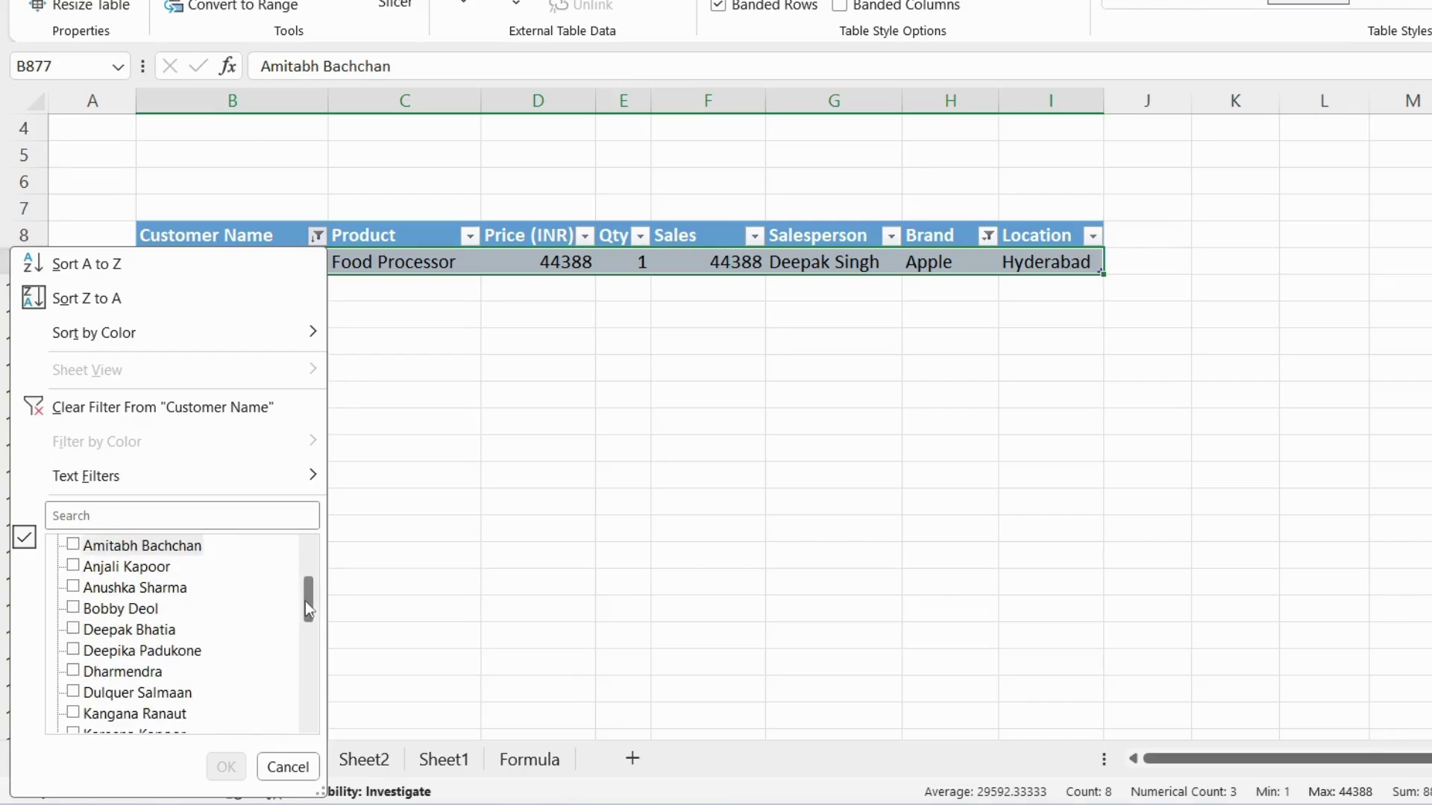
{"action": "left_click", "coordinate": [74, 629]}
{"action": "left_click", "coordinate": [225, 766]}
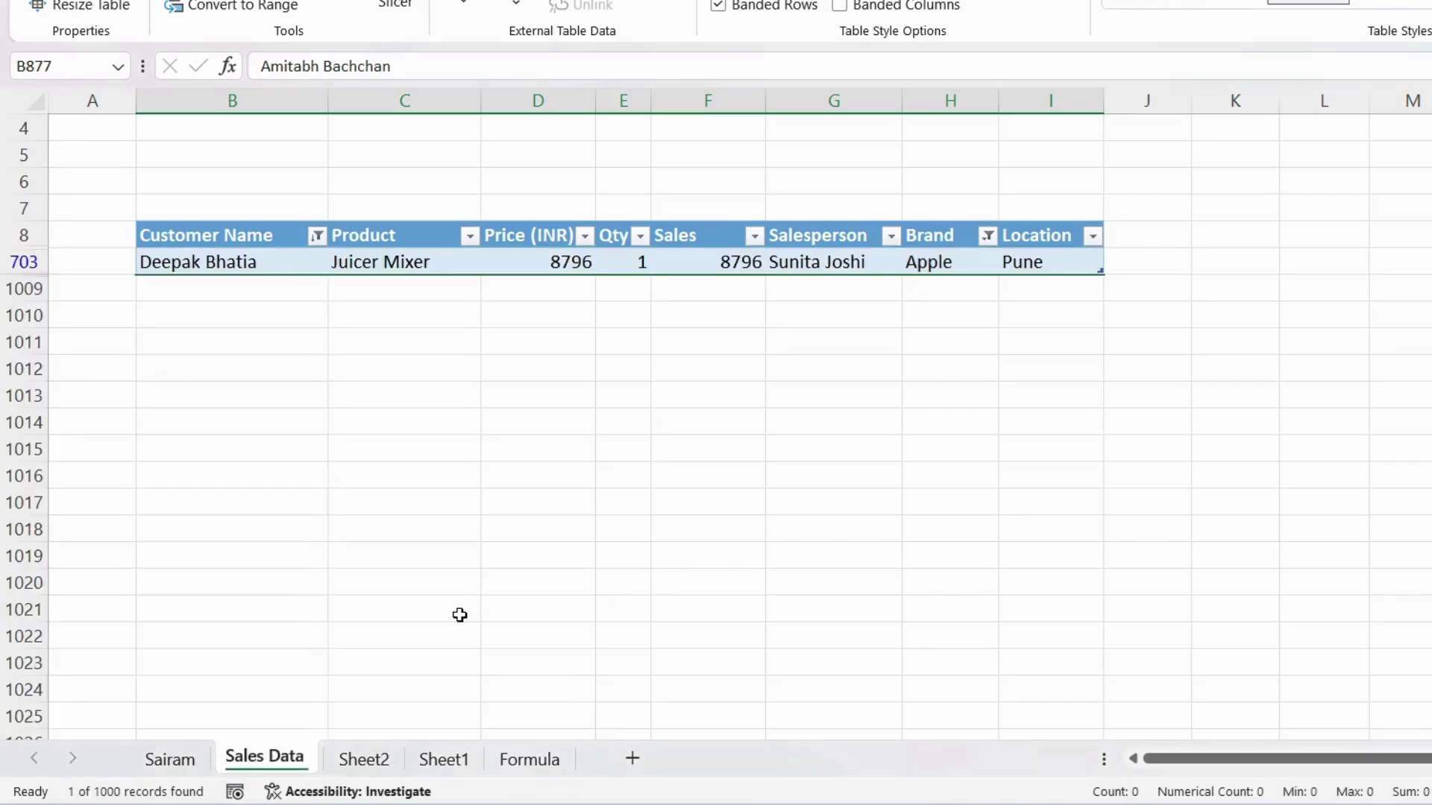
Step: Reset the Customer Name filter to include all customers
{"action": "left_click", "coordinate": [317, 236]}
{"action": "left_click", "coordinate": [79, 550]}
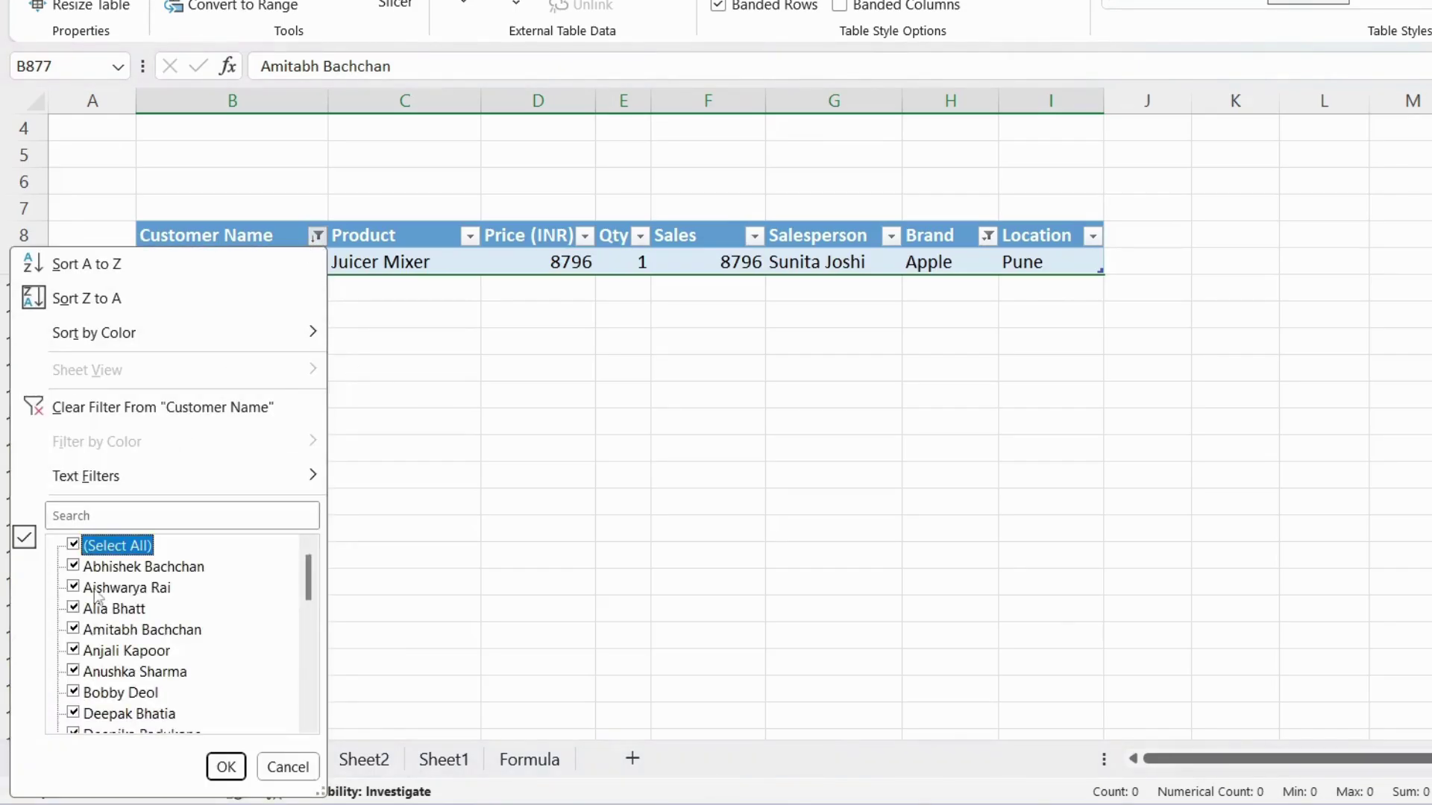
{"action": "left_click", "coordinate": [226, 767]}
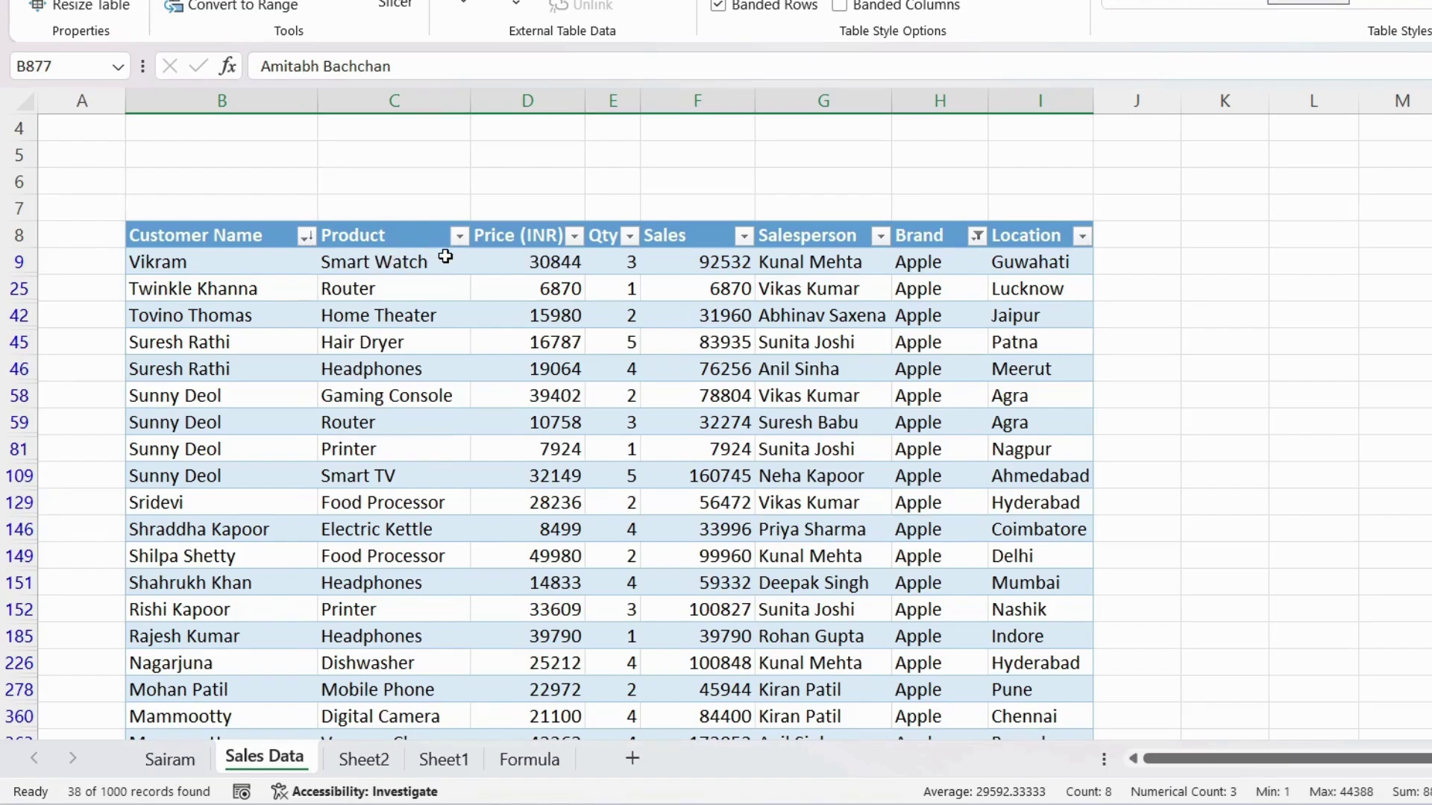
Step: Filter the Product column to only Smart Watch by searching for "Smar", and select the filtered records
{"action": "left_click", "coordinate": [460, 236]}
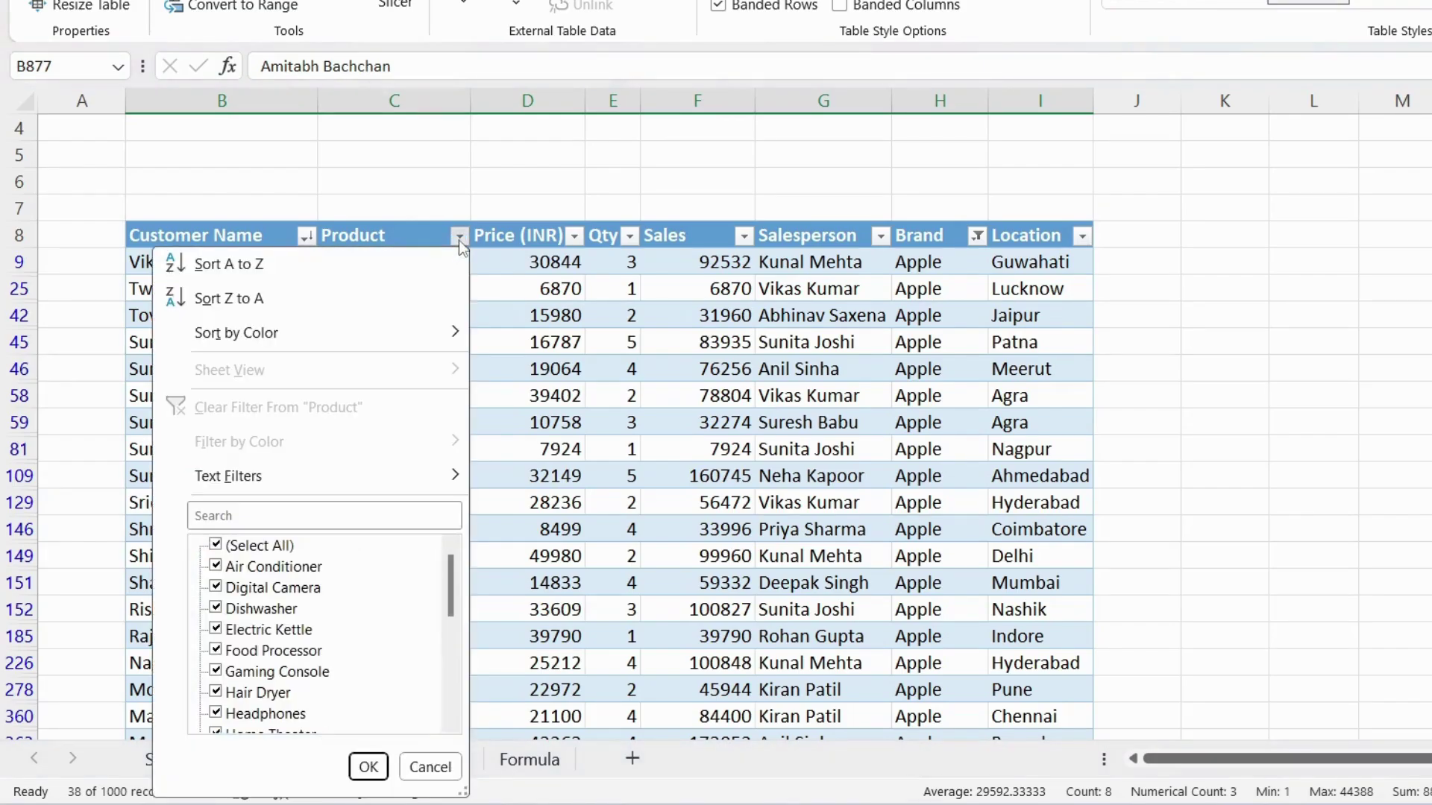
{"action": "left_click", "coordinate": [224, 546]}
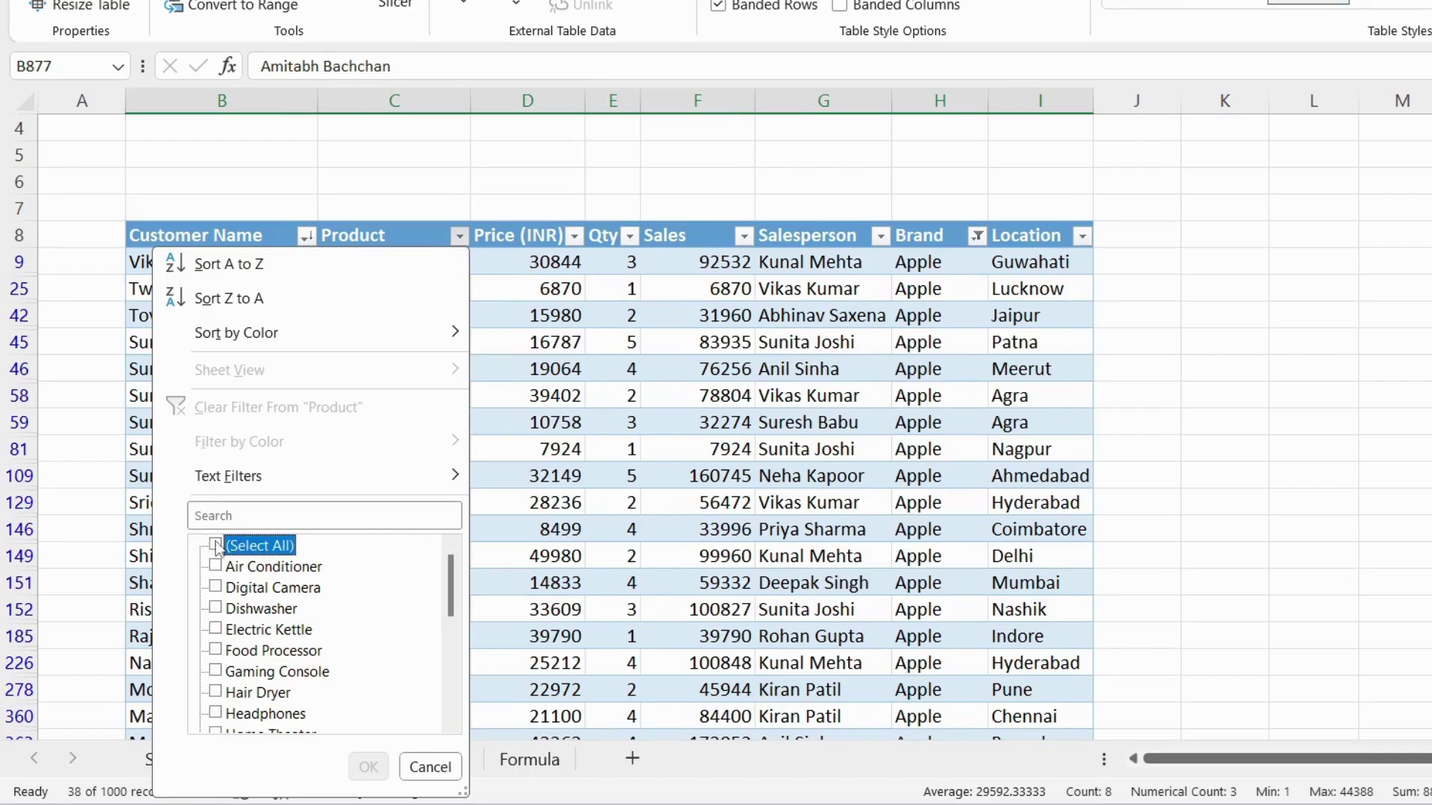
{"action": "left_click", "coordinate": [452, 586]}
{"action": "left_click_drag", "start_coordinate": [457, 586], "coordinate": [440, 637]}
{"action": "left_click", "coordinate": [307, 512]}
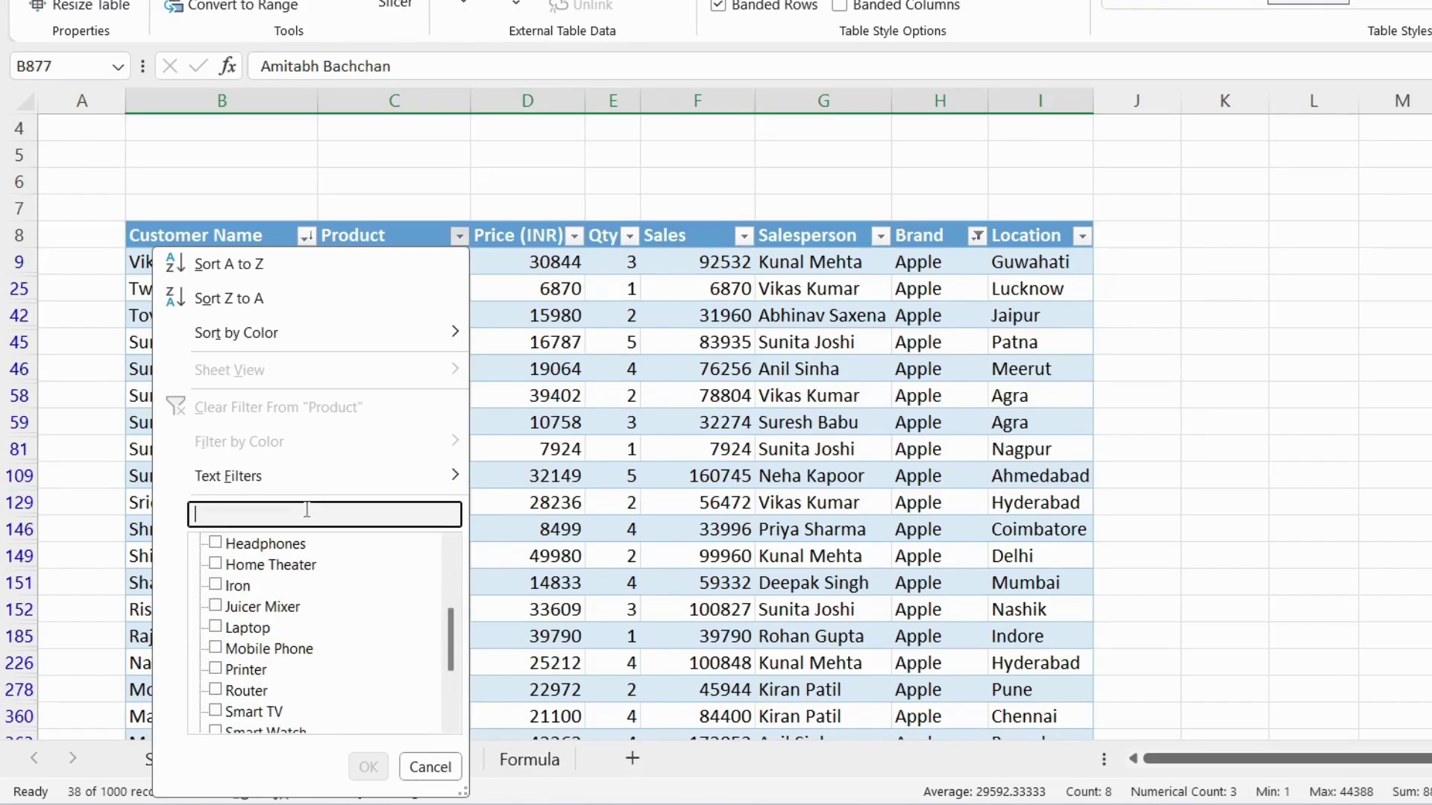
{"action": "type", "text": "Smar"}
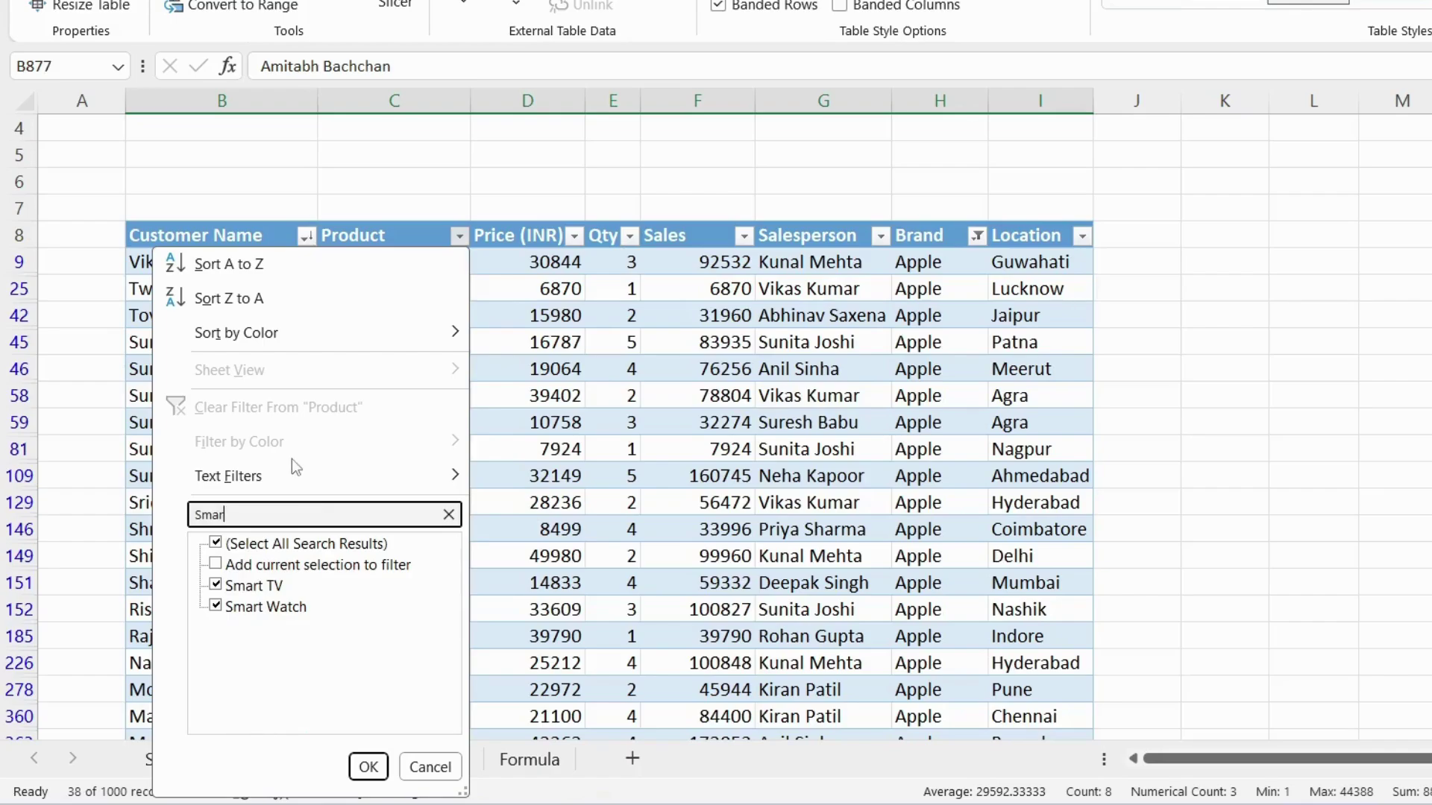
{"action": "left_click", "coordinate": [216, 545]}
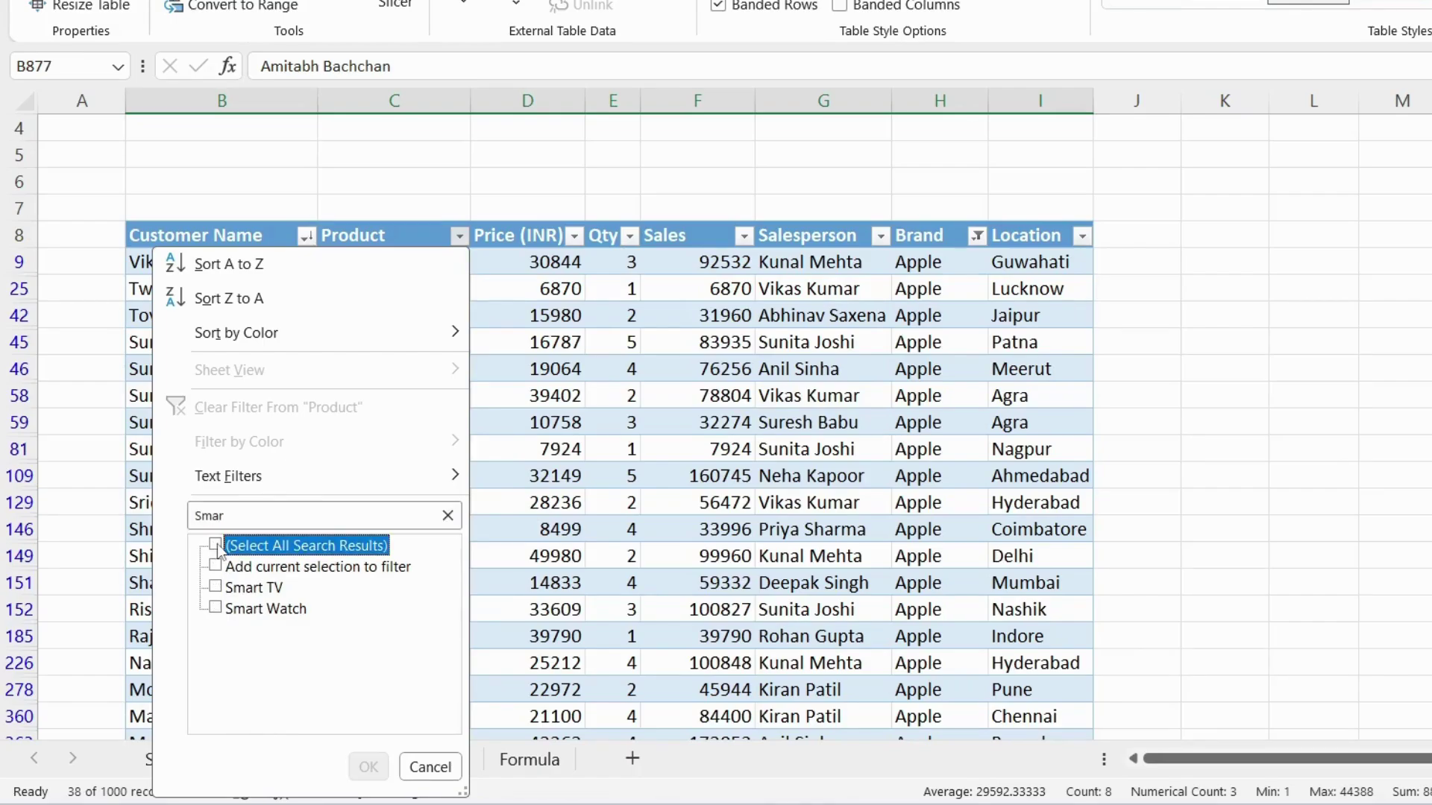
{"action": "left_click", "coordinate": [217, 610]}
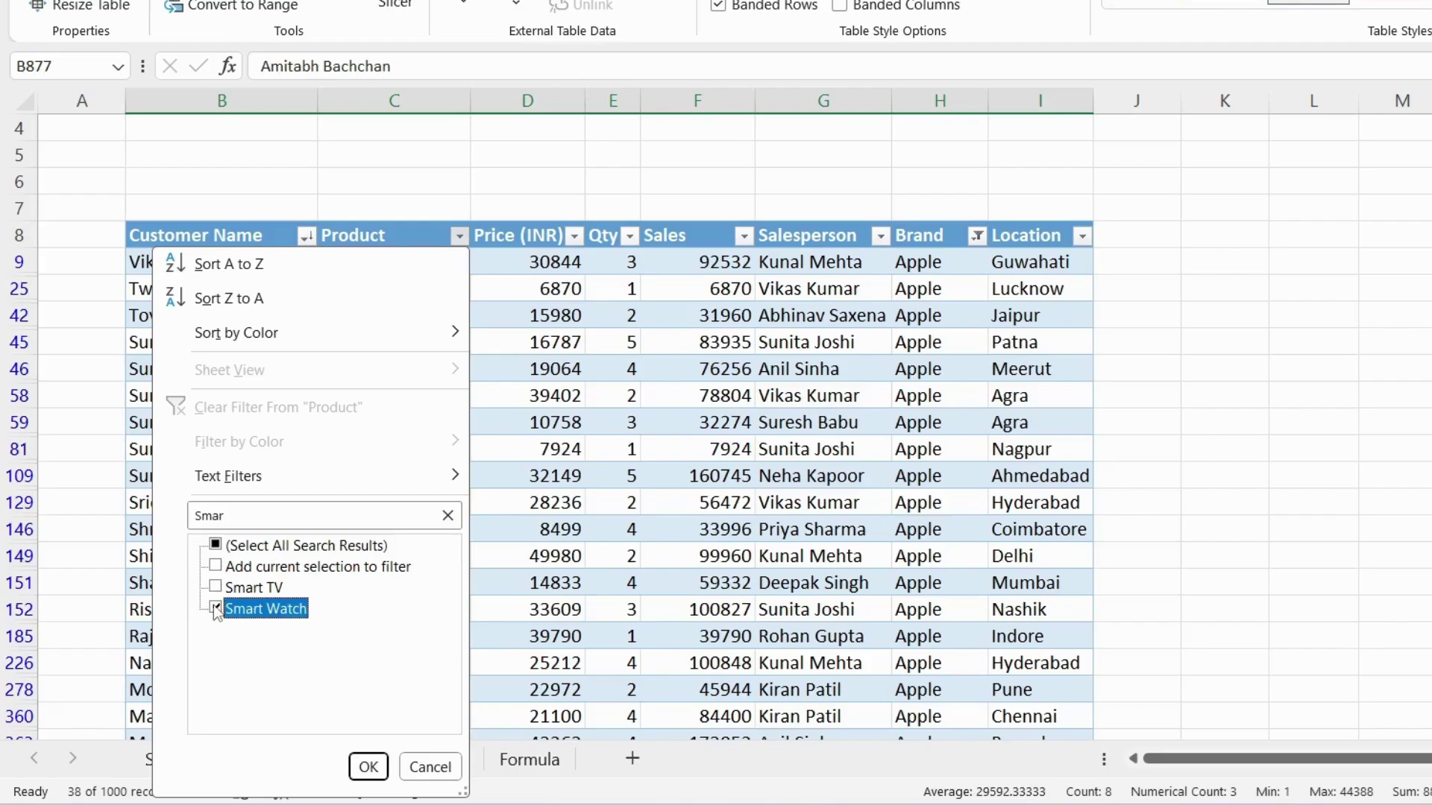
{"action": "left_click", "coordinate": [369, 766]}
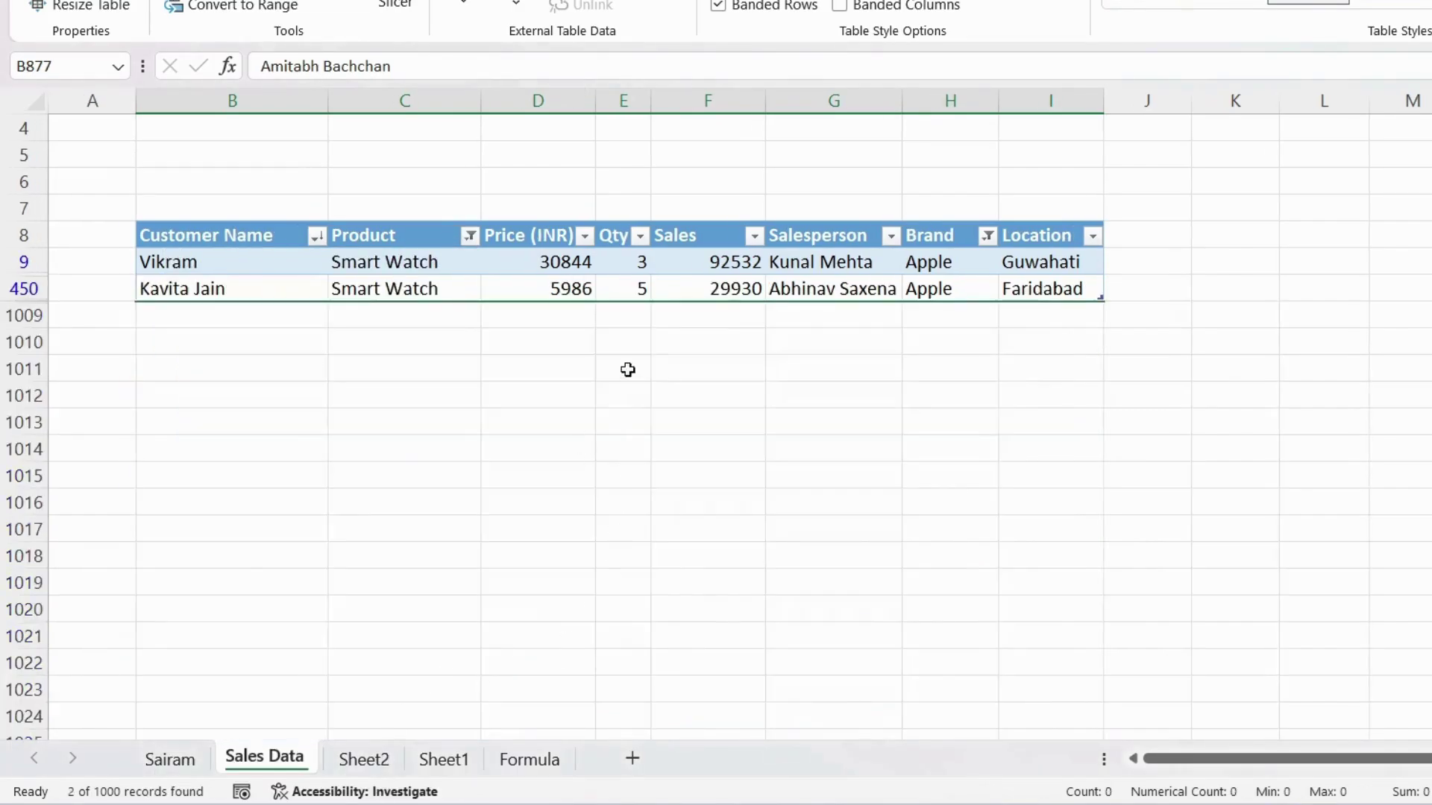
{"action": "left_click_drag", "start_coordinate": [233, 263], "coordinate": [1029, 287]}
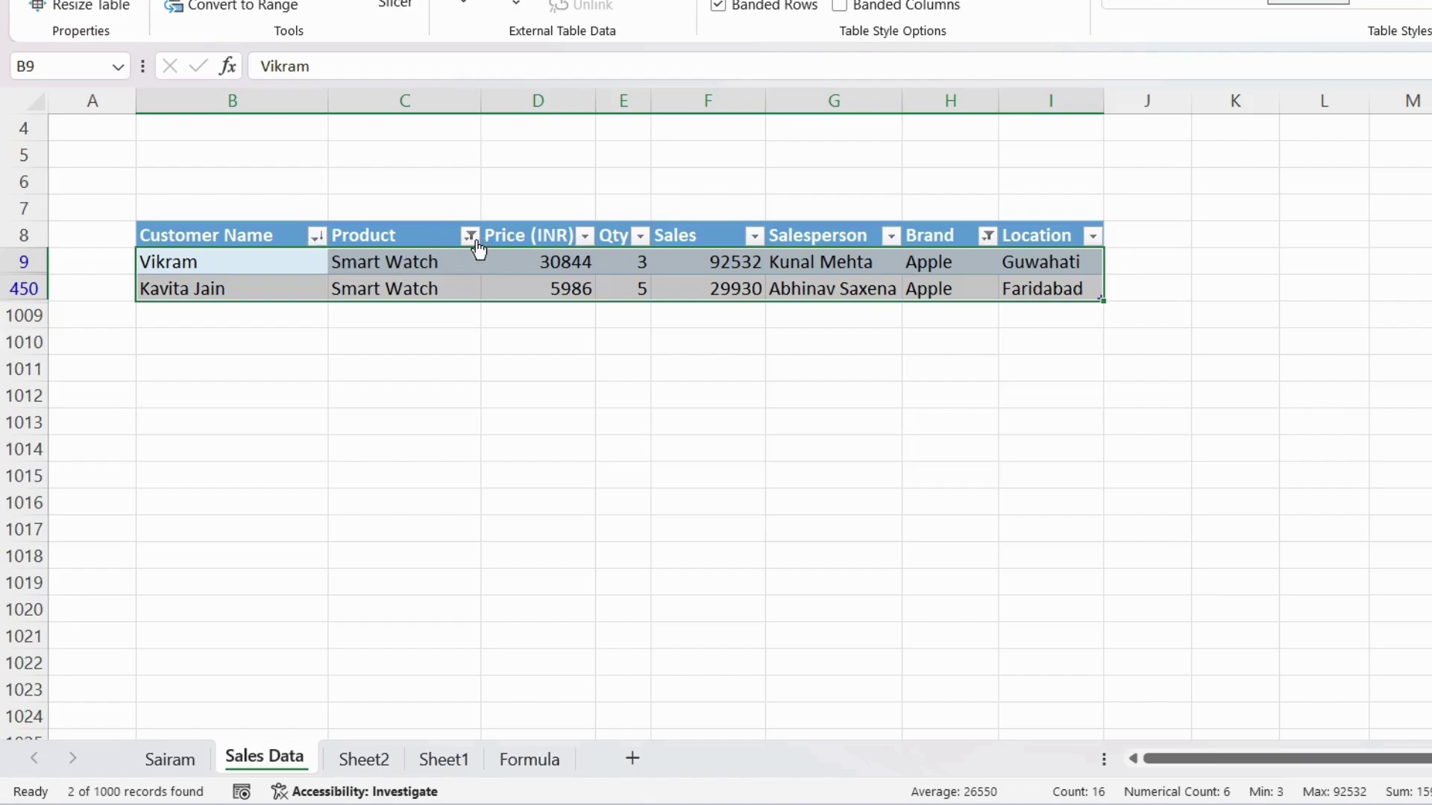
Step: Sort the filtered Smart Watch records by Customer Name from A to Z
{"action": "left_click", "coordinate": [316, 236]}
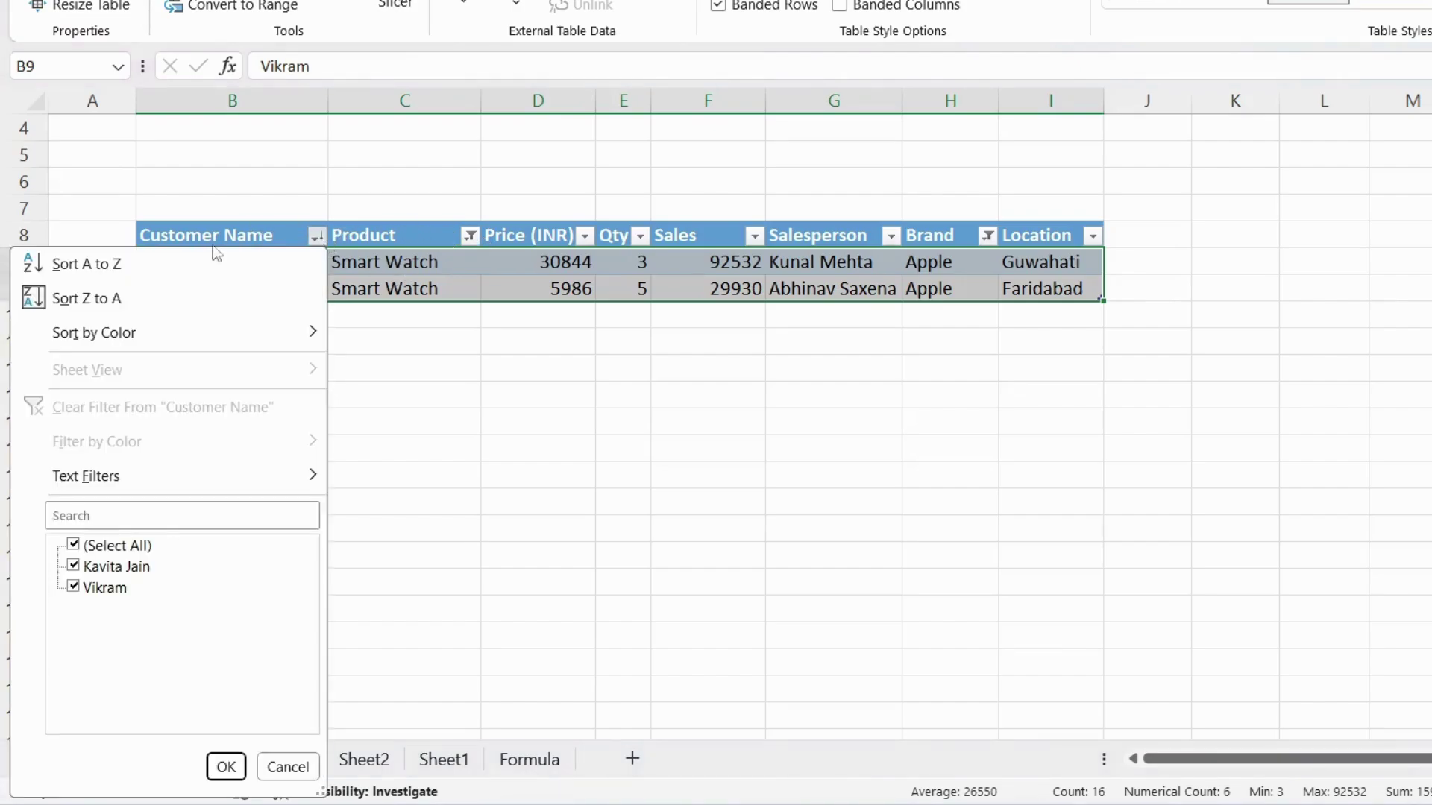
{"action": "left_click", "coordinate": [167, 279]}
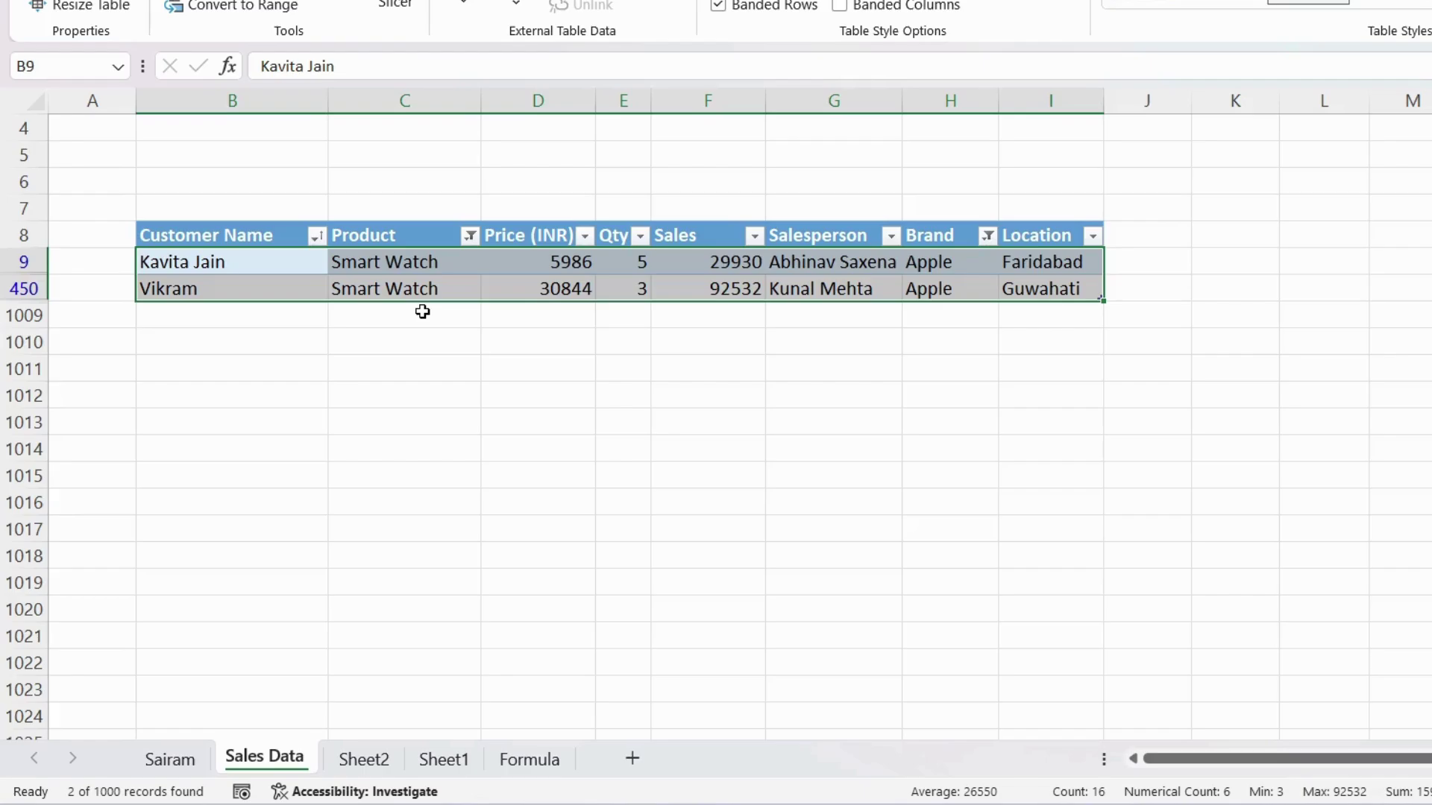
Step: Undo the ascending Customer Name sort and the Smart Watch filter on the Product column
{"action": "key", "text": "ctrl+z"}
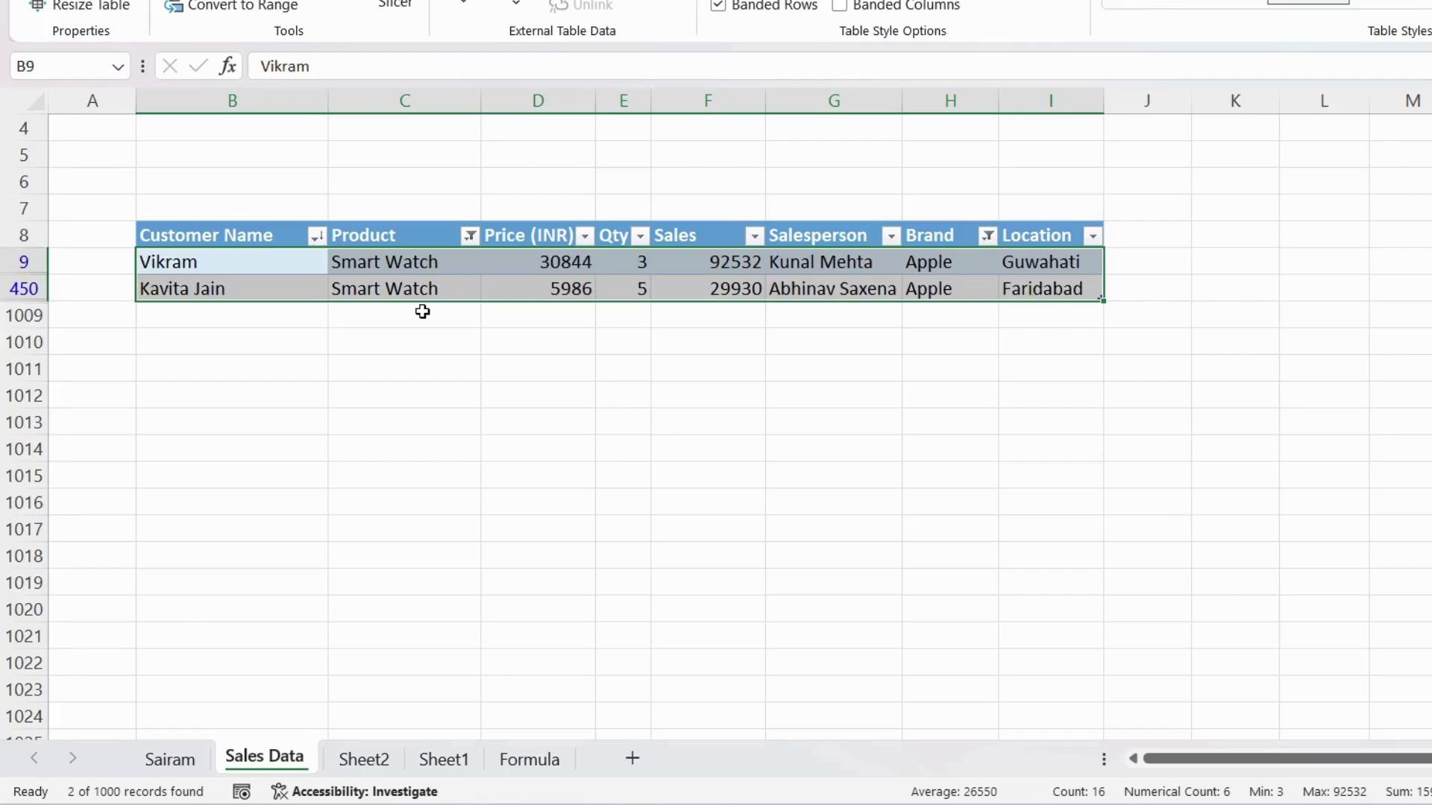
{"action": "key", "text": "ctrl+z"}
{"action": "left_click", "coordinate": [591, 336]}
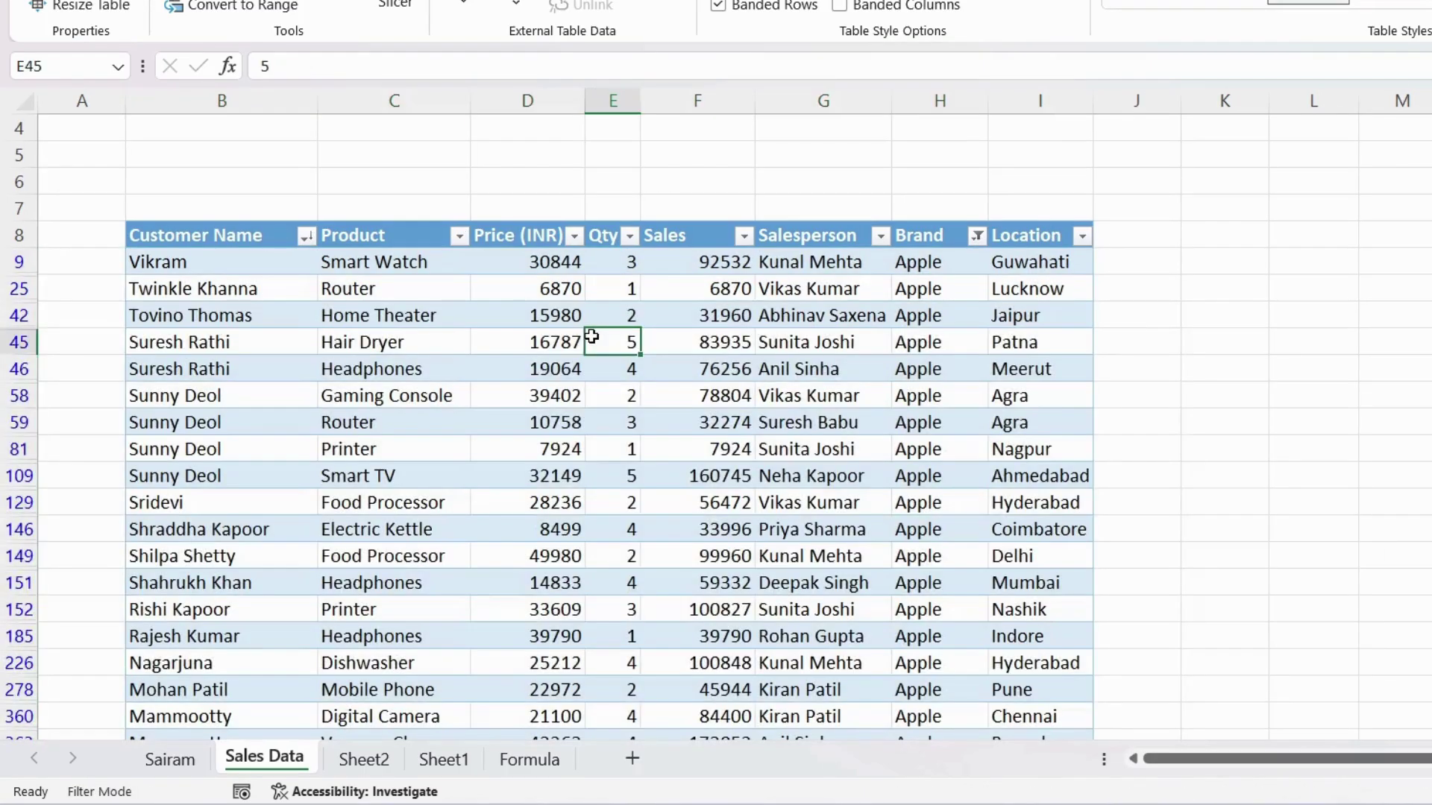
{"action": "left_click", "coordinate": [459, 236]}
{"action": "mouse_move", "coordinate": [250, 481]}
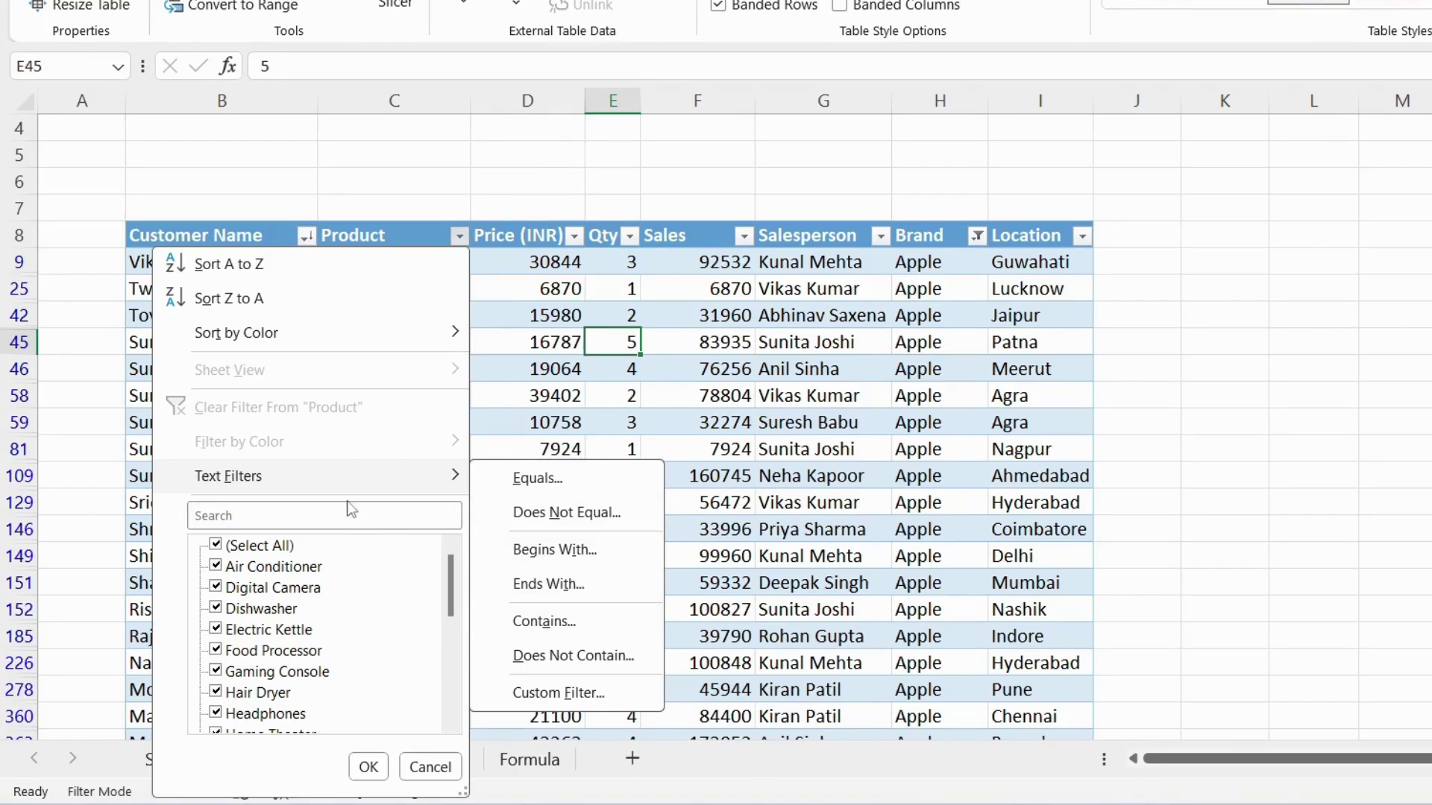
{"action": "left_click", "coordinate": [185, 235]}
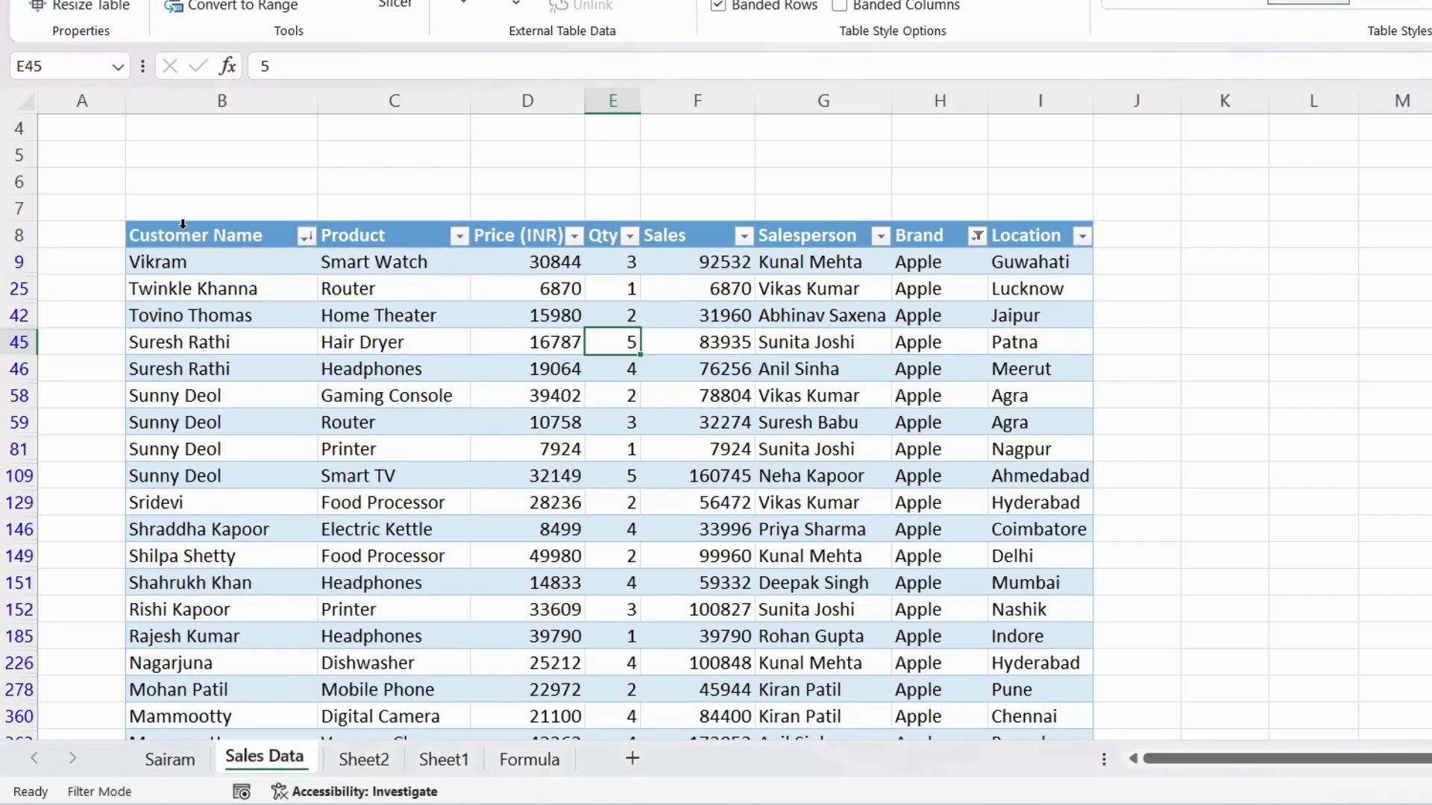
Step: Filter the Customer Name column to names that begin with "A" using a text filter
{"action": "left_click", "coordinate": [202, 243]}
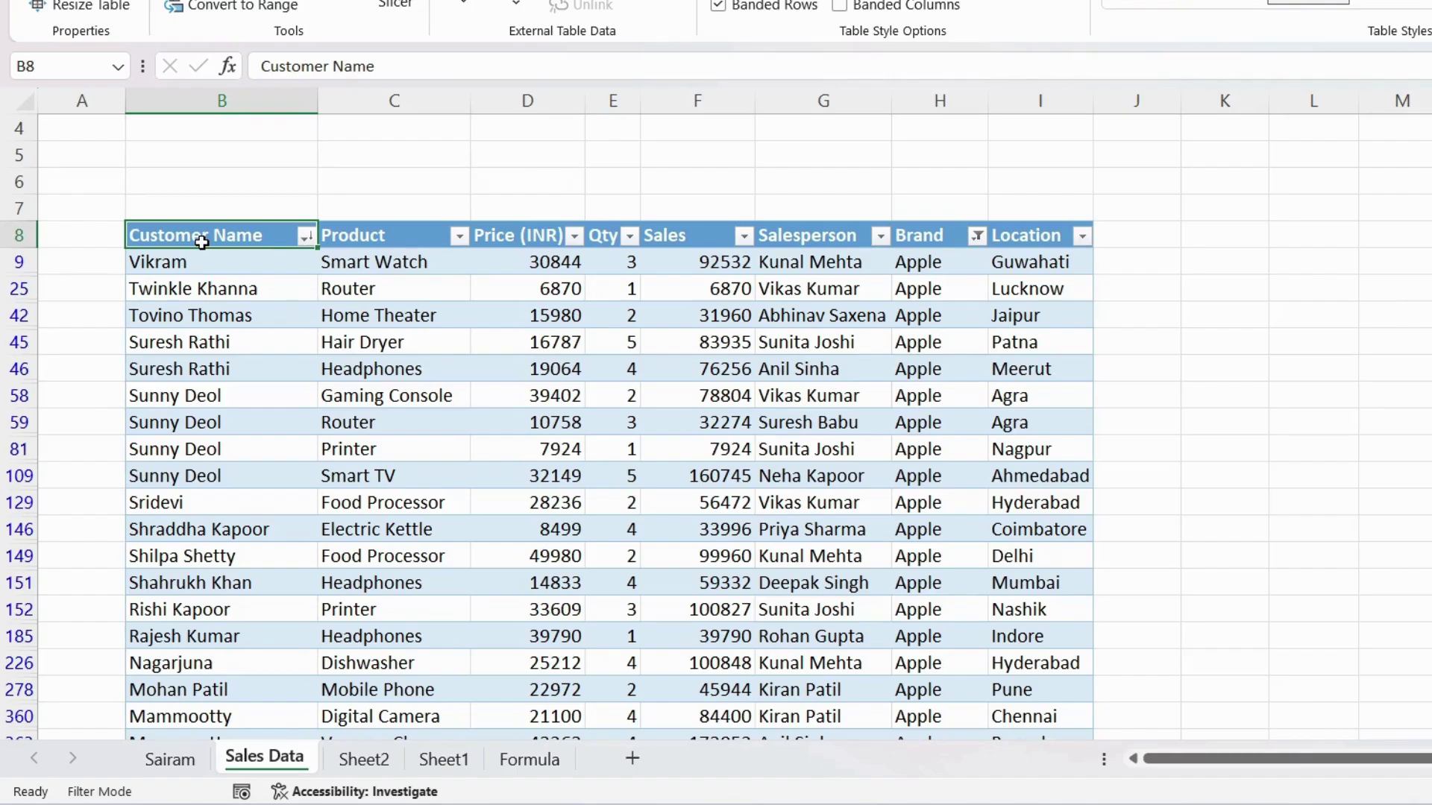
{"action": "left_click", "coordinate": [305, 237]}
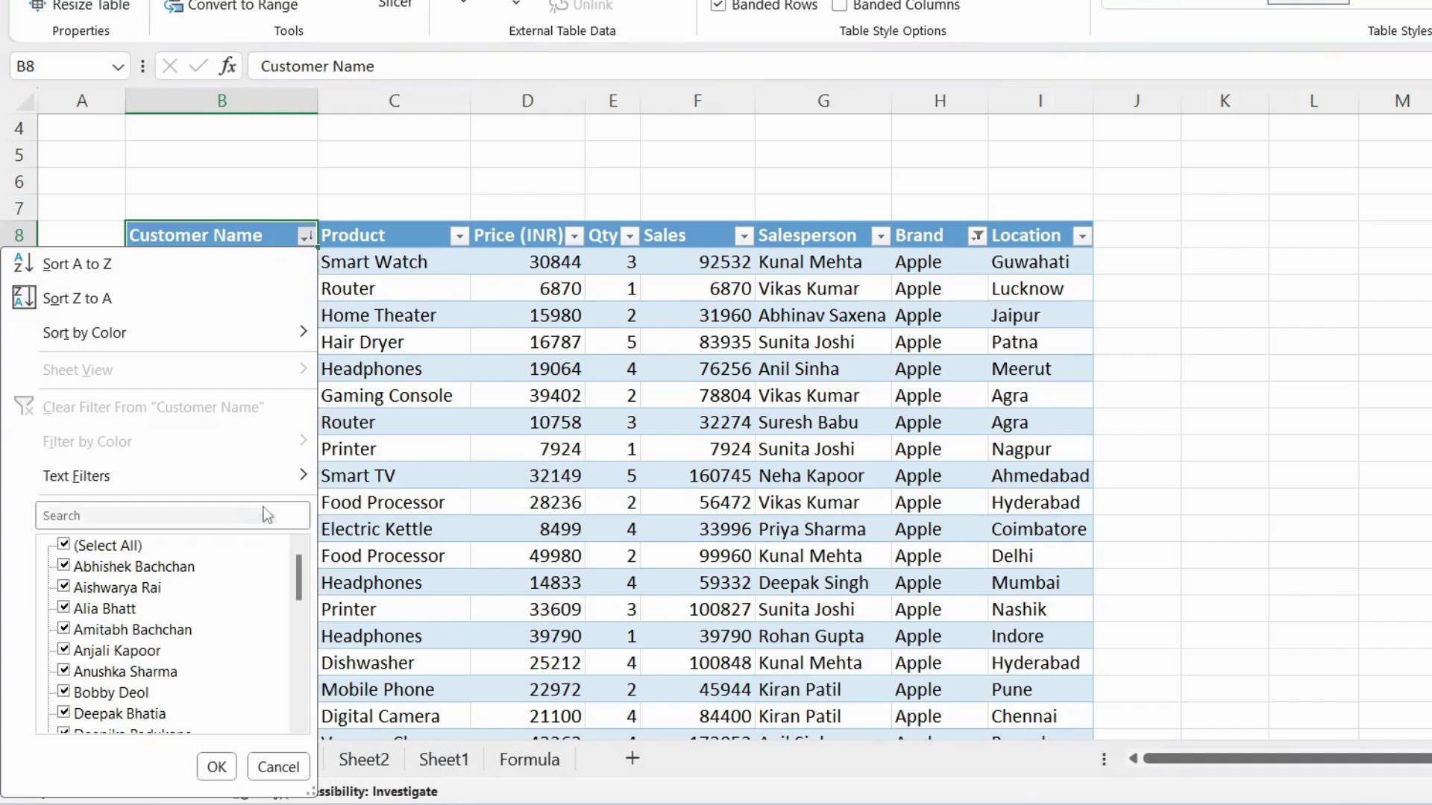
{"action": "mouse_move", "coordinate": [230, 472]}
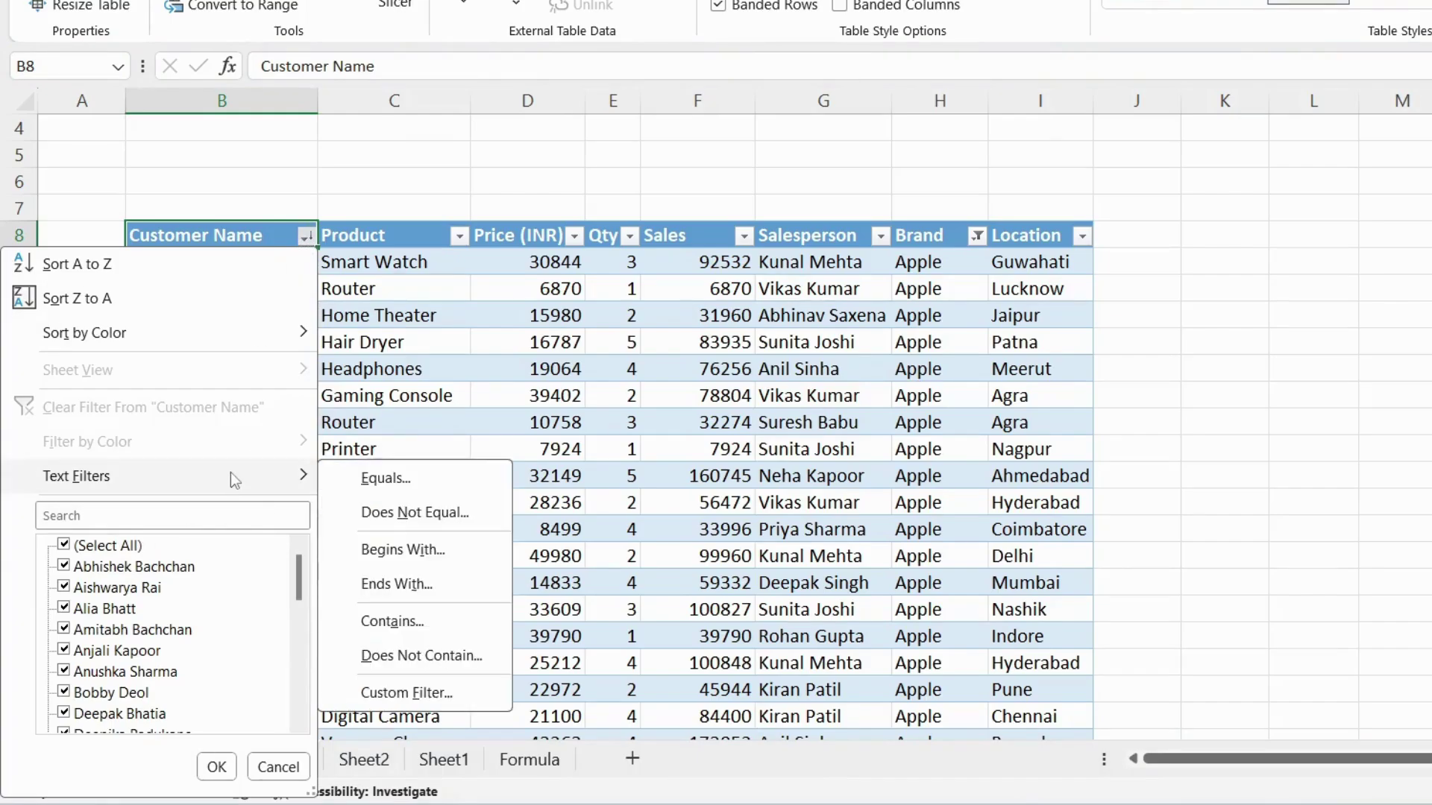
{"action": "left_click", "coordinate": [425, 551]}
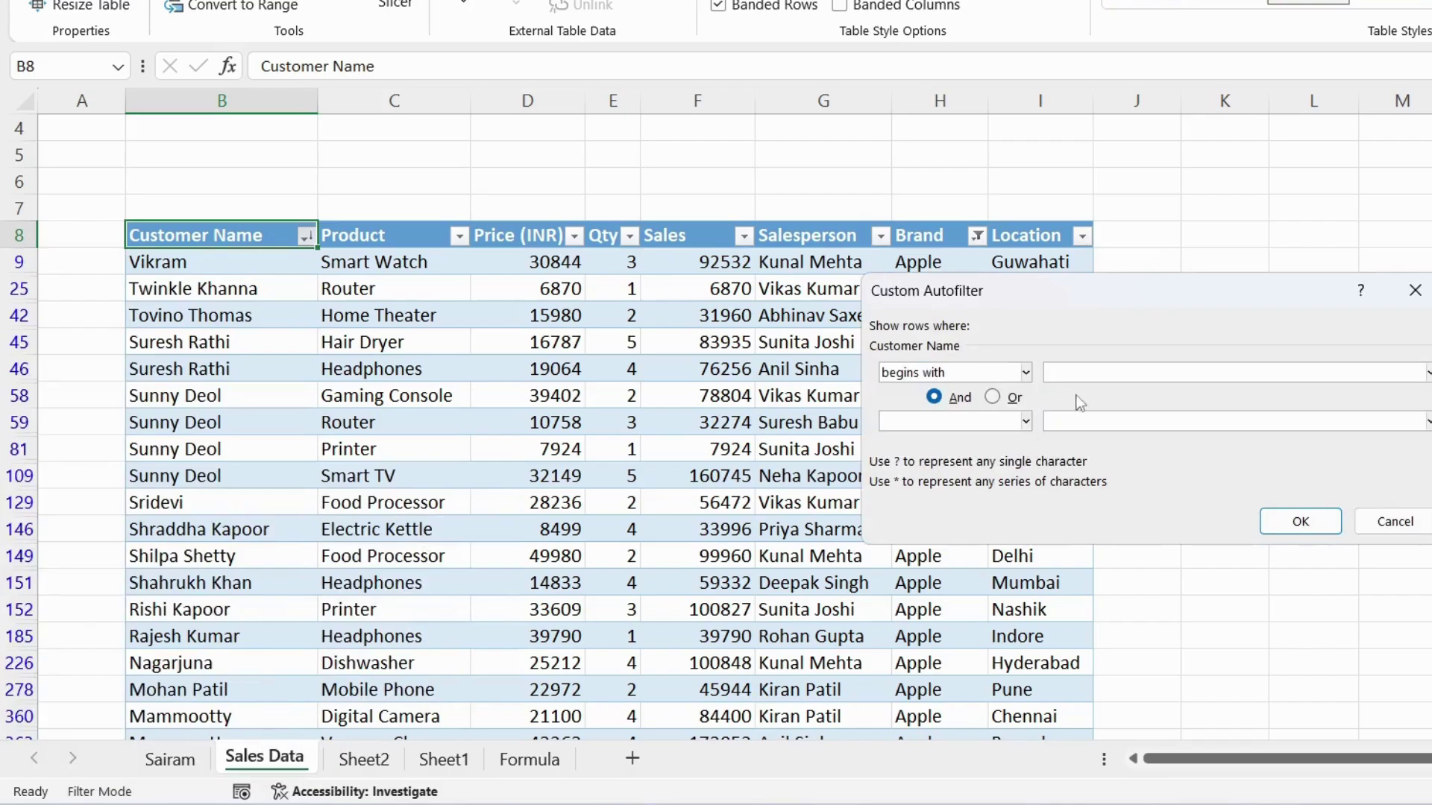
{"action": "type", "text": "A"}
{"action": "left_click", "coordinate": [1334, 528]}
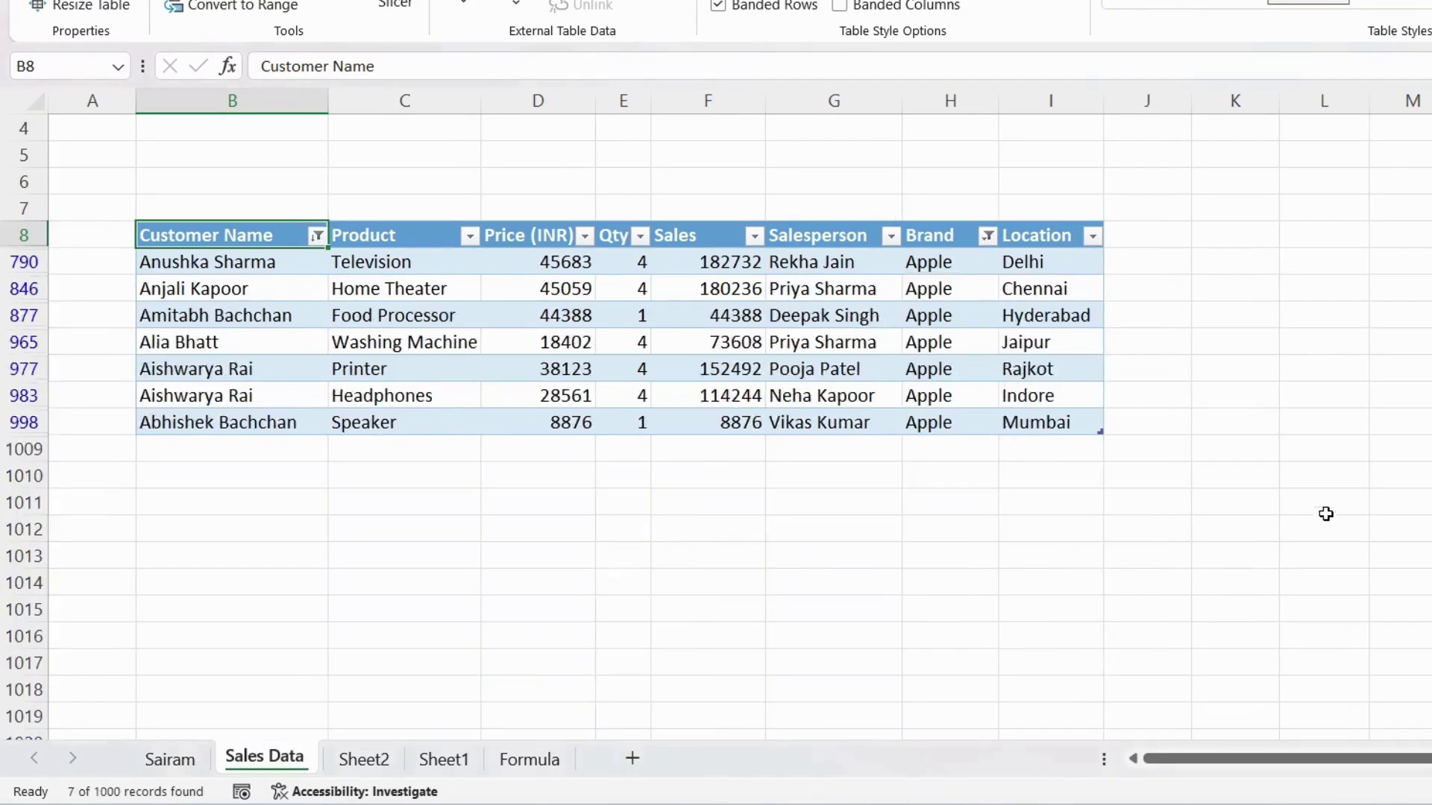
Step: Select the filtered customer names and undo the begins-with filter on the Customer Name column
{"action": "left_click", "coordinate": [235, 267]}
{"action": "left_click_drag", "start_coordinate": [234, 266], "coordinate": [224, 422]}
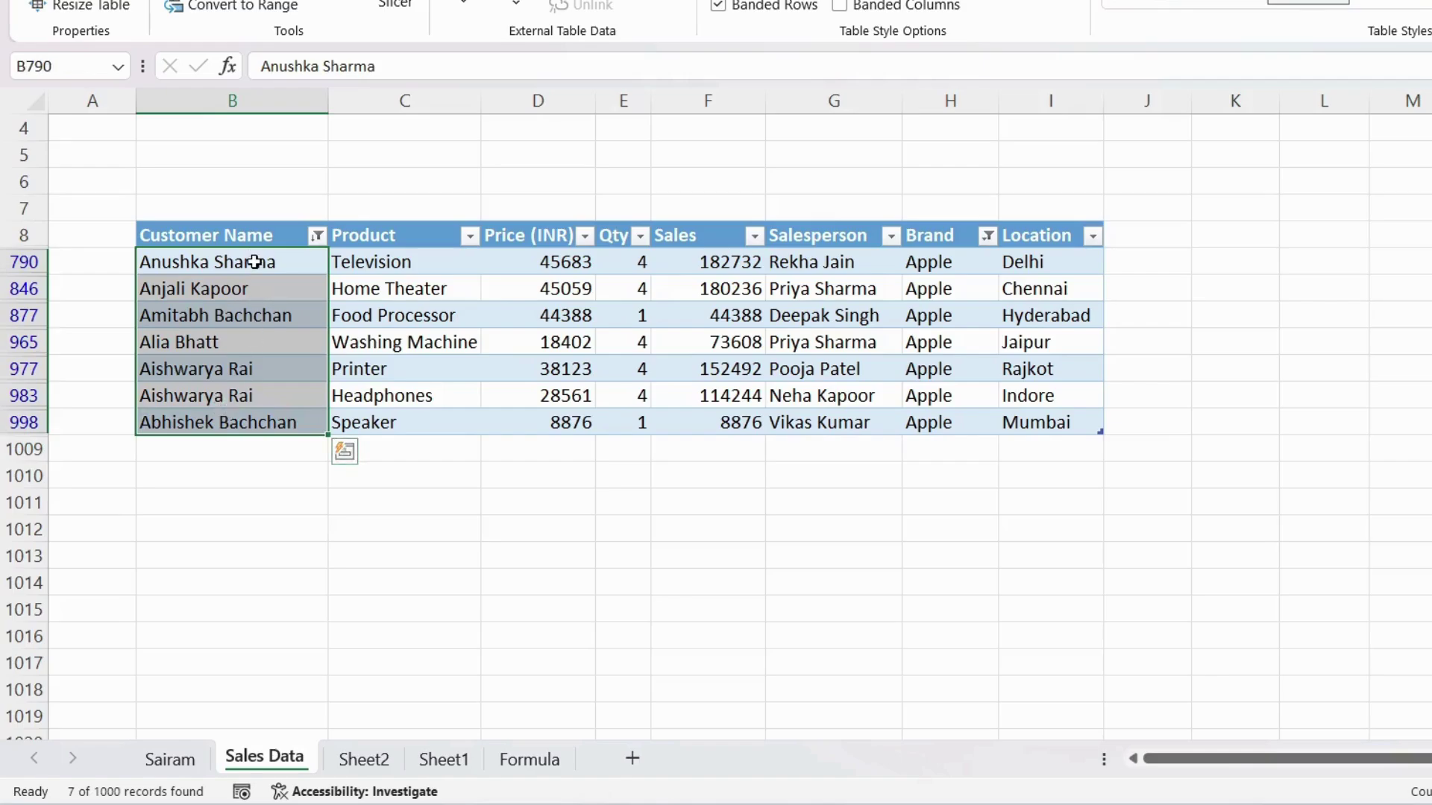
{"action": "left_click_drag", "start_coordinate": [254, 265], "coordinate": [237, 412]}
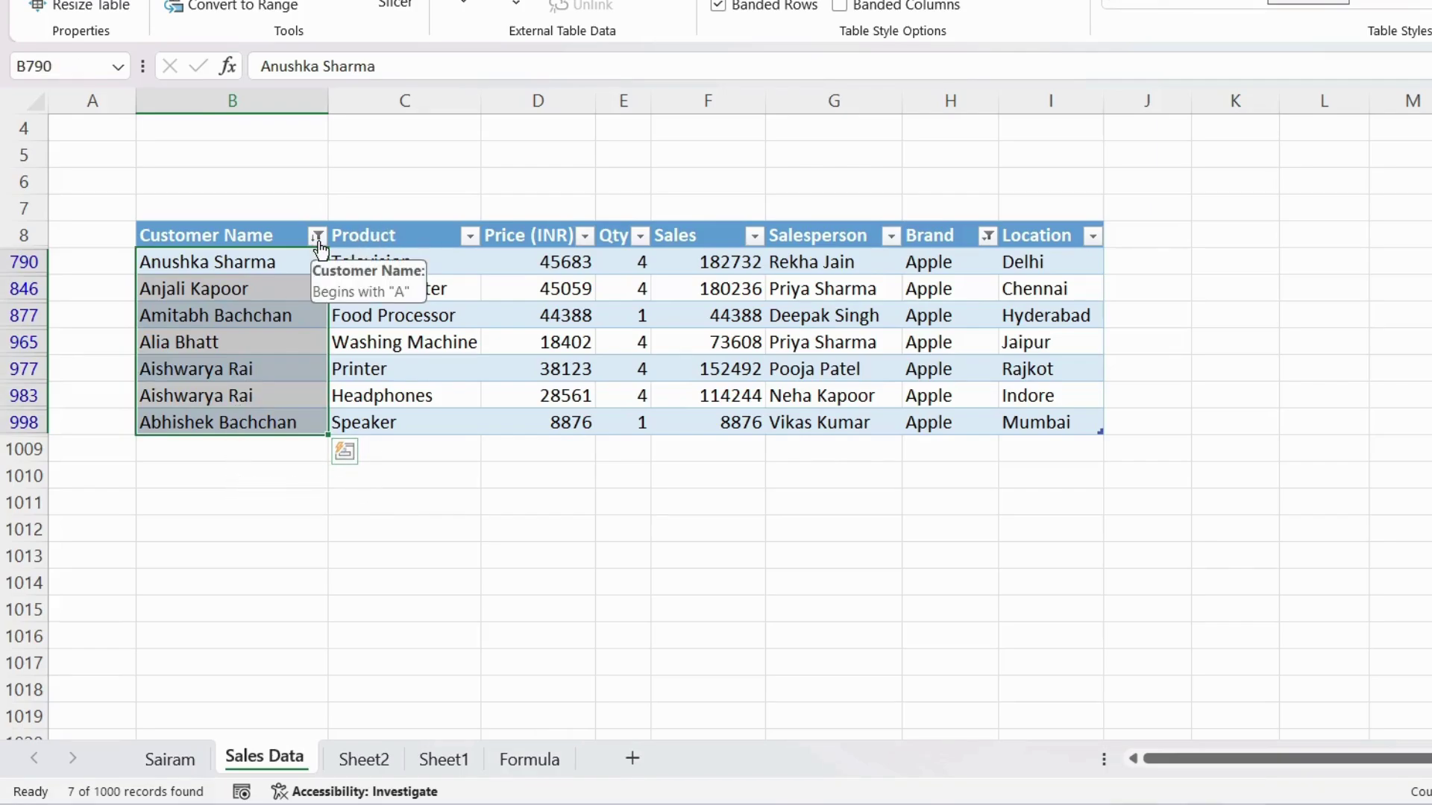
{"action": "key", "text": "ctrl+z"}
{"action": "scroll", "coordinate": [384, 328], "scroll_direction": "up", "scroll_amount": 1}
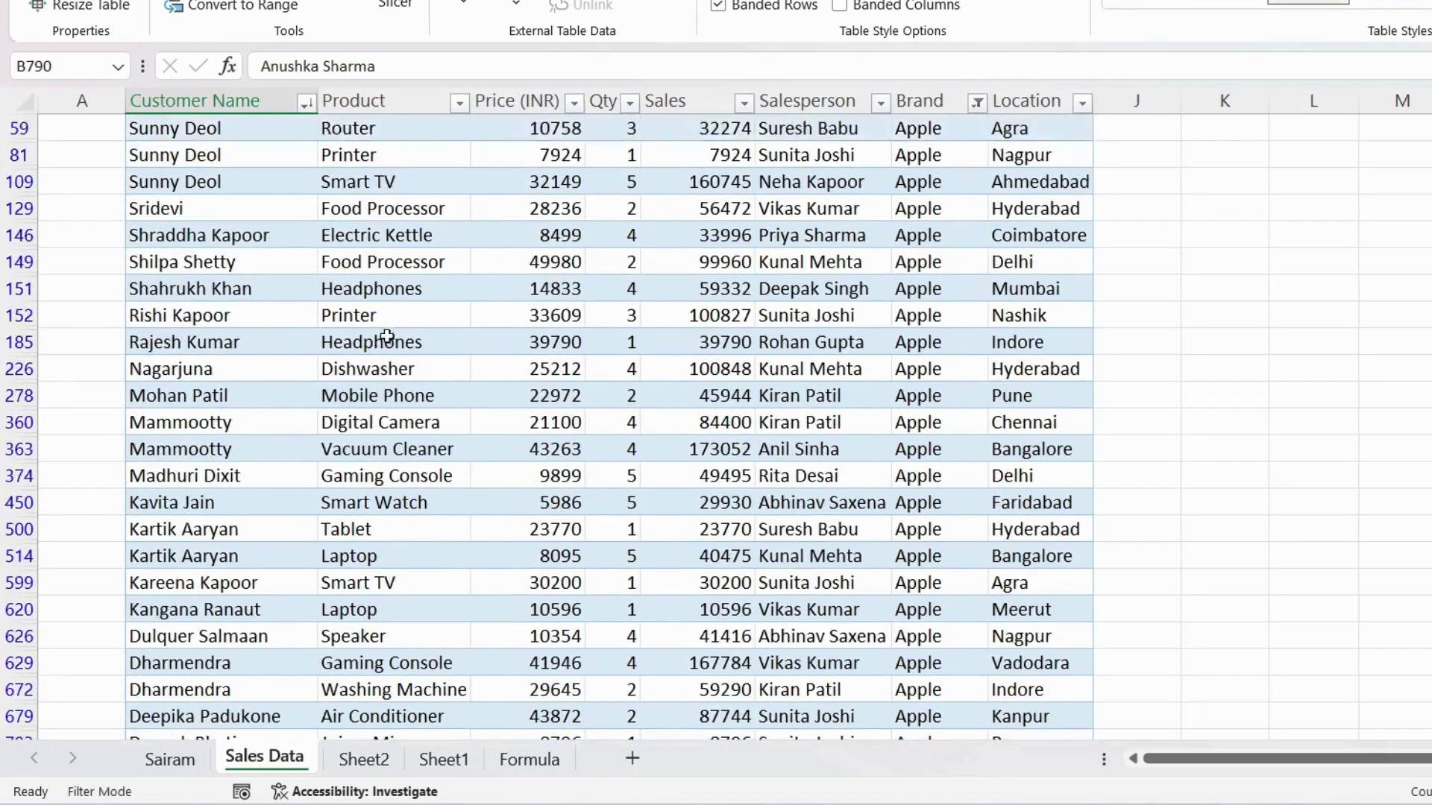
Step: Try to filter the Customer Name column to entries that end with a customer's surname using a text filter
{"action": "left_click", "coordinate": [306, 102]}
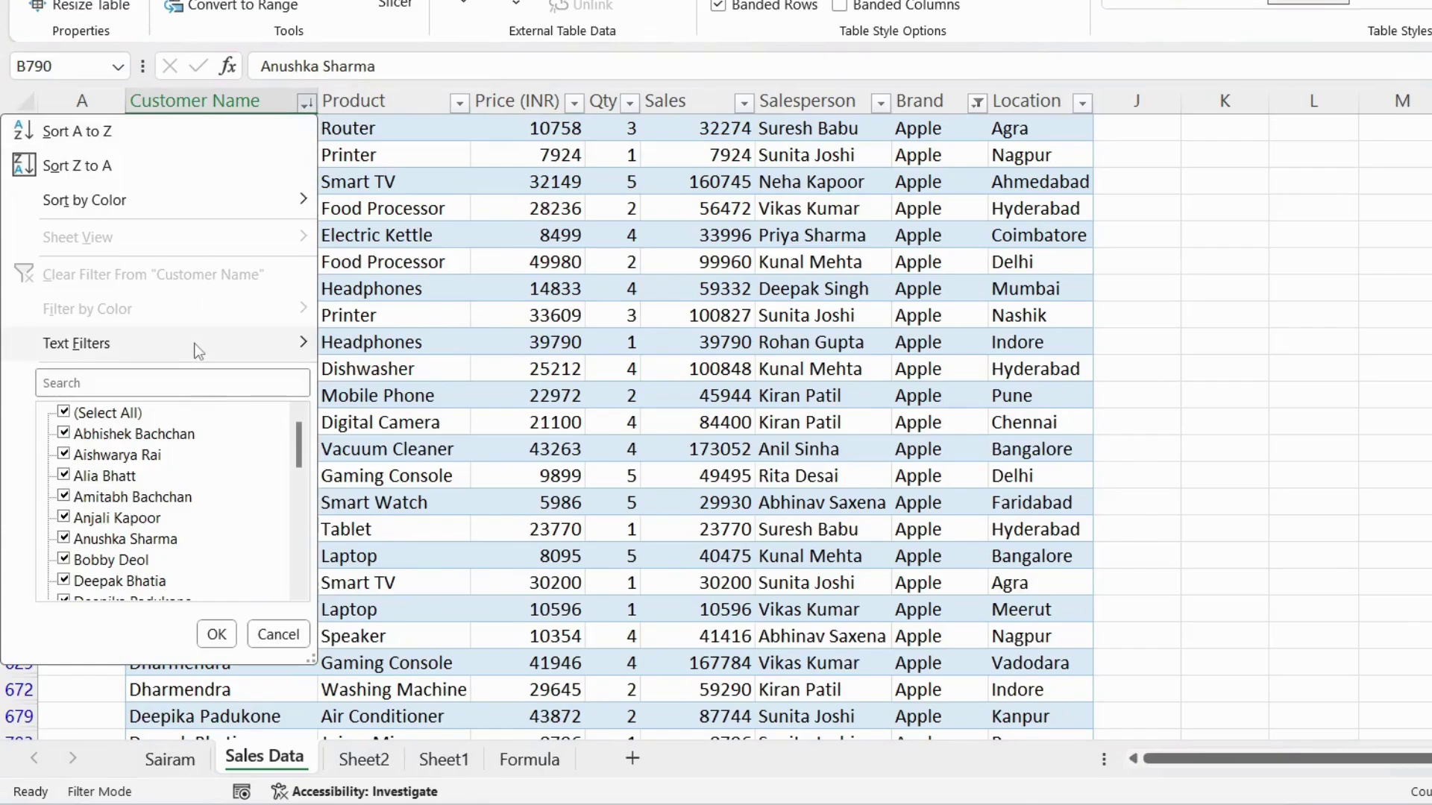
{"action": "mouse_move", "coordinate": [196, 349]}
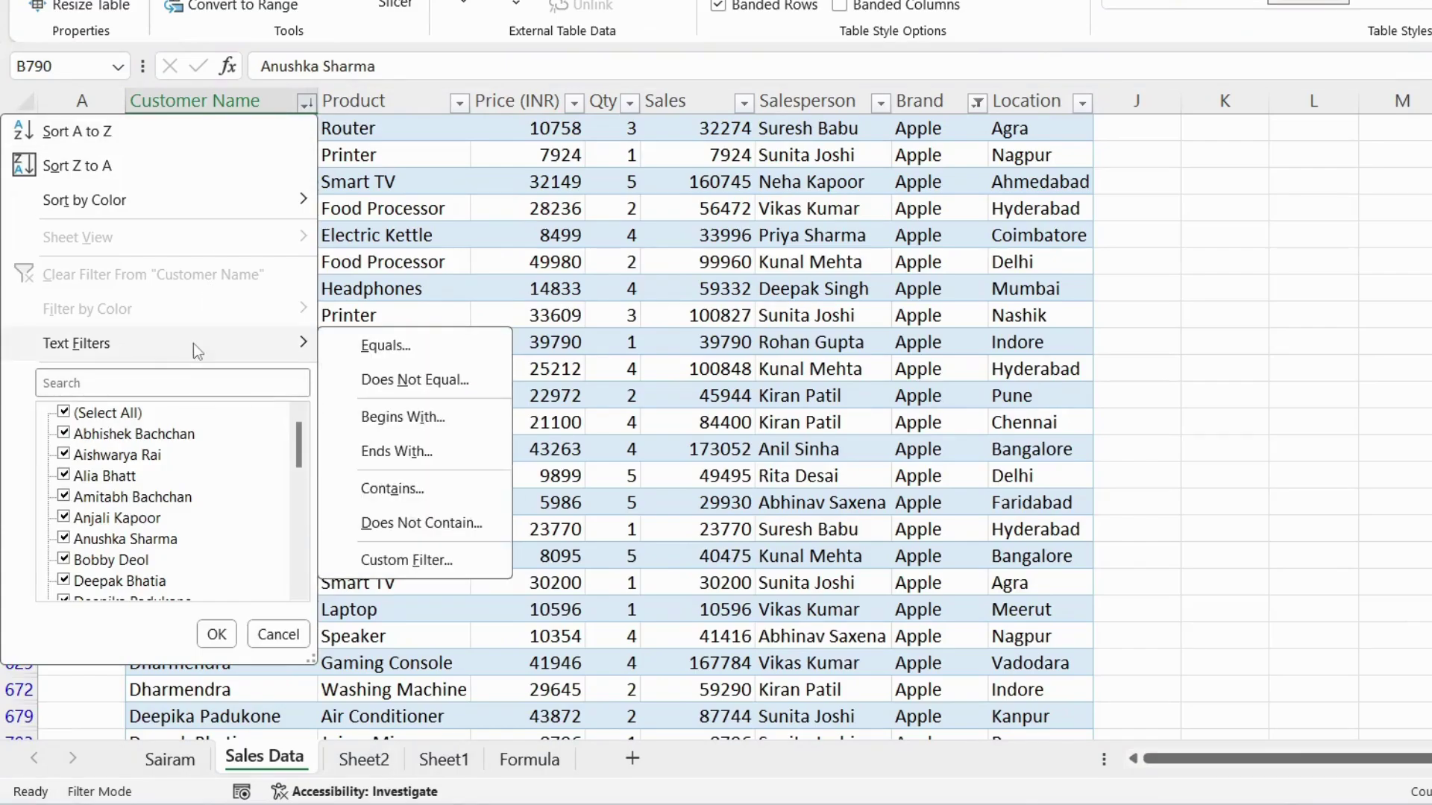
{"action": "left_click", "coordinate": [395, 450]}
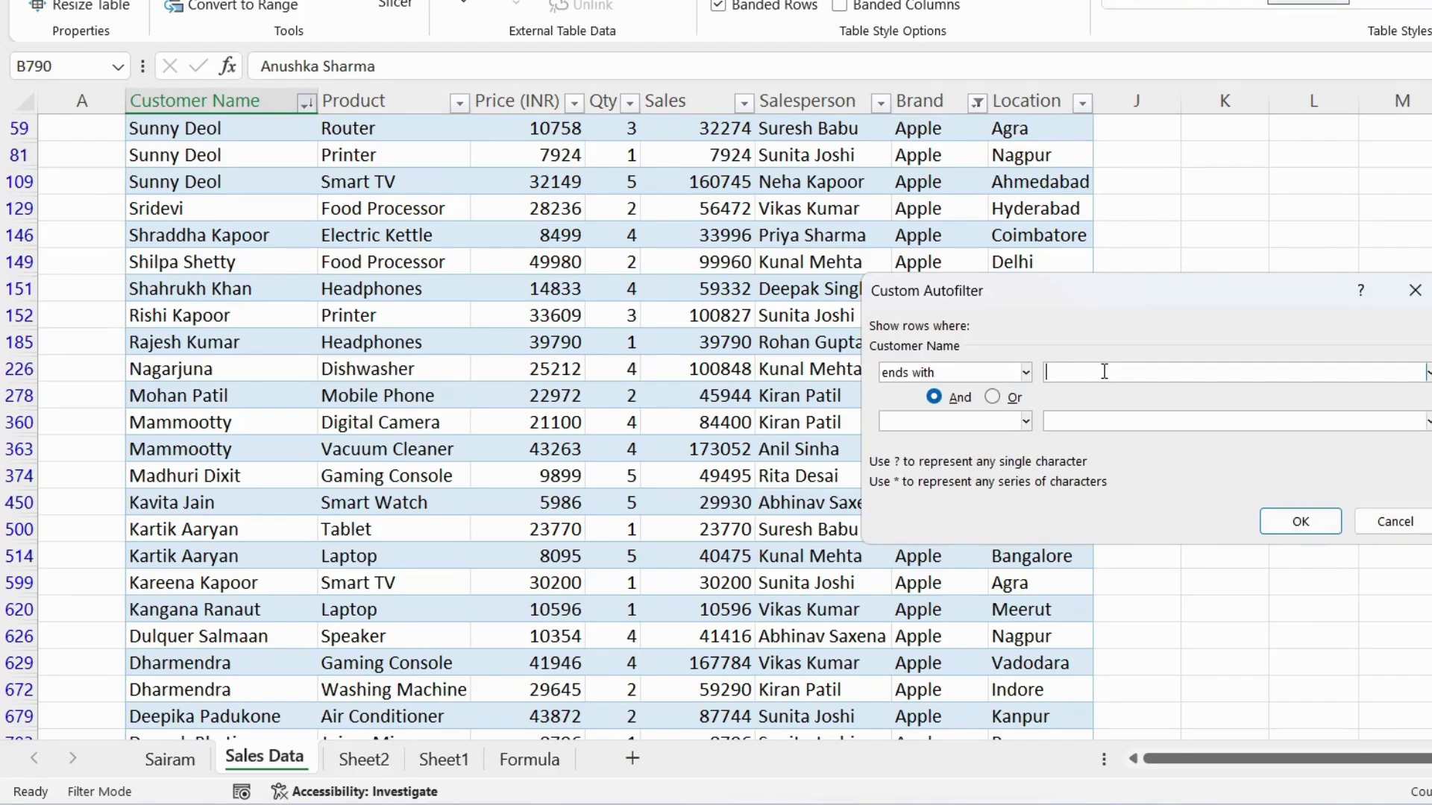
{"action": "type", "text": "Bachan"}
{"action": "left_click", "coordinate": [1316, 522]}
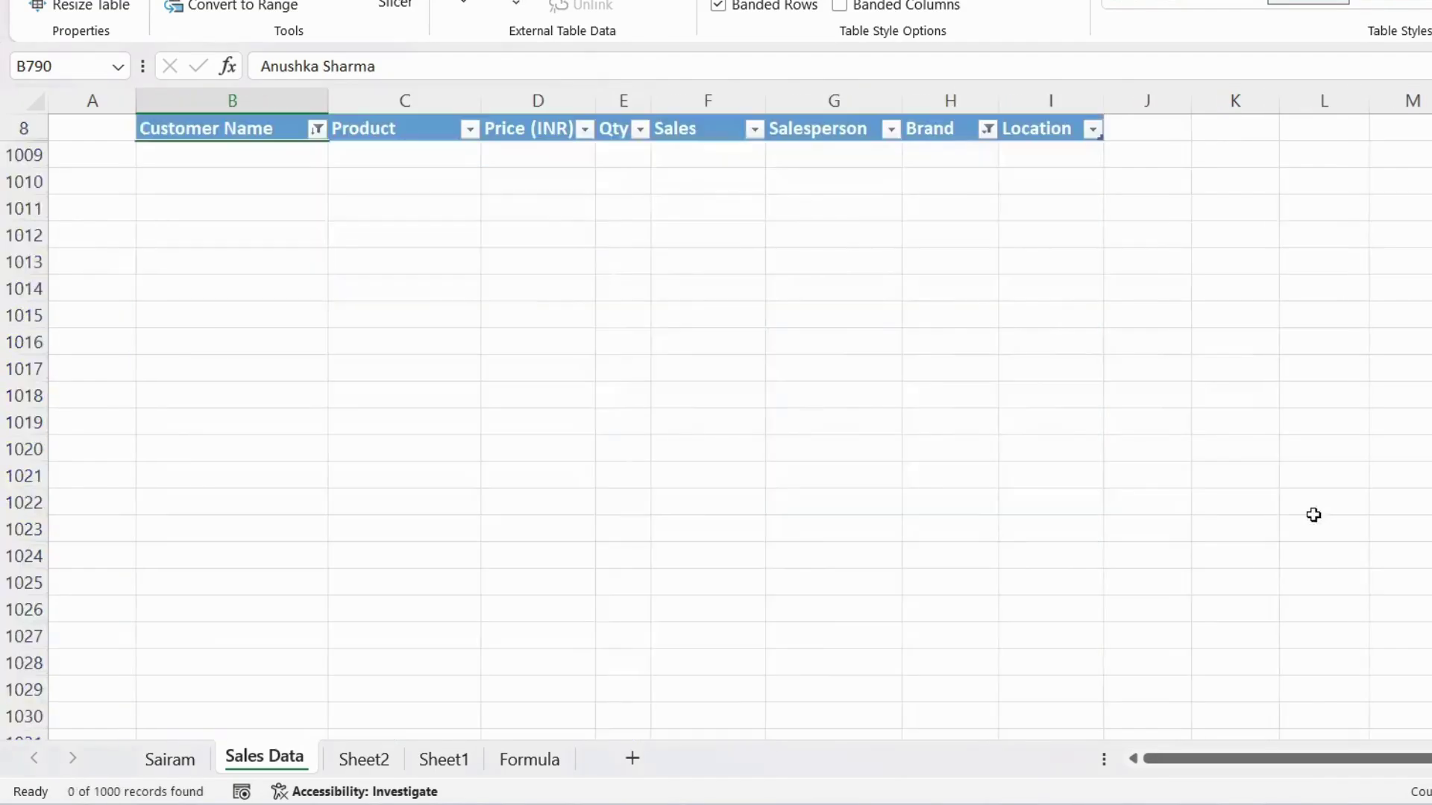
Step: Shorten the Customer Name ends-with criterion by removing its first two letters, apply it, and select the matching customer names
{"action": "scroll", "coordinate": [644, 405], "scroll_direction": "up", "scroll_amount": 3}
{"action": "left_click", "coordinate": [319, 291]}
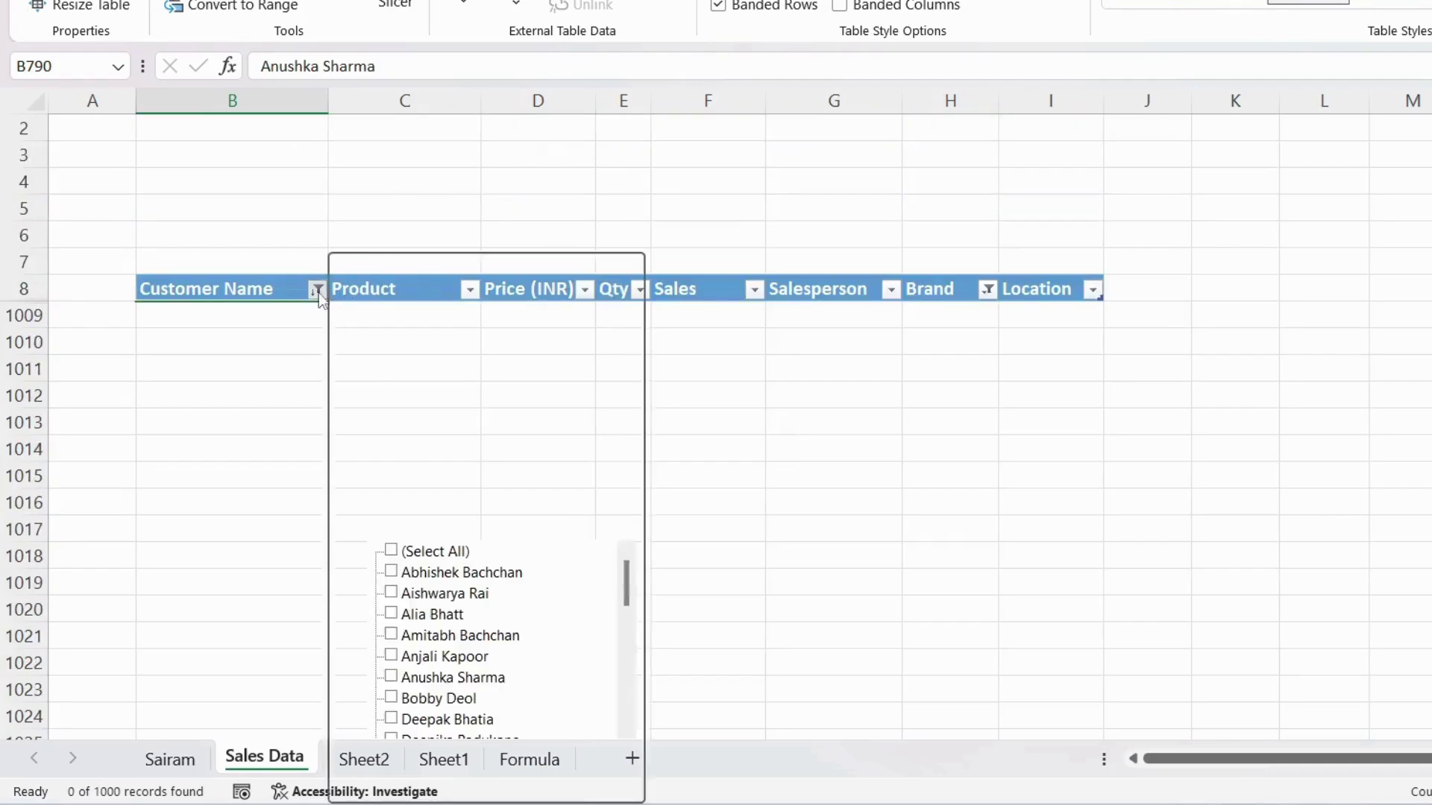
{"action": "mouse_move", "coordinate": [445, 485]}
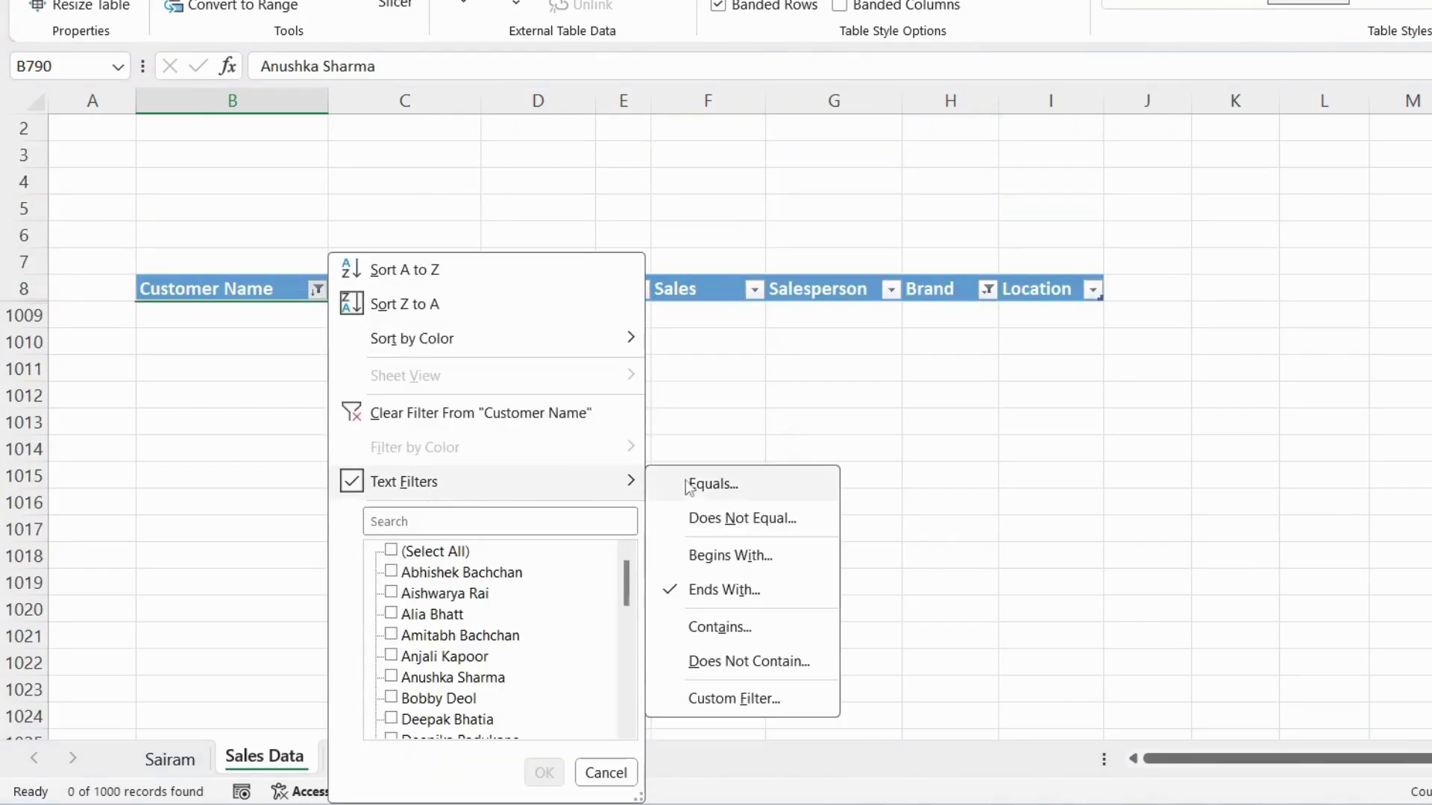
{"action": "left_click", "coordinate": [731, 590]}
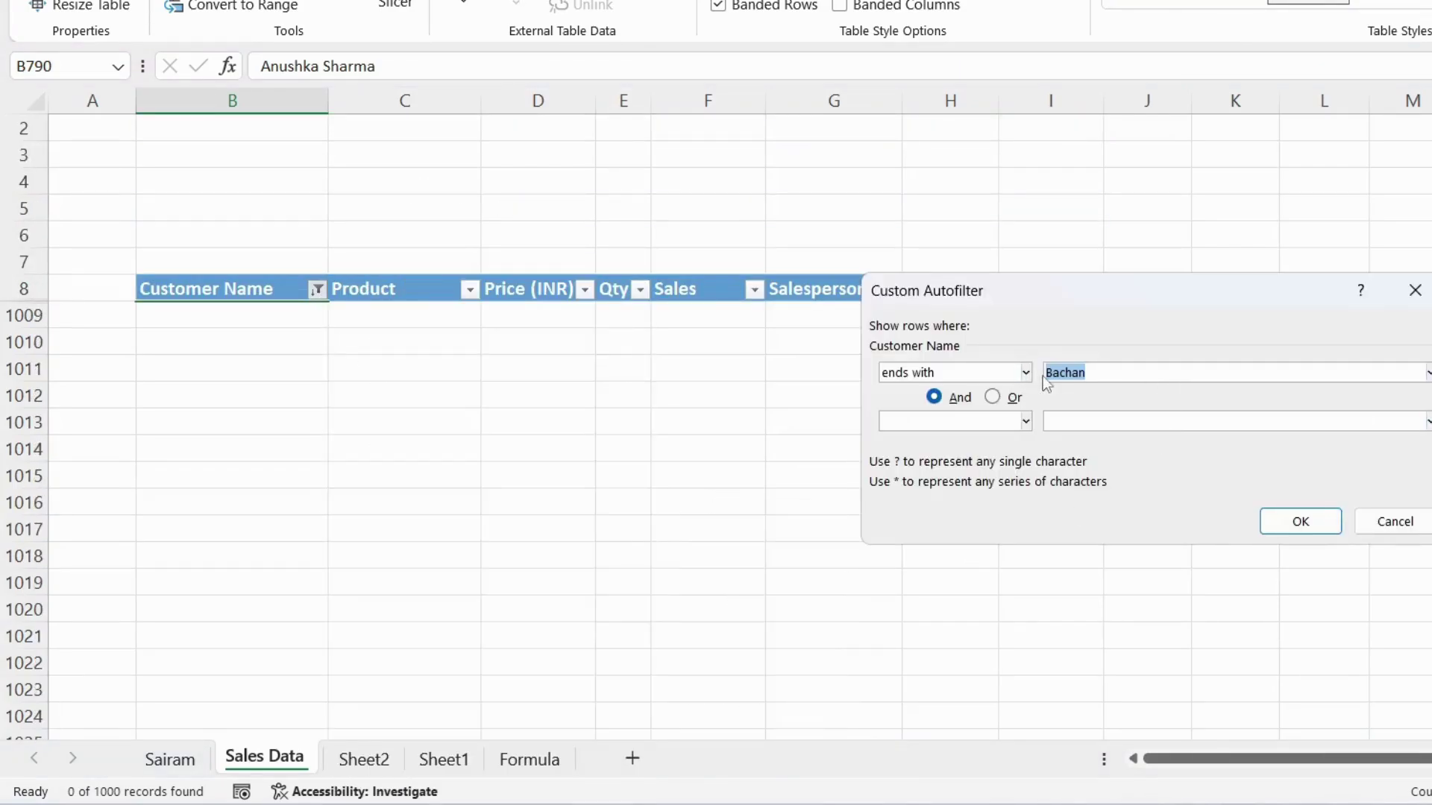
{"action": "left_click", "coordinate": [1059, 377]}
{"action": "key", "text": "Right"}
{"action": "key", "text": "Right"}
{"action": "key", "text": "Right"}
{"action": "key", "text": "Left"}
{"action": "key", "text": "Left"}
{"action": "key", "text": "Left"}
{"action": "key", "text": "BackSpace"}
{"action": "key", "text": "BackSpace"}
{"action": "left_click", "coordinate": [1302, 524]}
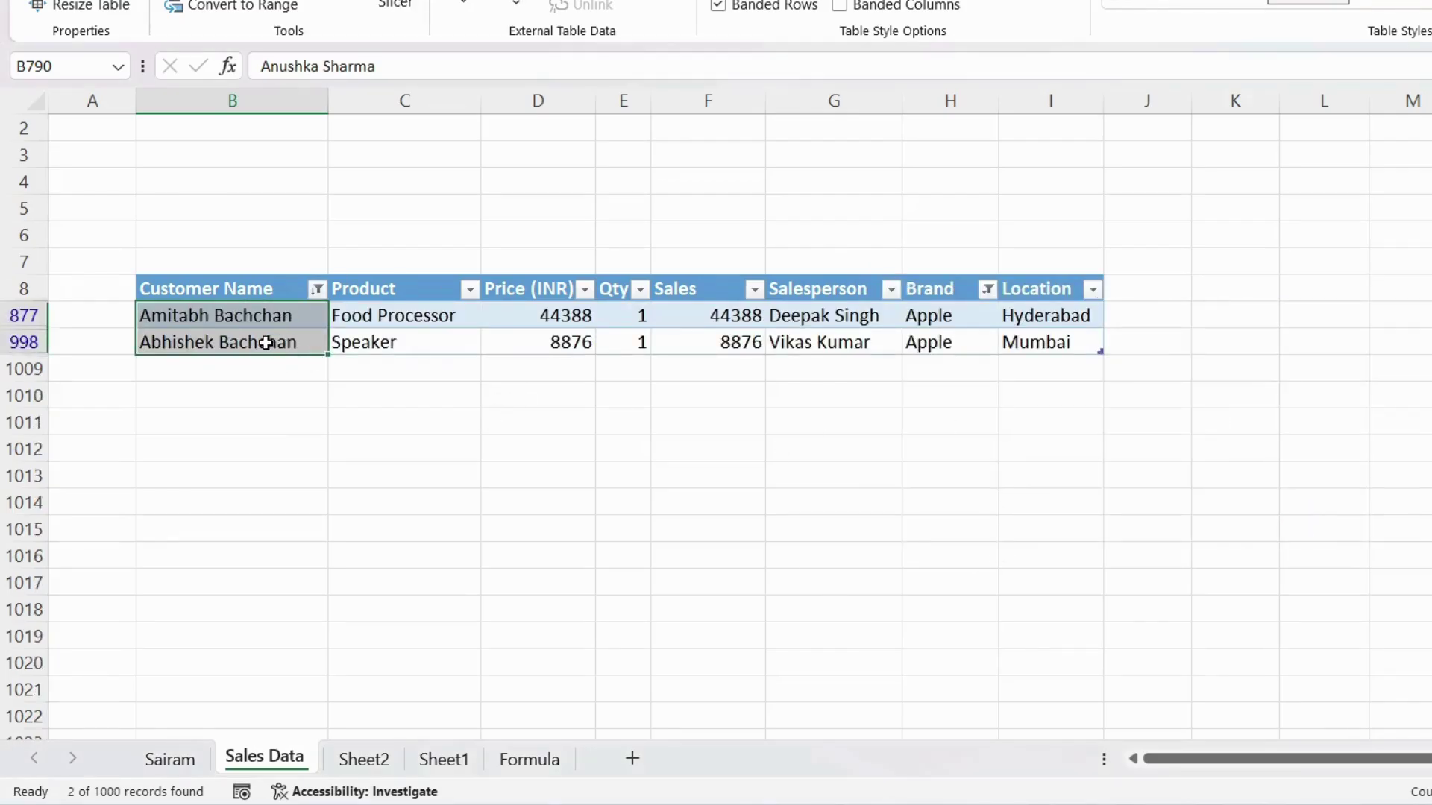
{"action": "left_click", "coordinate": [272, 340]}
{"action": "left_click", "coordinate": [269, 315]}
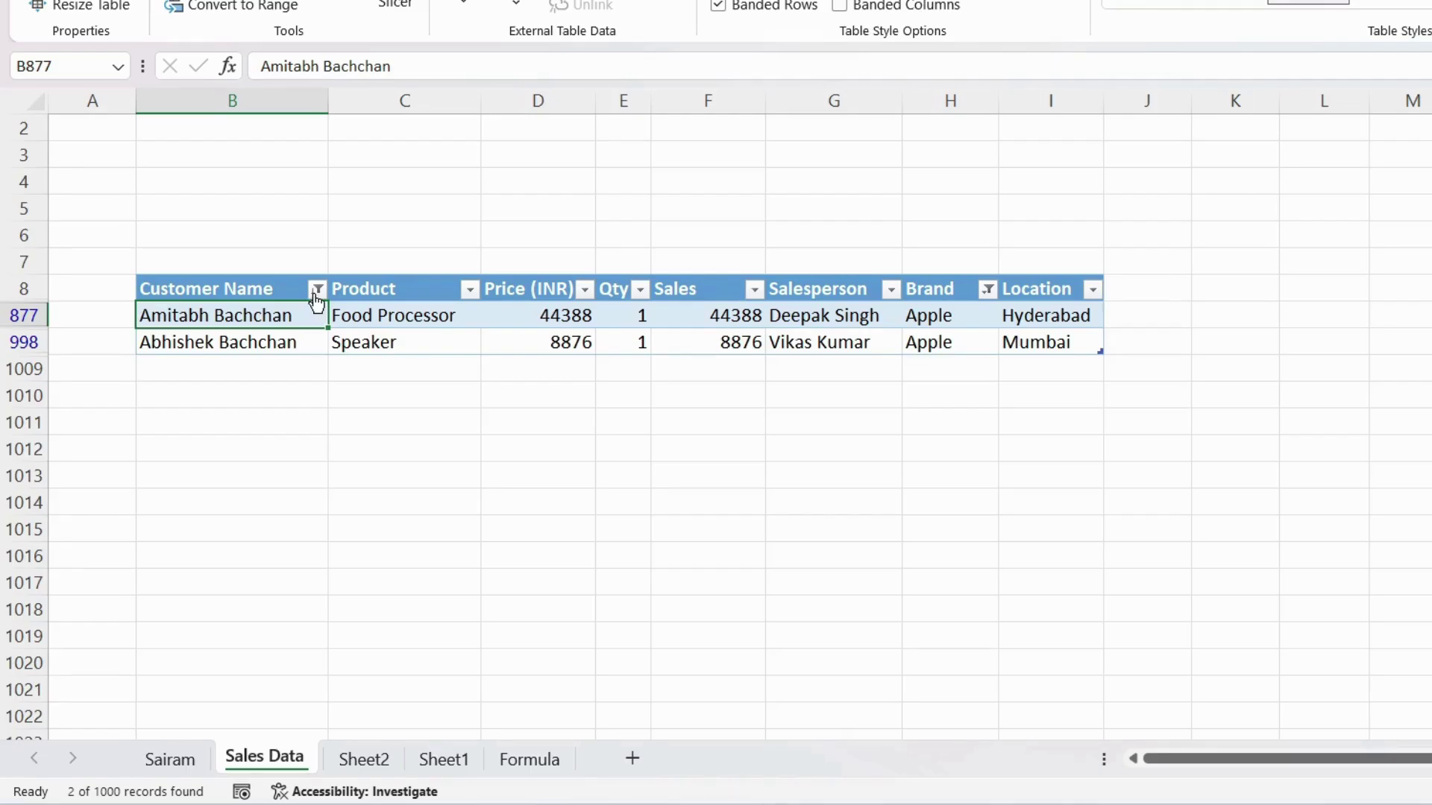
Step: Filter the Location column to only Hyderabad
{"action": "left_click", "coordinate": [317, 290]}
{"action": "left_click", "coordinate": [867, 486]}
{"action": "left_click", "coordinate": [1093, 290]}
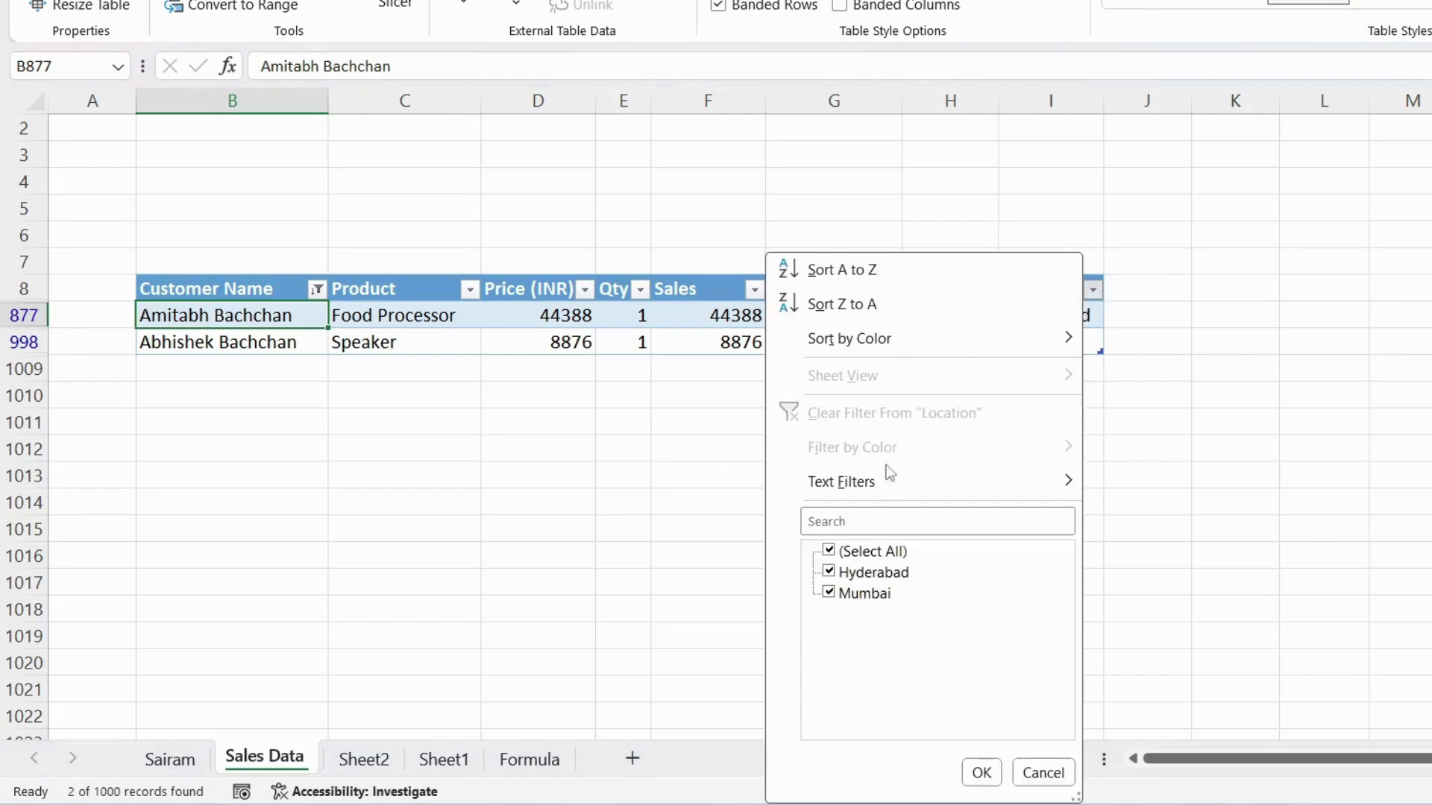
{"action": "left_click", "coordinate": [846, 556]}
{"action": "left_click", "coordinate": [869, 573]}
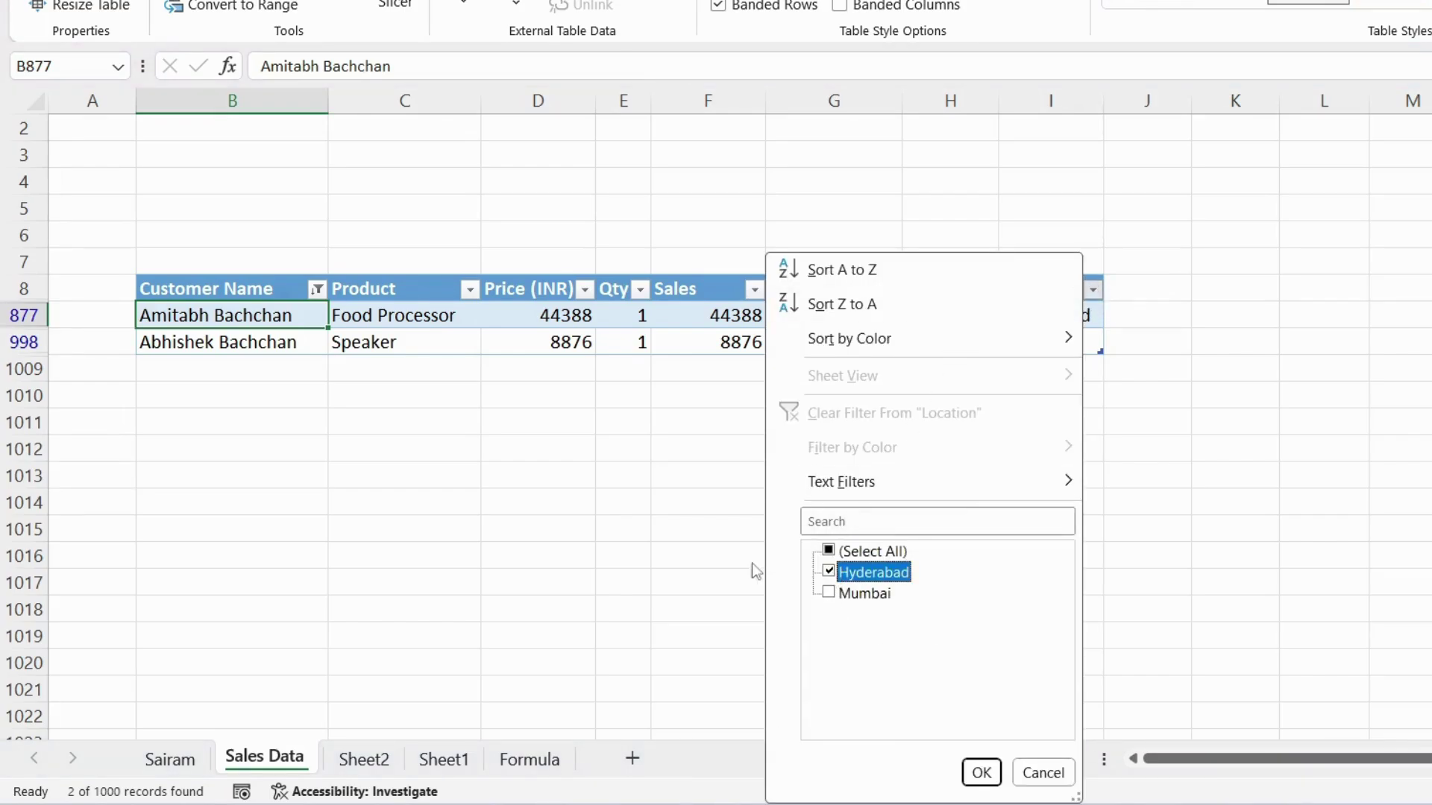
{"action": "left_click", "coordinate": [981, 773]}
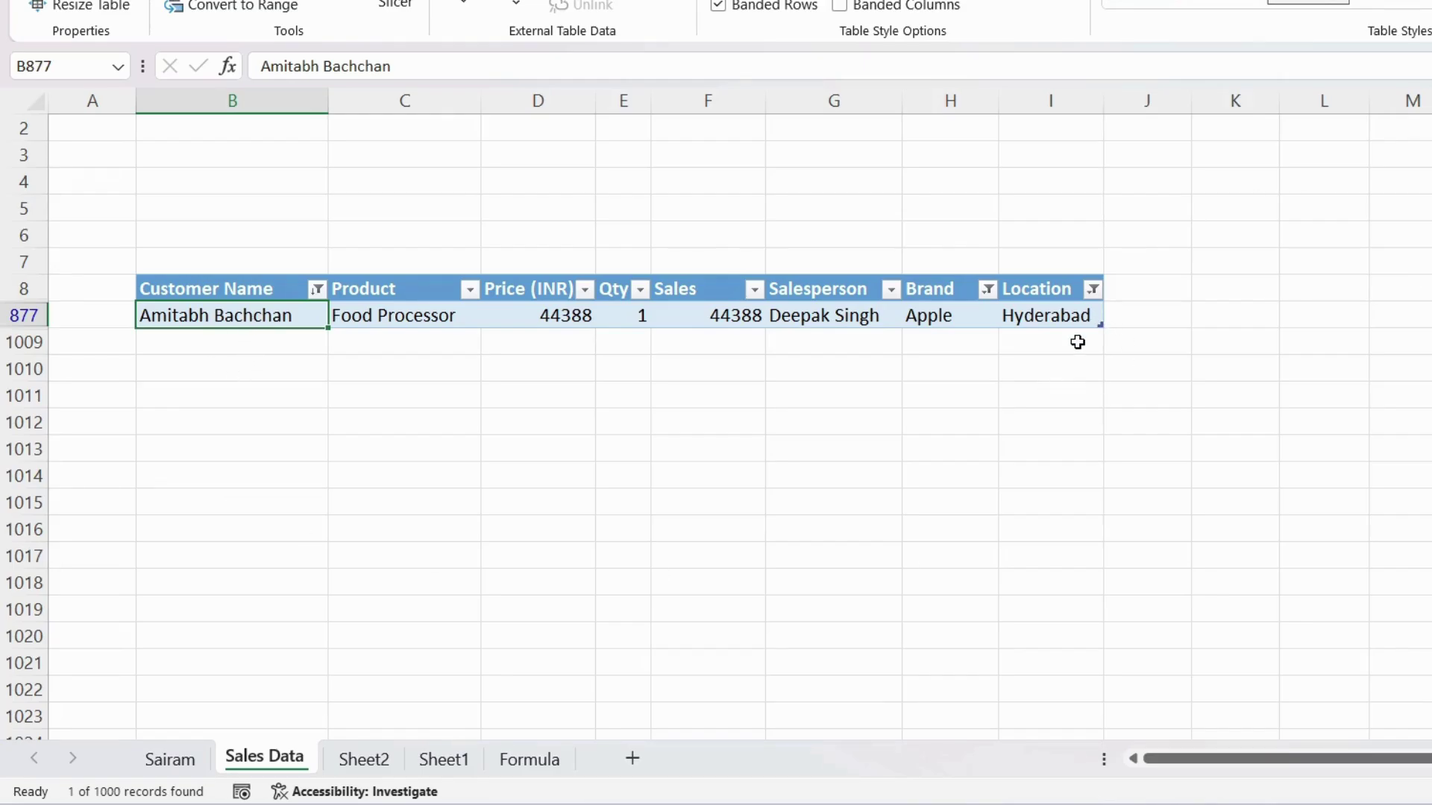
Step: Undo the Location filter and both ends-with filters on Customer Name, and return to the start of the table
{"action": "key", "text": "ctrl+z"}
{"action": "key", "text": "ctrl+z"}
{"action": "key", "text": "ctrl+z"}
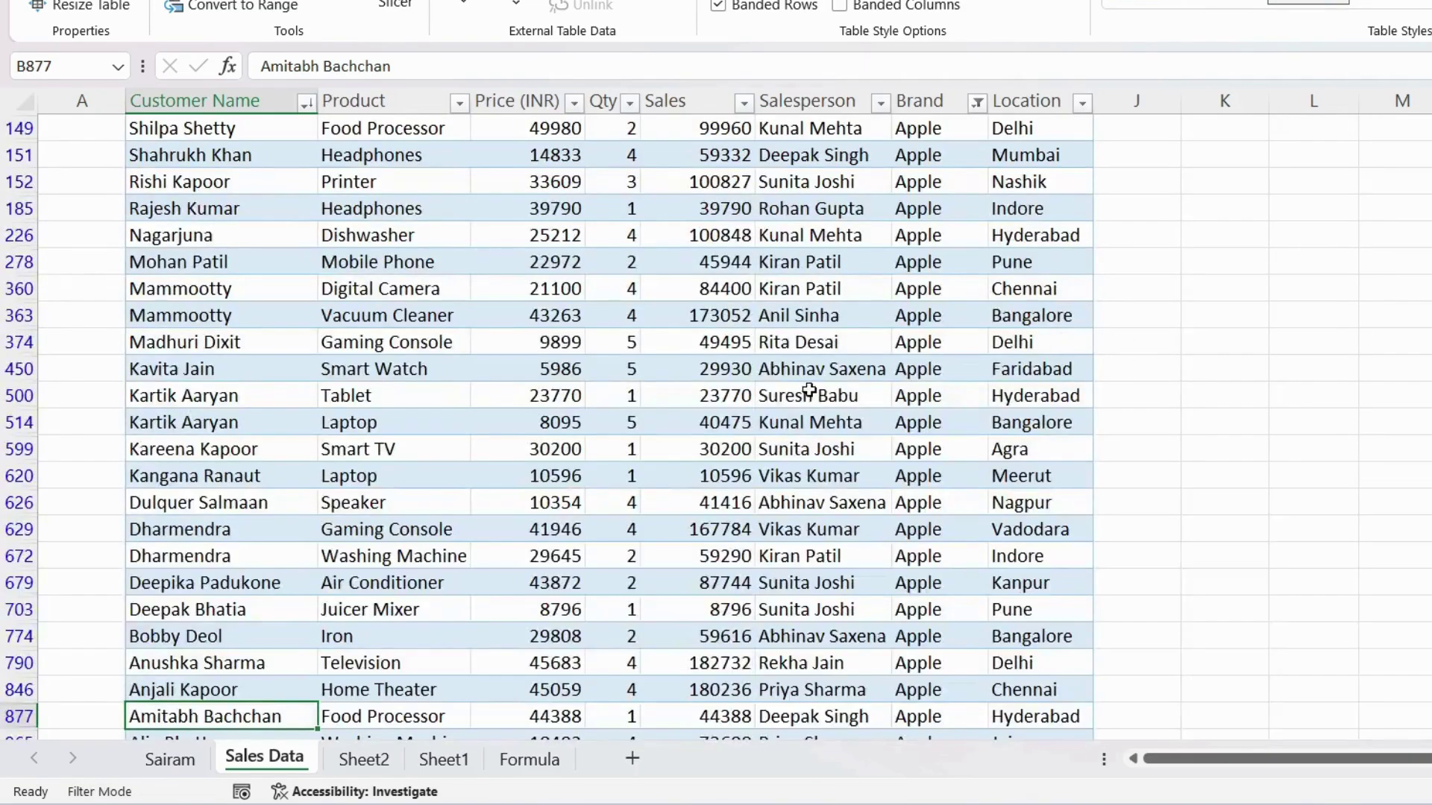
{"action": "scroll", "coordinate": [831, 388], "scroll_direction": "up", "scroll_amount": 3}
{"action": "scroll", "coordinate": [830, 389], "scroll_direction": "up", "scroll_amount": 4}
{"action": "scroll", "coordinate": [733, 395], "scroll_direction": "down", "scroll_amount": 2}
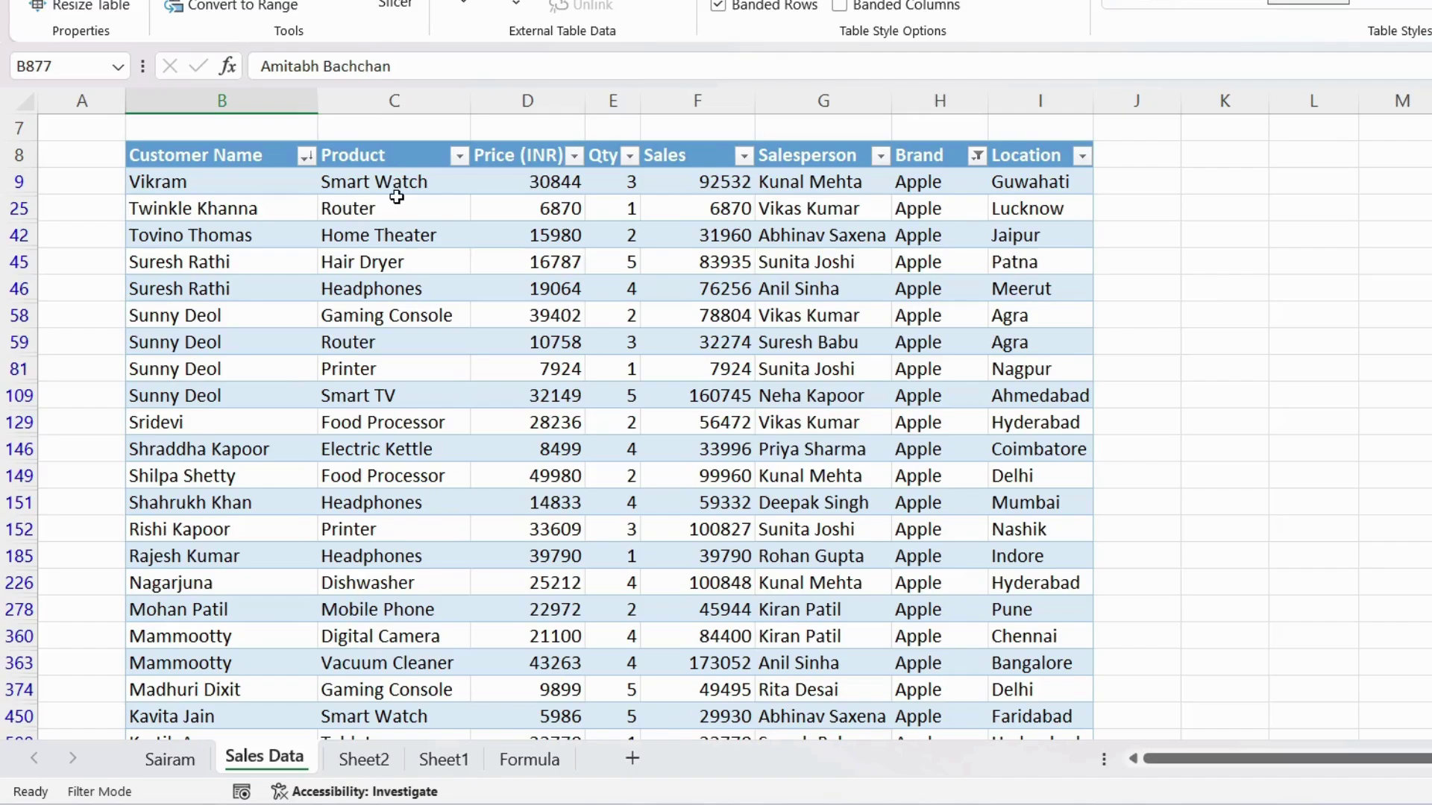
Step: Sort the table by Price (INR) from smallest to largest
{"action": "left_click_drag", "start_coordinate": [395, 182], "coordinate": [395, 422]}
{"action": "left_click_drag", "start_coordinate": [544, 182], "coordinate": [545, 527]}
{"action": "left_click", "coordinate": [550, 186]}
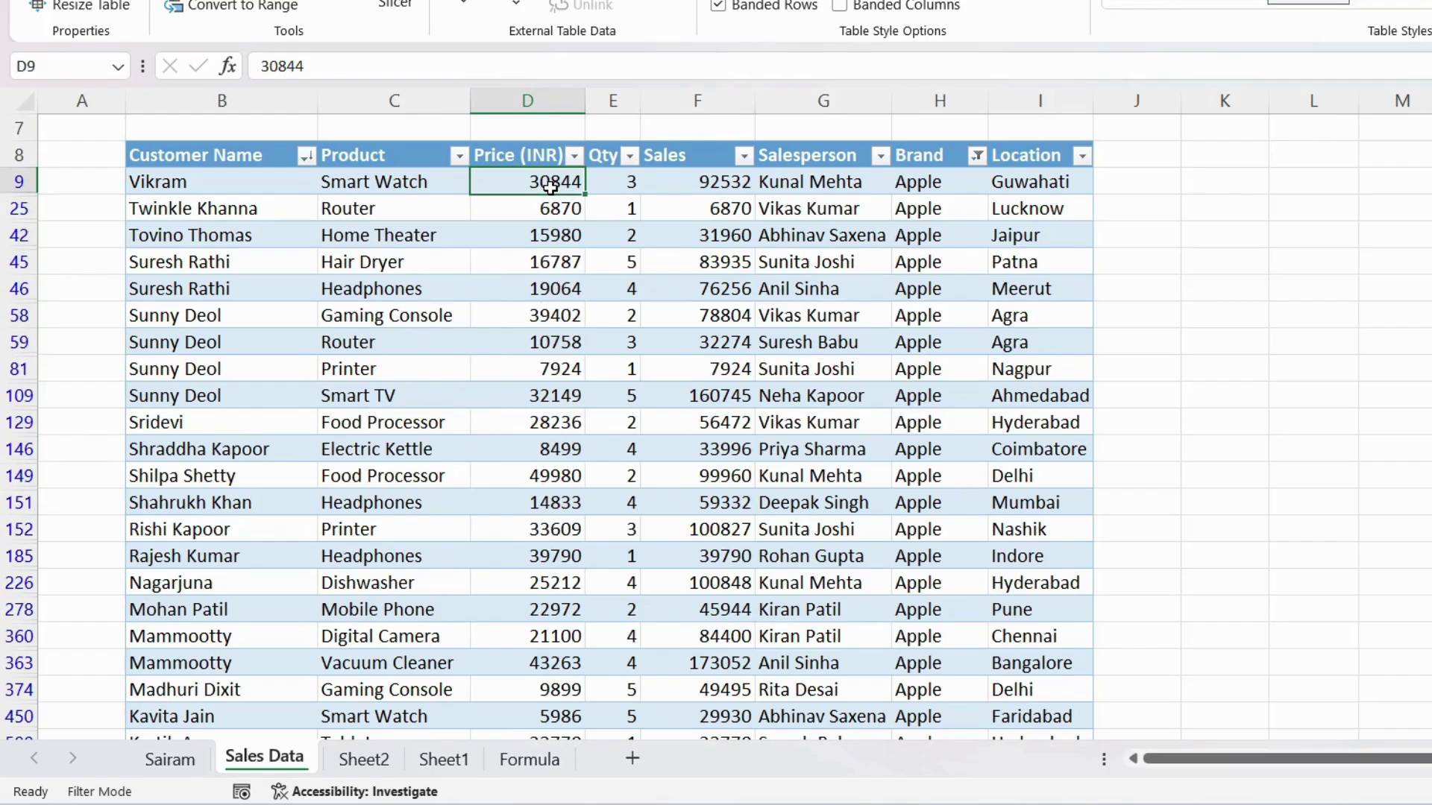
{"action": "left_click", "coordinate": [575, 157]}
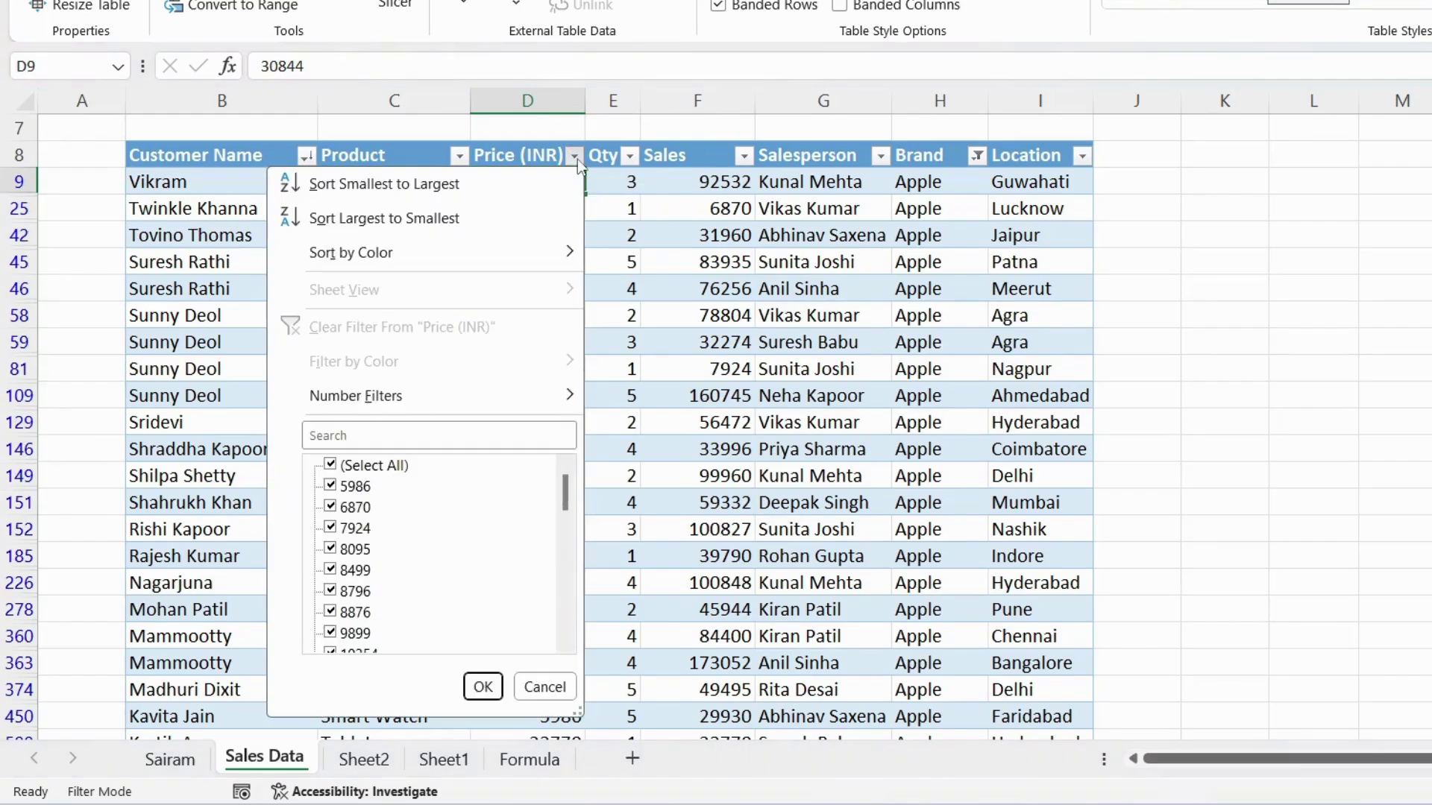
{"action": "mouse_move", "coordinate": [432, 392]}
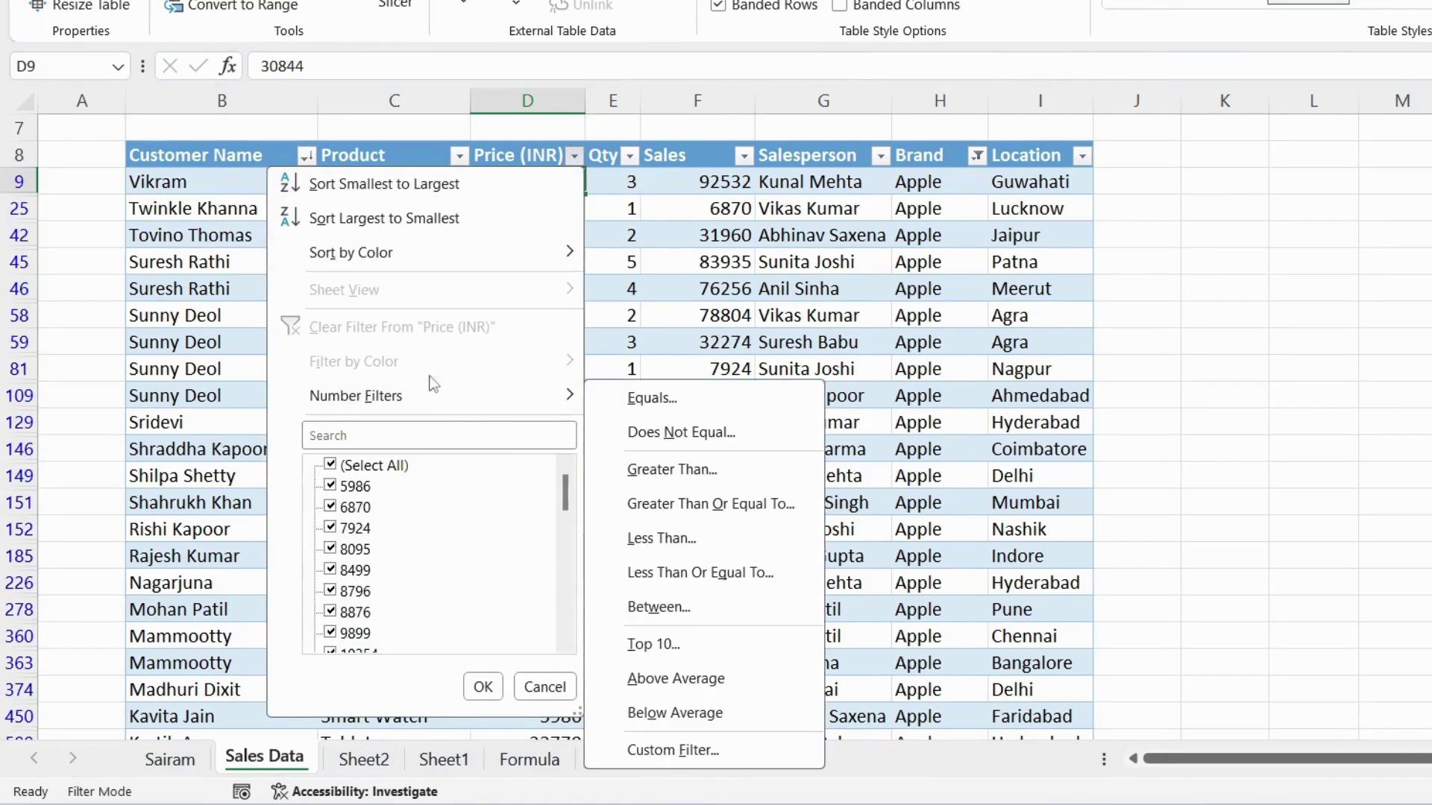
{"action": "left_click", "coordinate": [427, 190]}
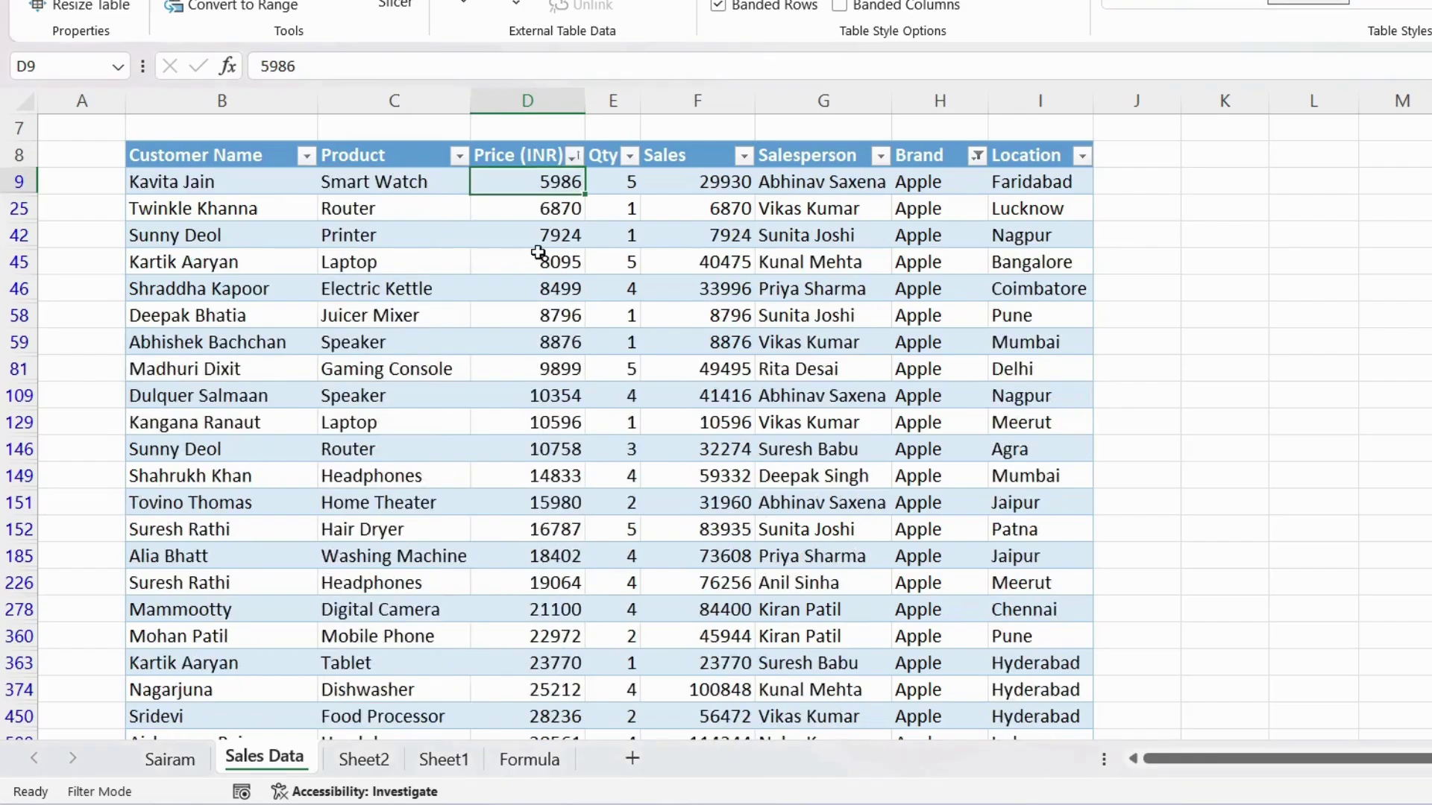
Step: Sort the table by Price (INR) from largest to smallest, and filter that column to values greater than 10000
{"action": "left_click", "coordinate": [573, 156]}
{"action": "left_click", "coordinate": [414, 216]}
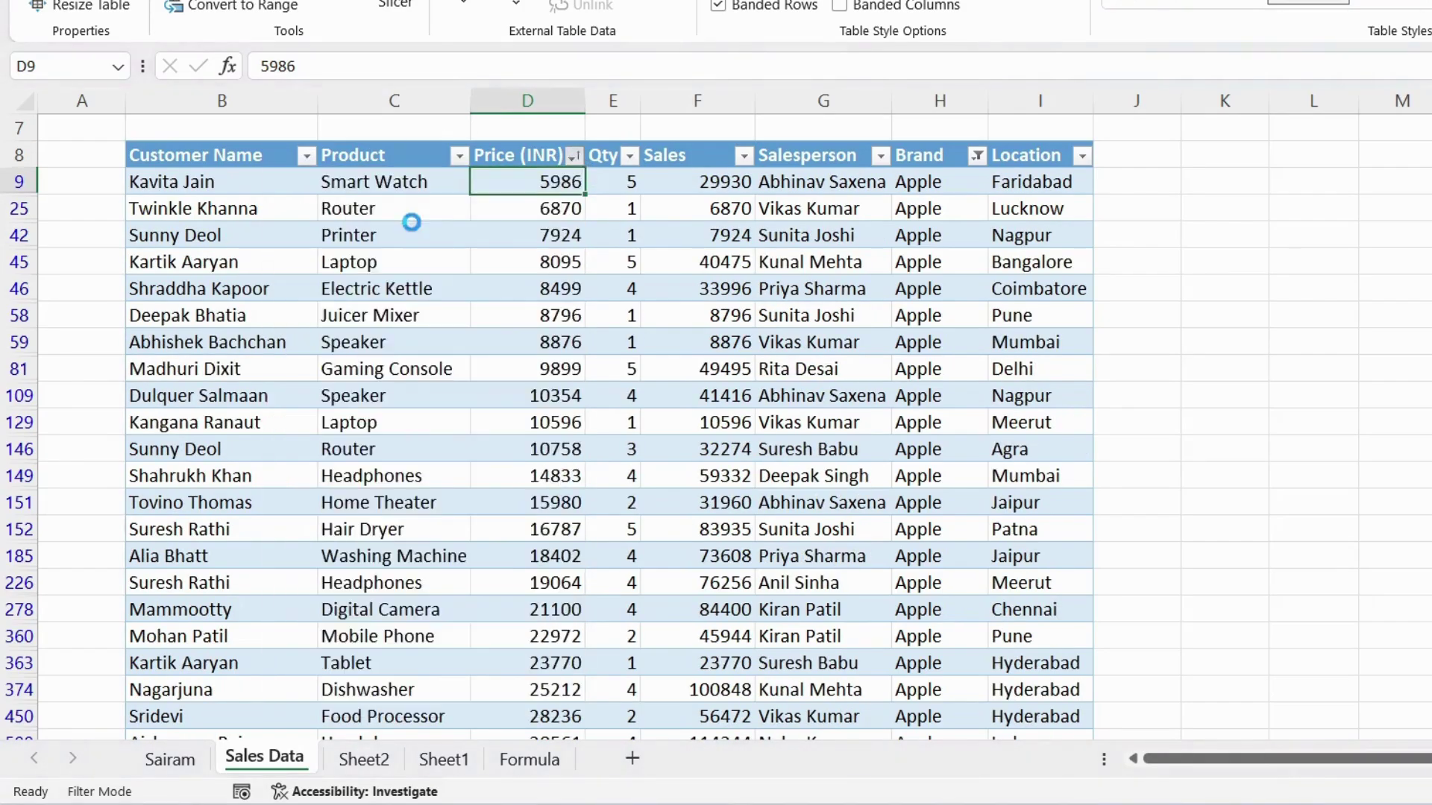
{"action": "left_click", "coordinate": [573, 156]}
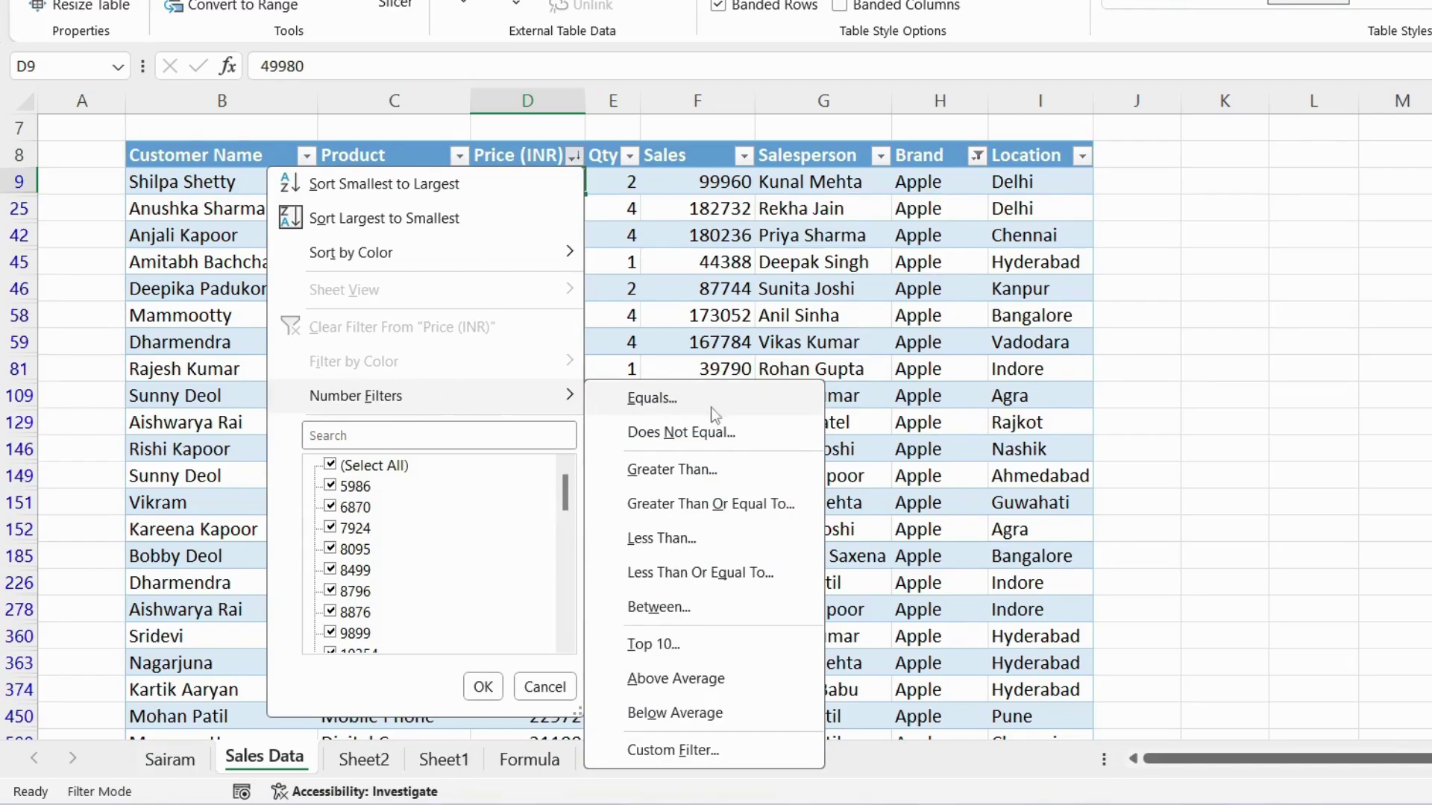
{"action": "left_click", "coordinate": [714, 469]}
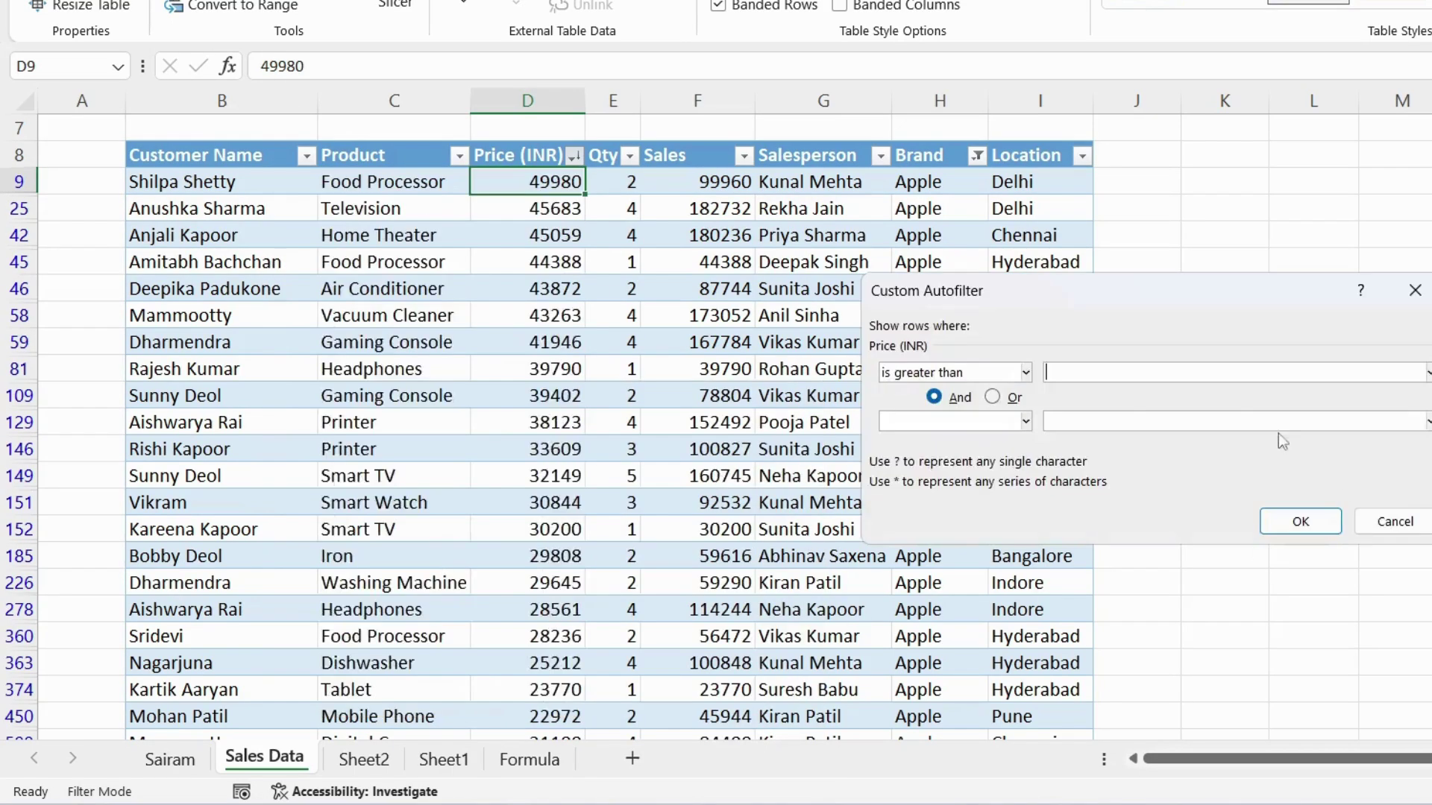
{"action": "left_click", "coordinate": [1132, 378]}
{"action": "type", "text": "10000"}
{"action": "left_click", "coordinate": [1300, 521]}
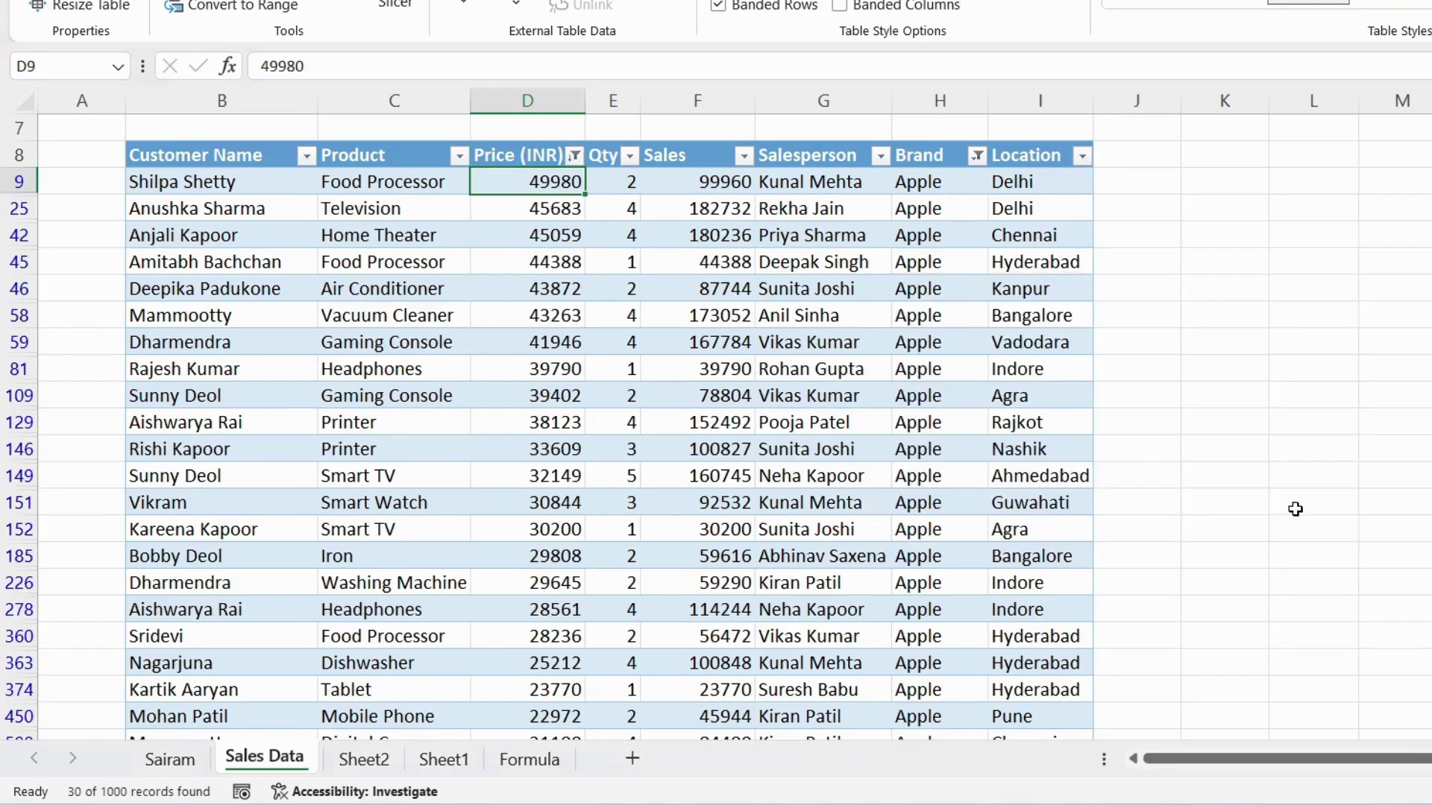
{"action": "scroll", "coordinate": [556, 289], "scroll_direction": "down", "scroll_amount": 5}
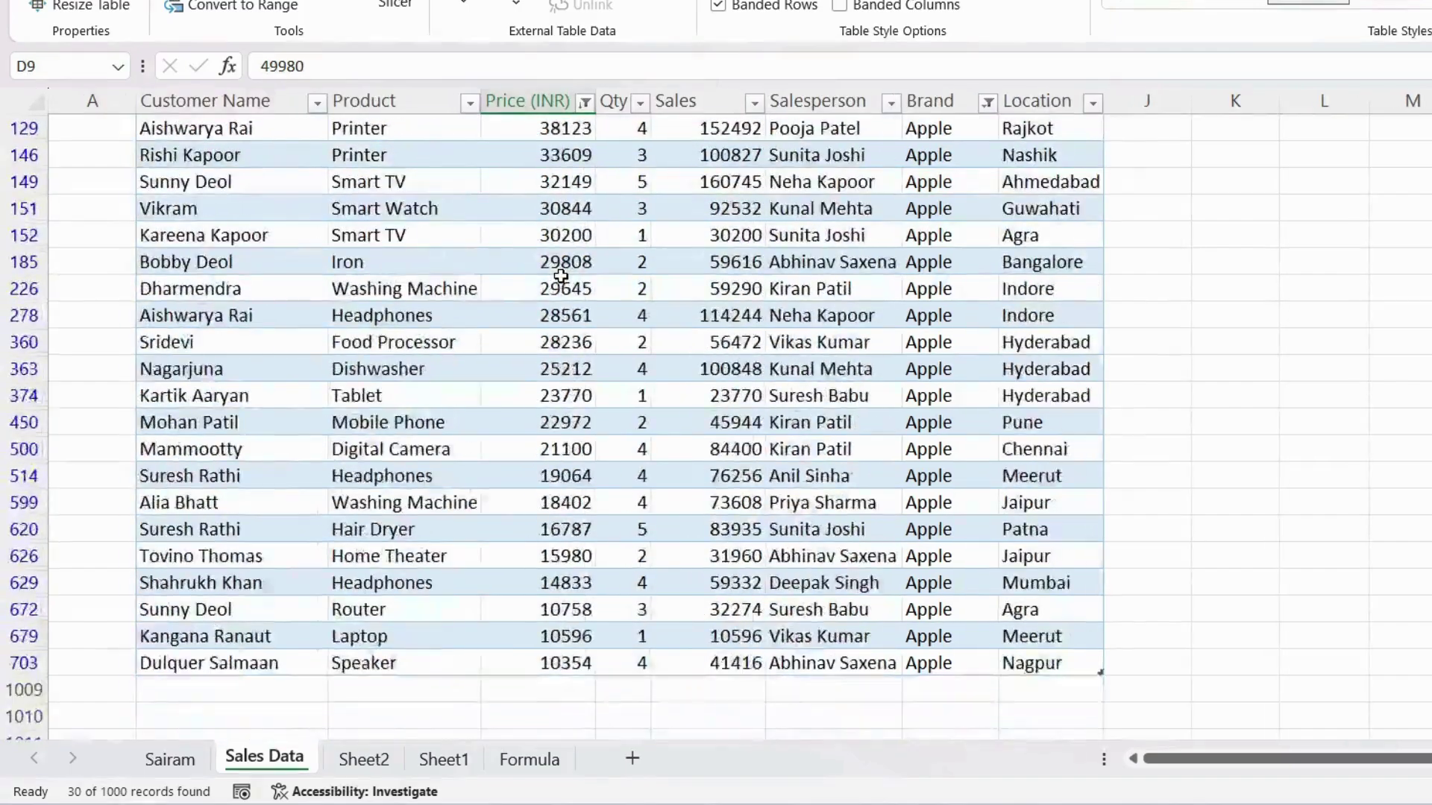
{"action": "scroll", "coordinate": [556, 288], "scroll_direction": "up", "scroll_amount": 7}
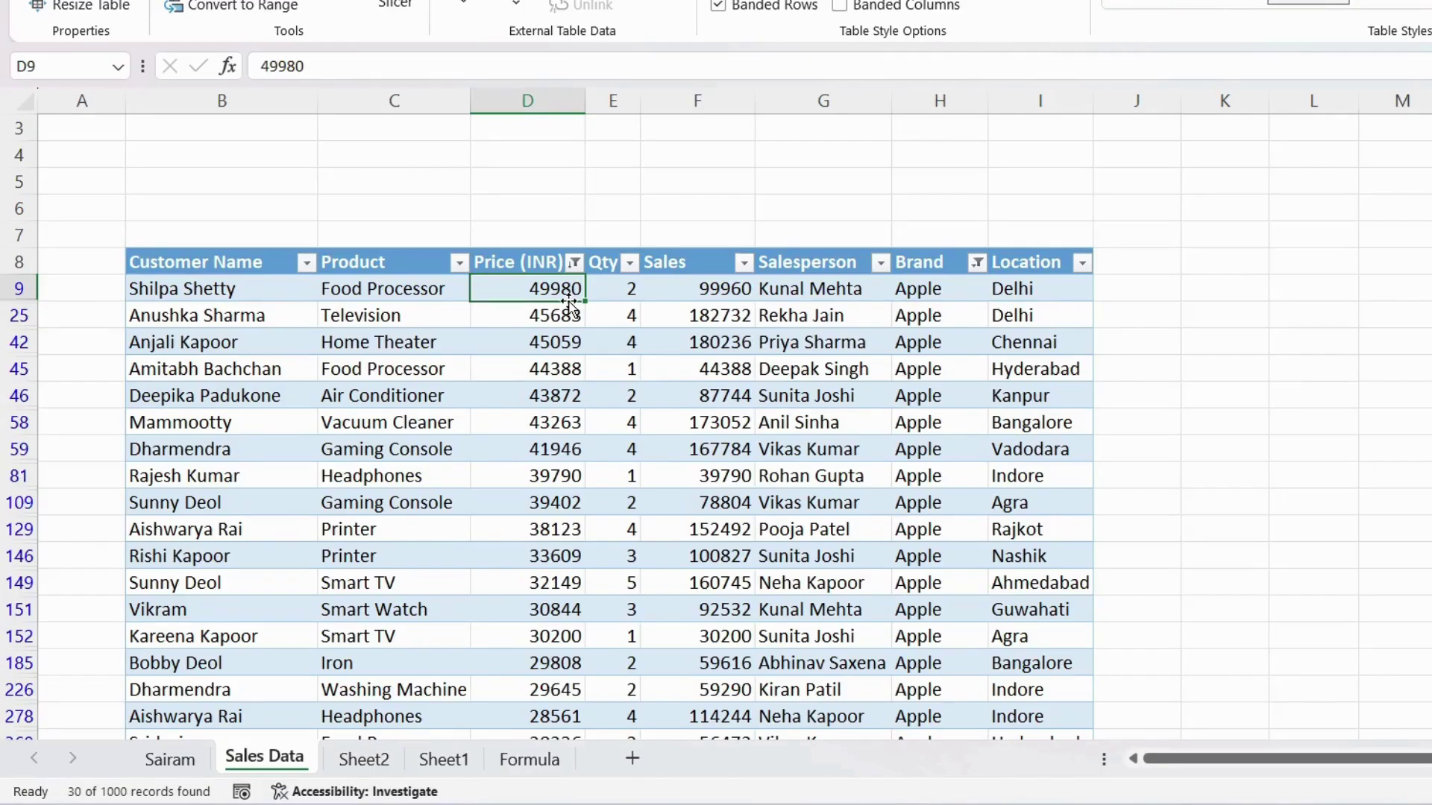
Step: Filter the Salesperson column to only the first listed salesperson and look over the matching rows
{"action": "left_click", "coordinate": [881, 262]}
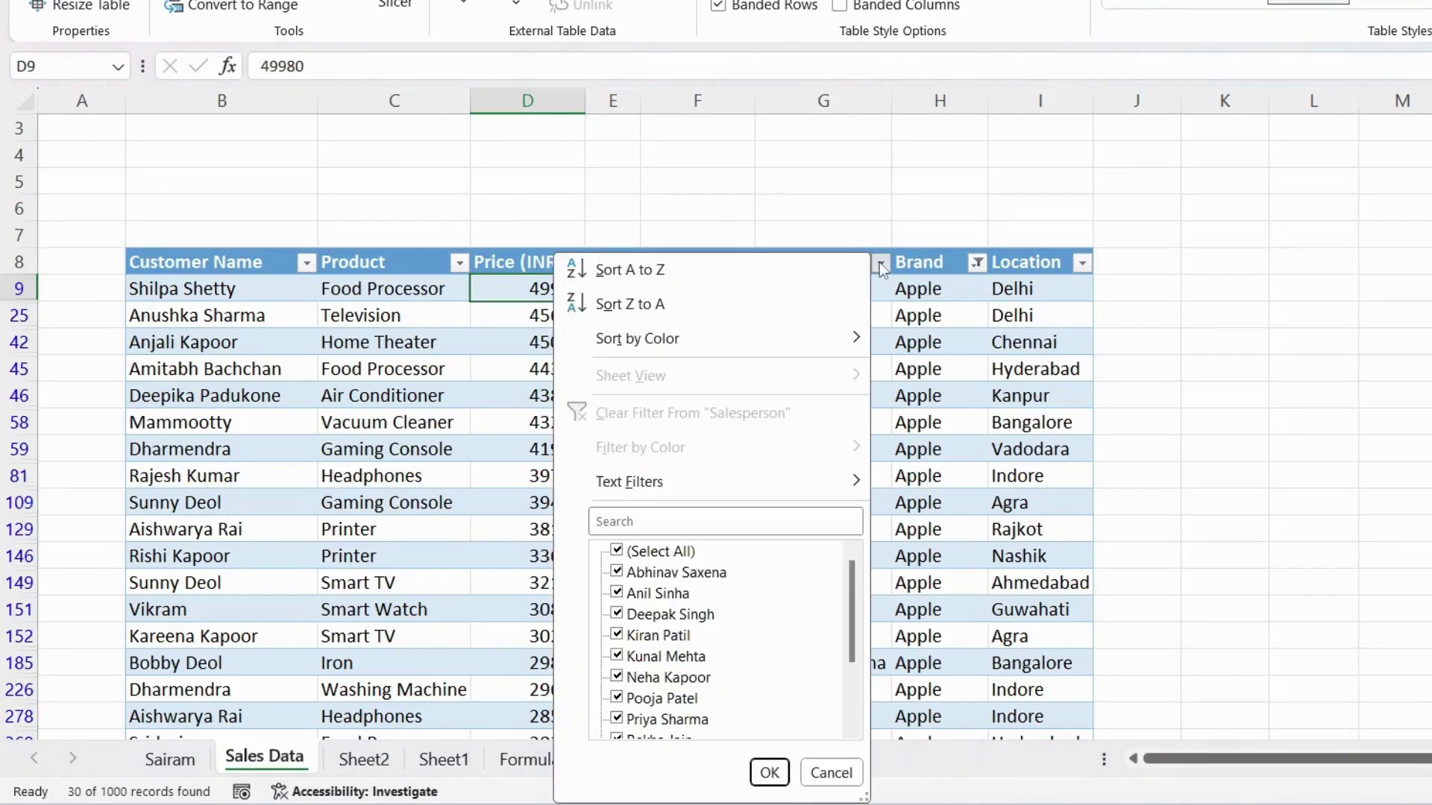
{"action": "left_click", "coordinate": [616, 552]}
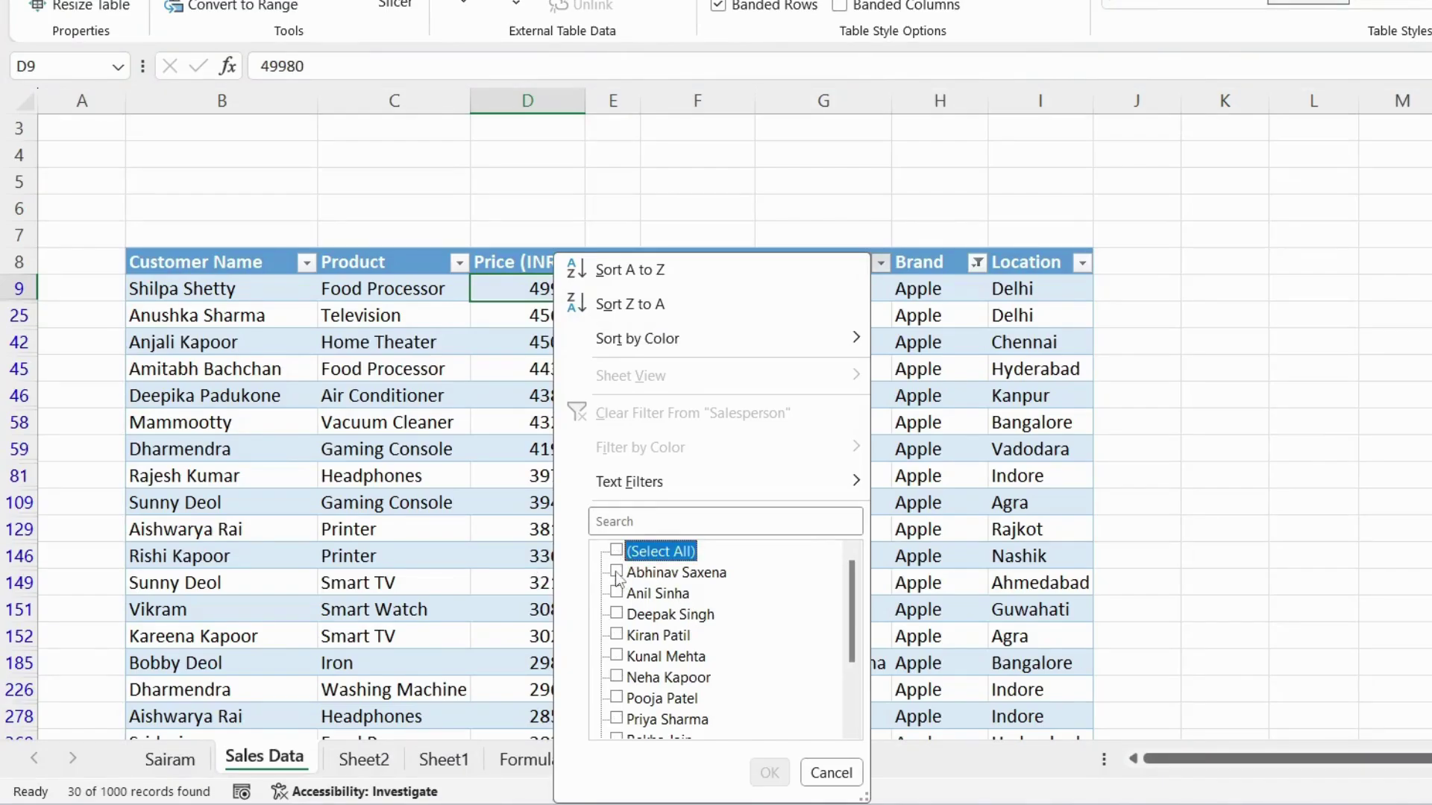
{"action": "left_click", "coordinate": [617, 572]}
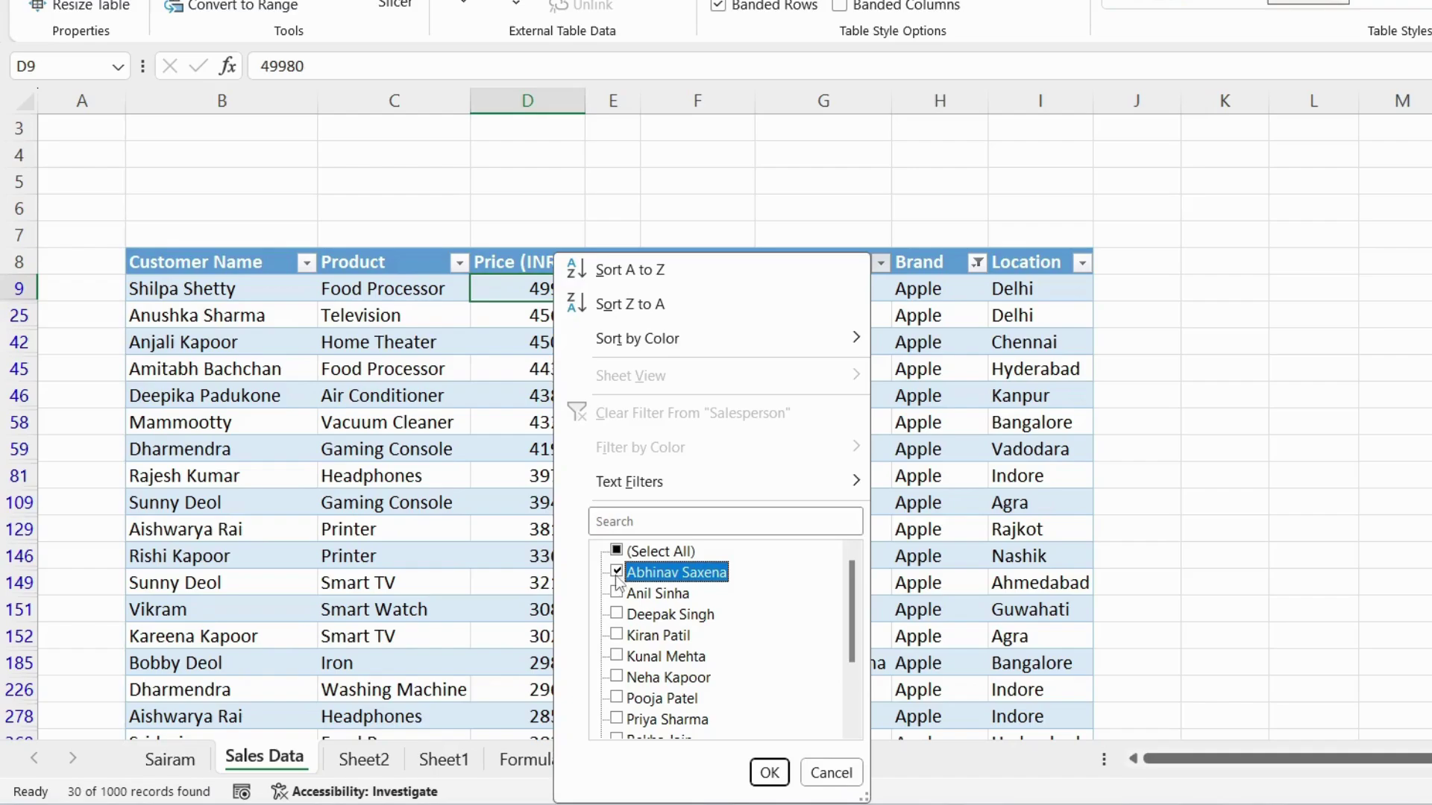
{"action": "left_click", "coordinate": [770, 772]}
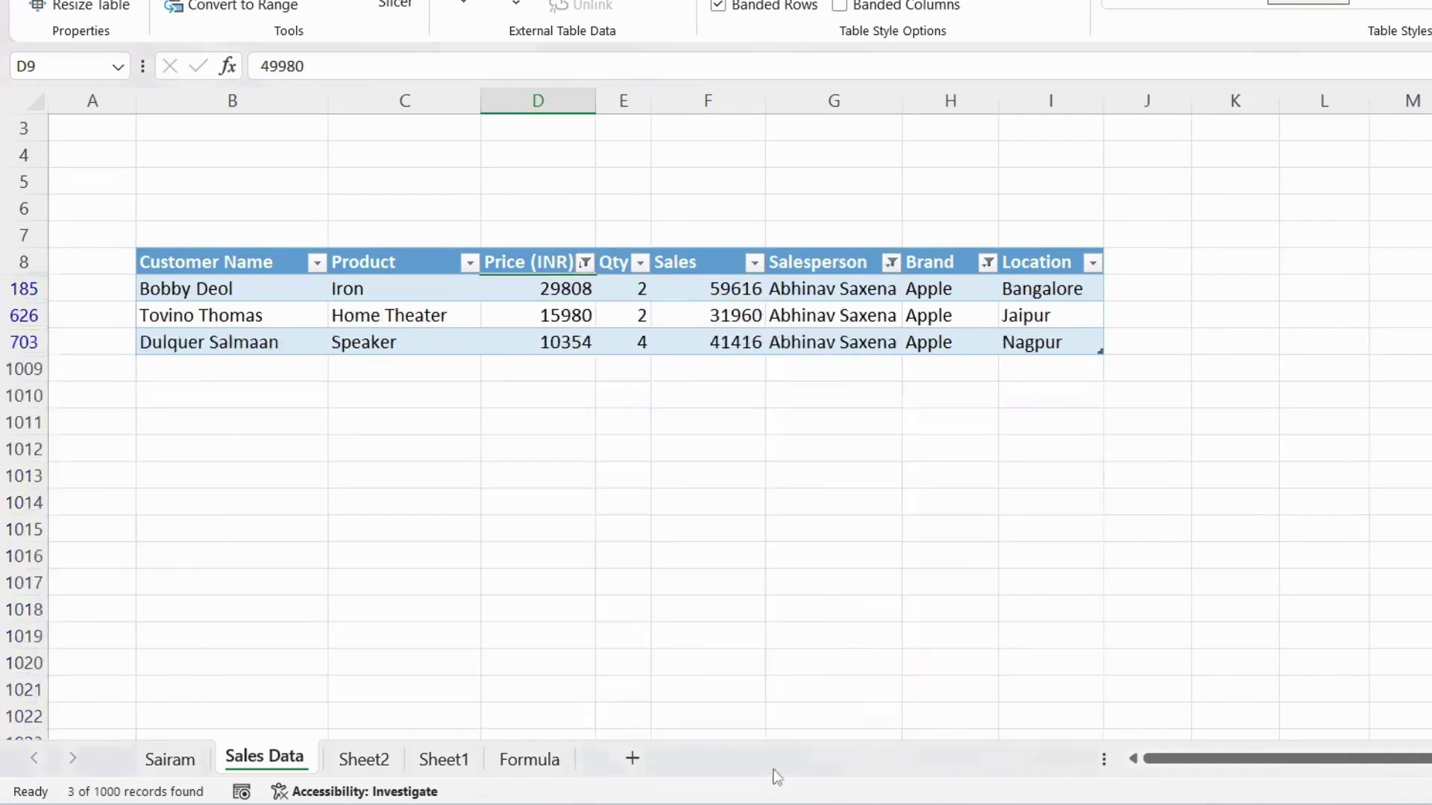
{"action": "left_click_drag", "start_coordinate": [223, 292], "coordinate": [1047, 346]}
{"action": "left_click", "coordinate": [537, 314]}
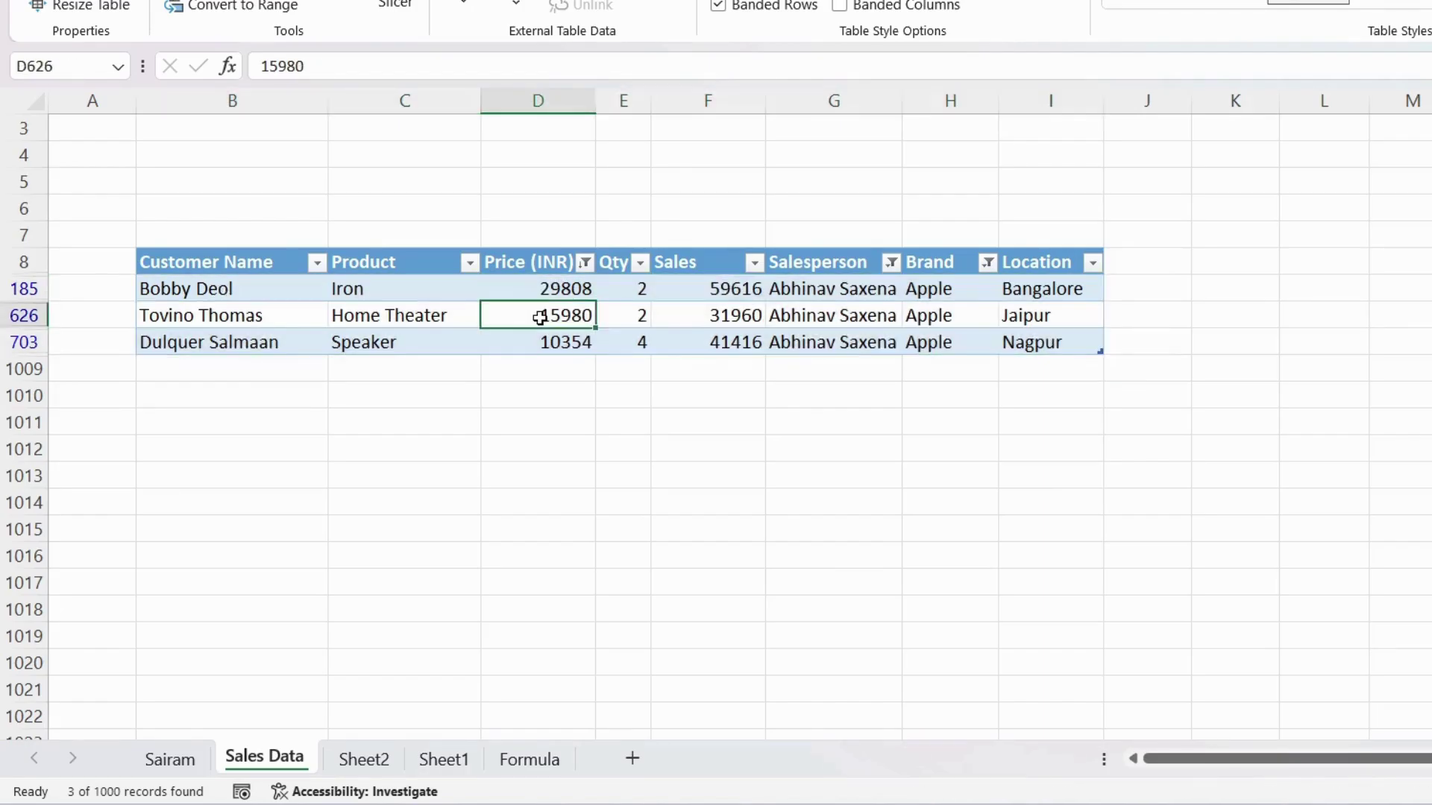
{"action": "left_click", "coordinate": [562, 349]}
Step: Undo the Salesperson filter and the greater-than filter on Price (INR), and return to the start of the table
{"action": "key", "text": "ctrl+z"}
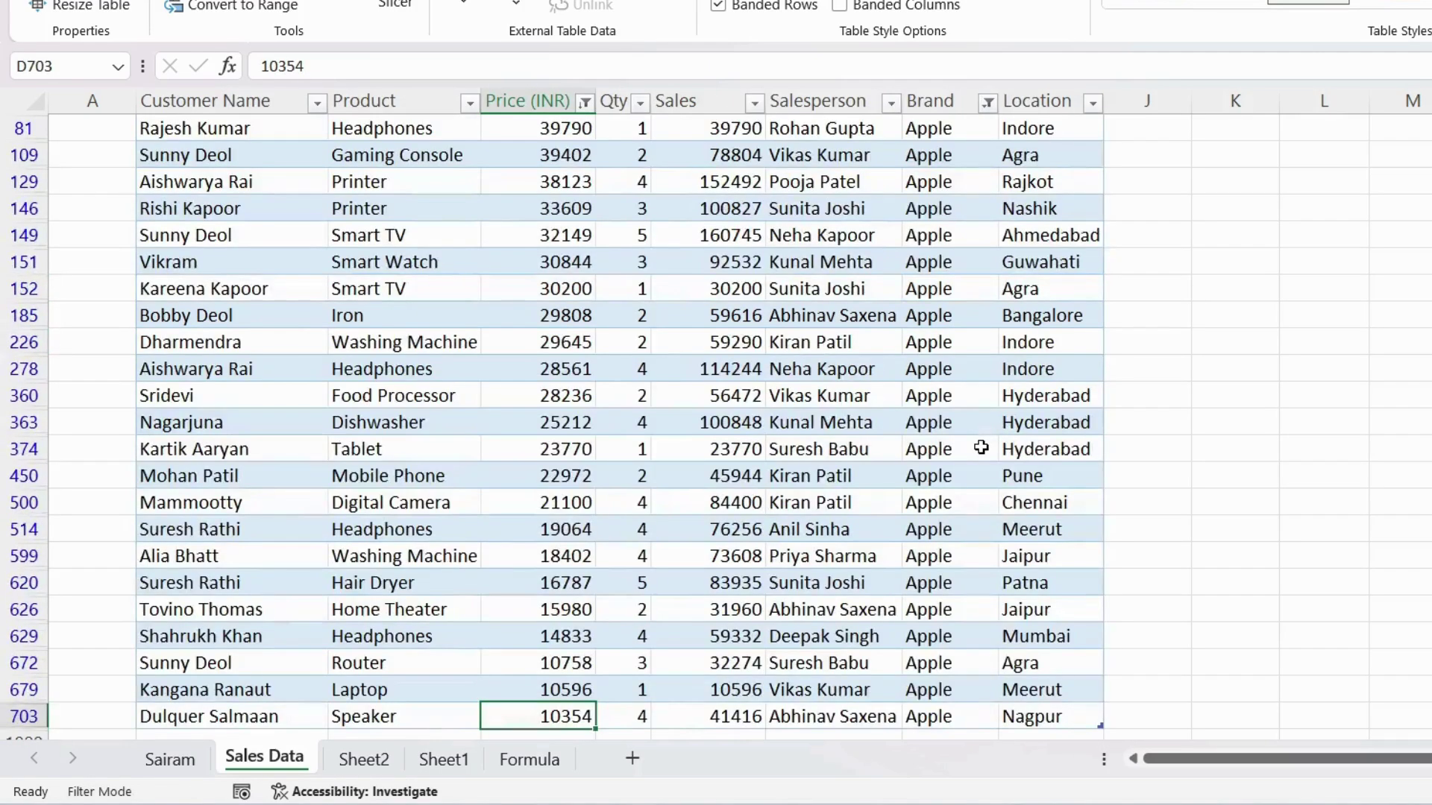
{"action": "key", "text": "ctrl+z"}
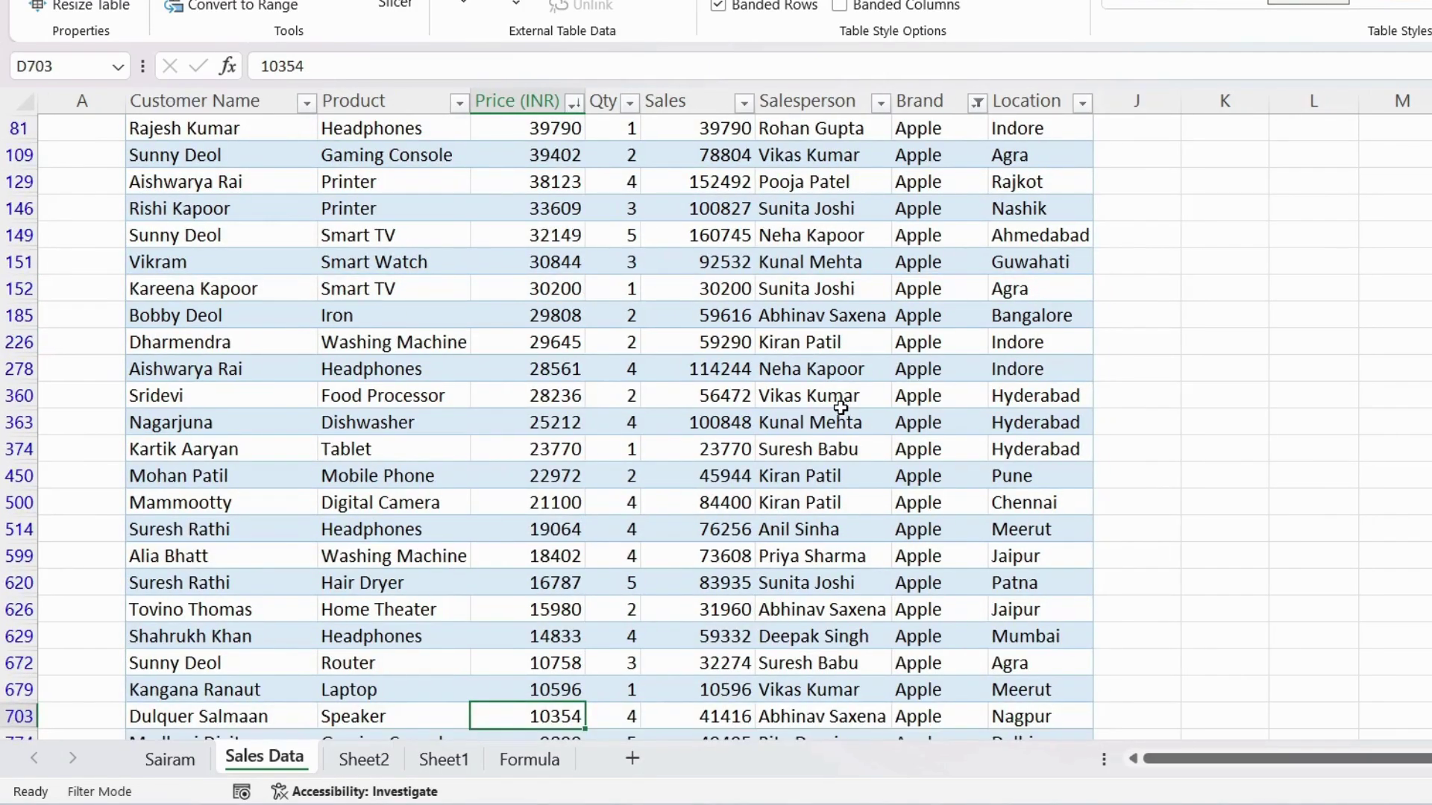
{"action": "scroll", "coordinate": [841, 408], "scroll_direction": "up", "scroll_amount": 5}
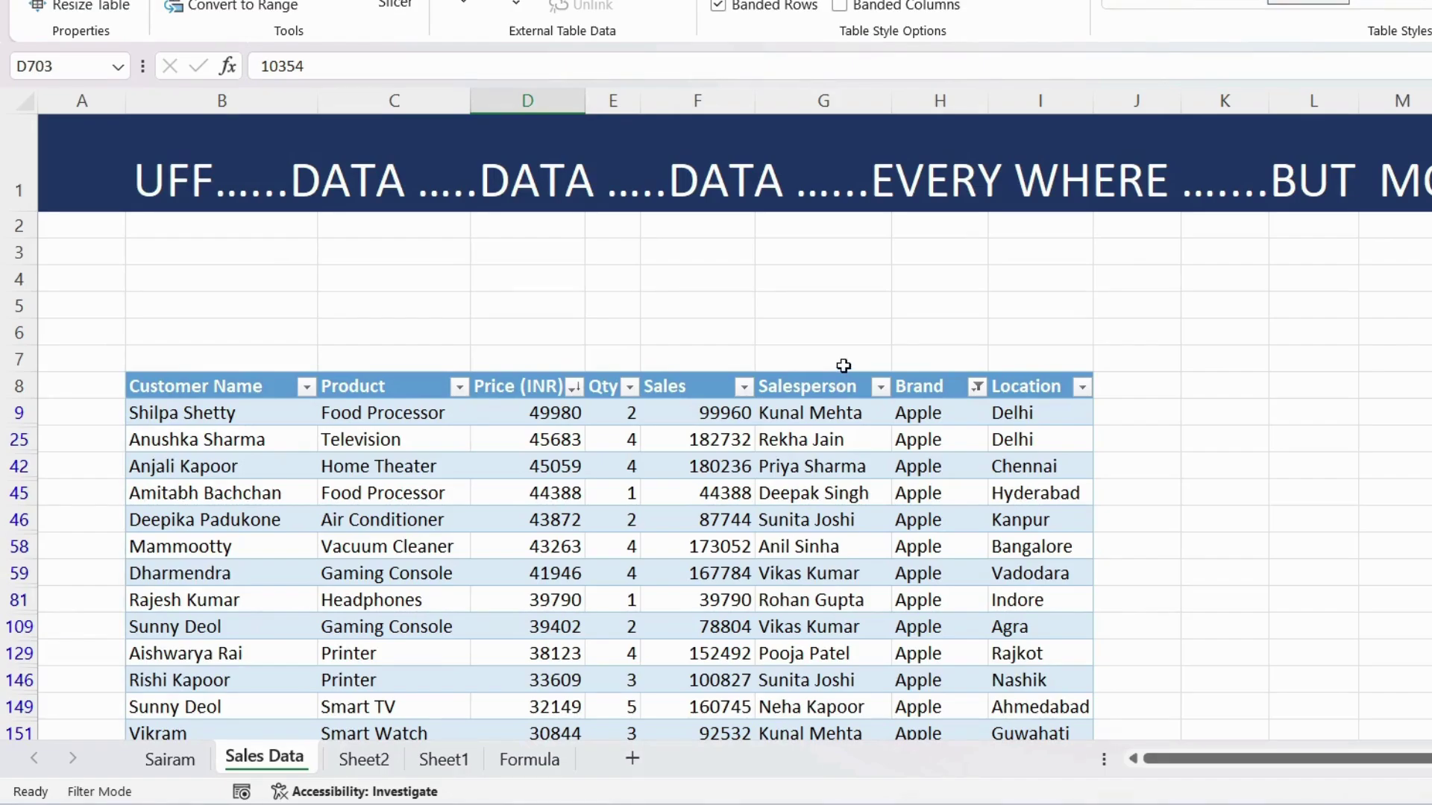
{"action": "left_click", "coordinate": [842, 340]}
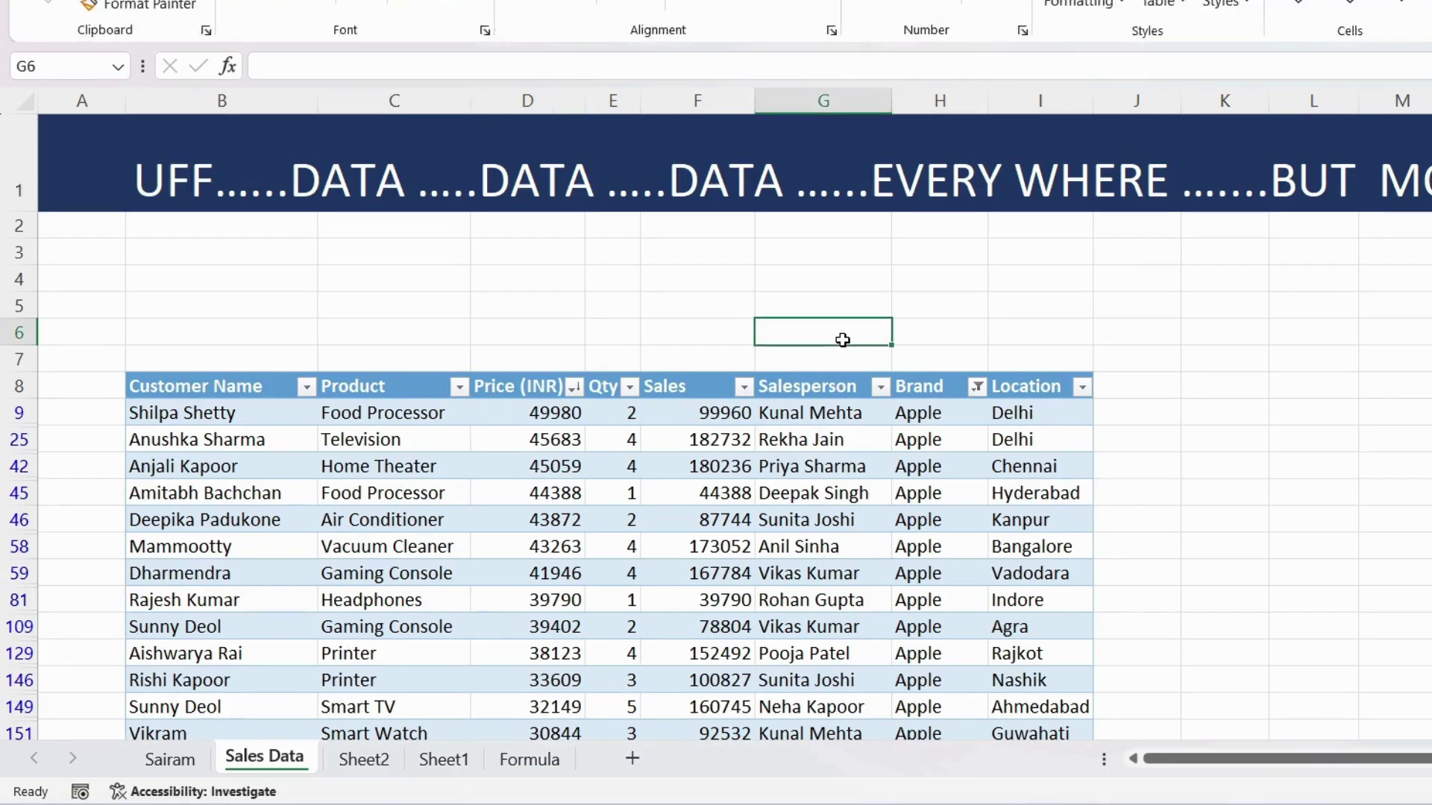
{"action": "scroll", "coordinate": [842, 340], "scroll_direction": "down", "scroll_amount": 2}
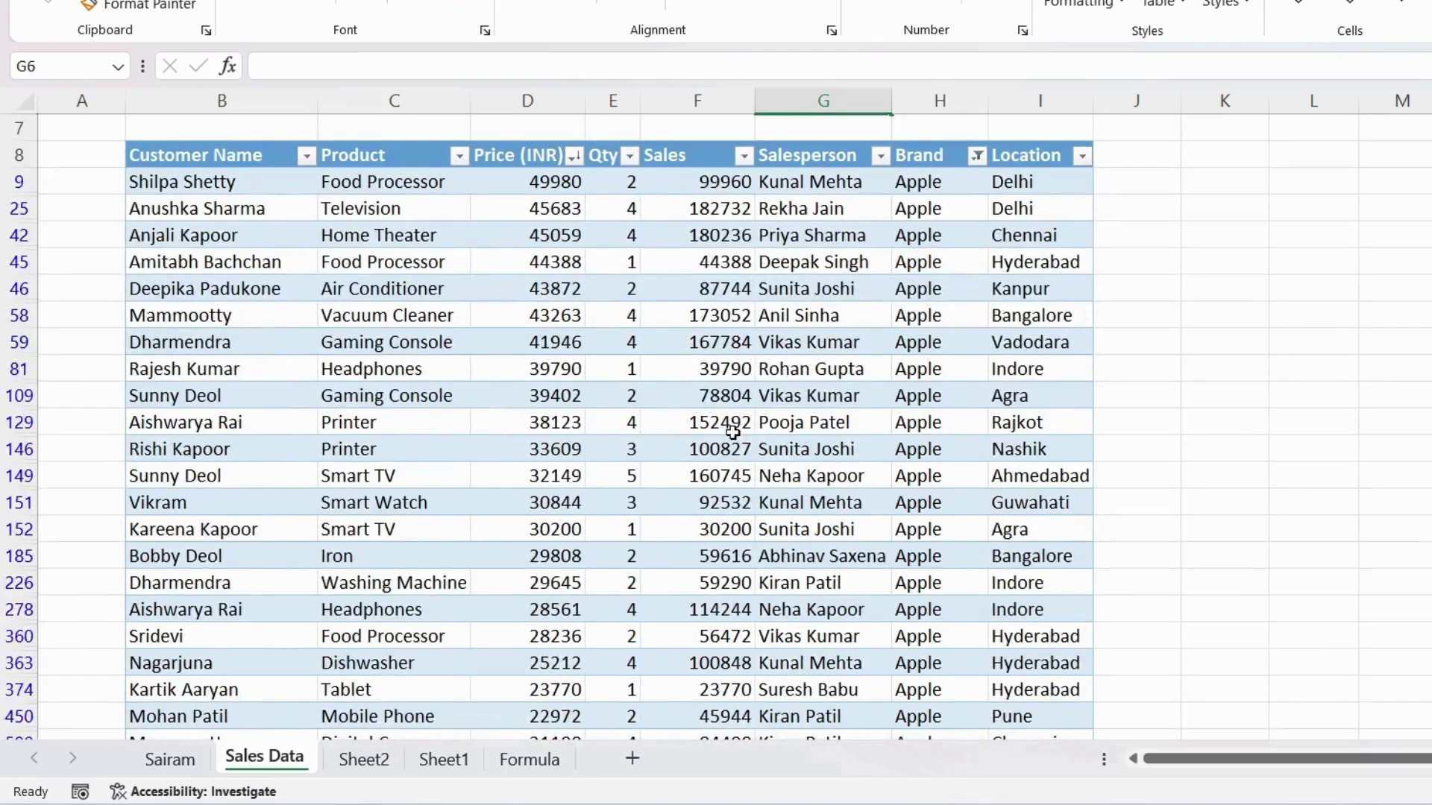
Step: Write the note "ctrl + z" in column L of row 45 beside the table, and erase it
{"action": "left_click", "coordinate": [1292, 263]}
{"action": "type", "text": "ctrl +"}
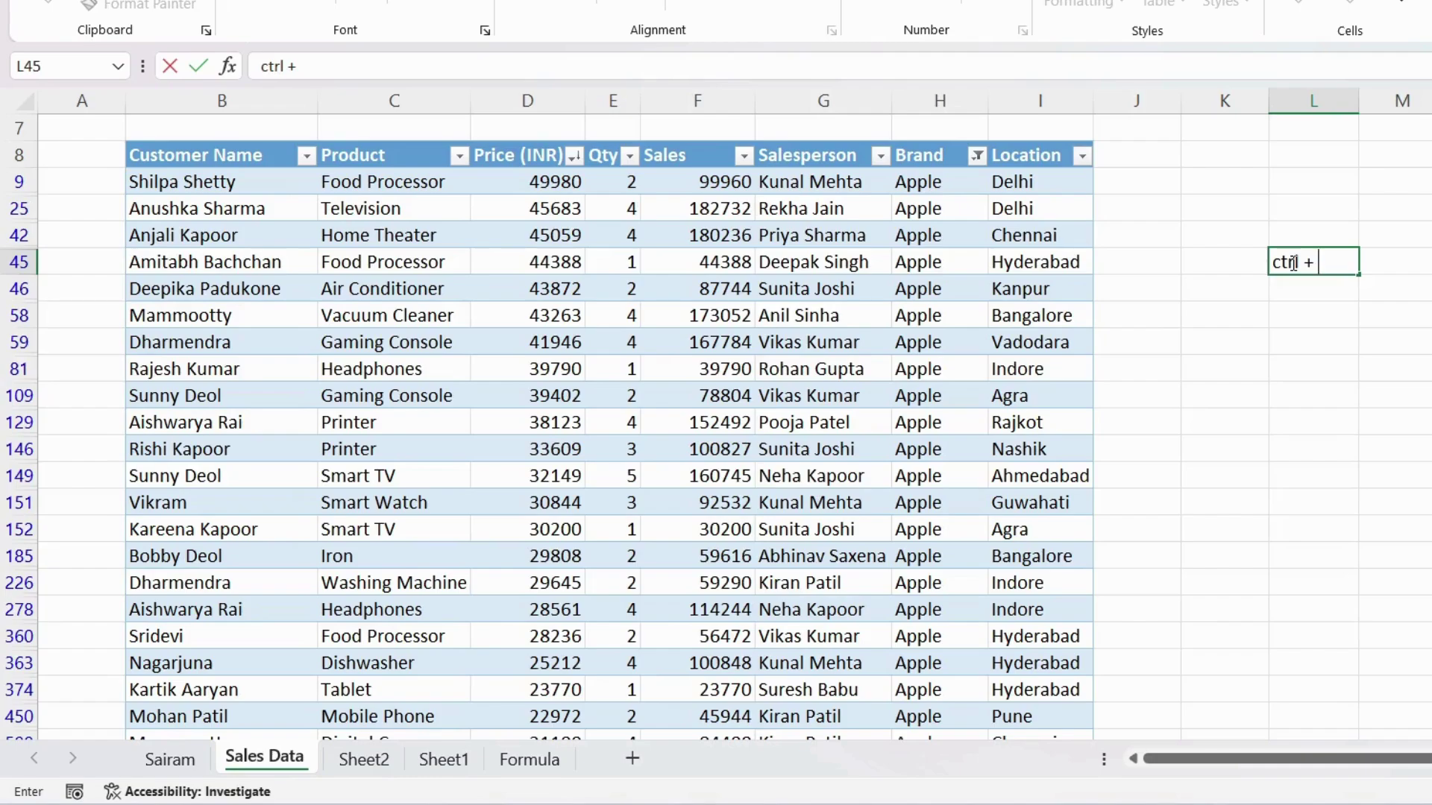
{"action": "type", "text": " z"}
{"action": "key", "text": "BackSpace"}
{"action": "key", "text": "BackSpace"}
{"action": "key", "text": "BackSpace"}
{"action": "key", "text": "BackSpace"}
{"action": "key", "text": "BackSpace"}
{"action": "key", "text": "BackSpace"}
{"action": "key", "text": "BackSpace"}
{"action": "key", "text": "BackSpace"}
{"action": "key", "text": "BackSpace"}
{"action": "left_click", "coordinate": [1312, 214]}
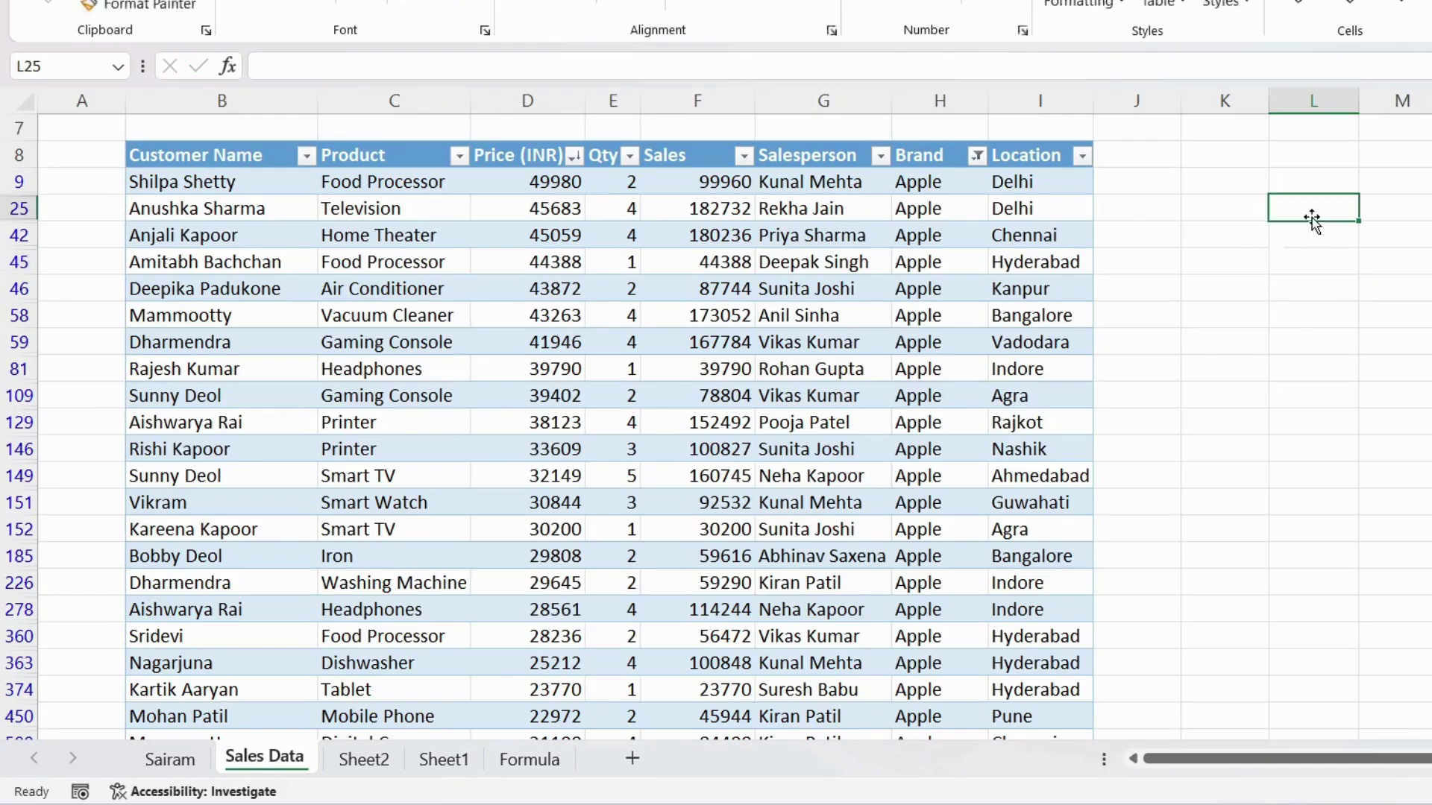
Step: Filter Price (INR) to values equal to 43263 and highlight the matching row
{"action": "left_click", "coordinate": [573, 156]}
{"action": "mouse_move", "coordinate": [394, 401]}
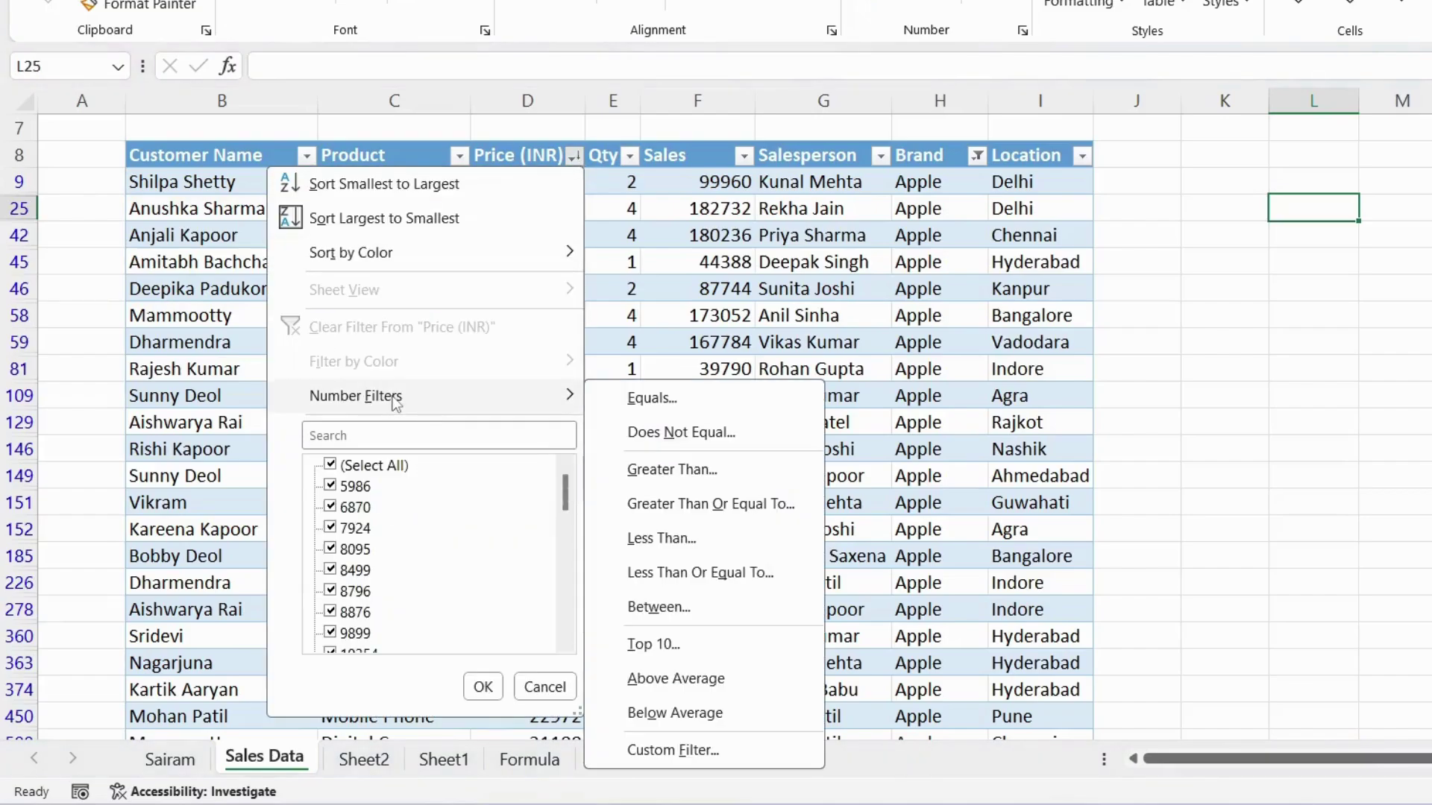
{"action": "left_click", "coordinate": [704, 396]}
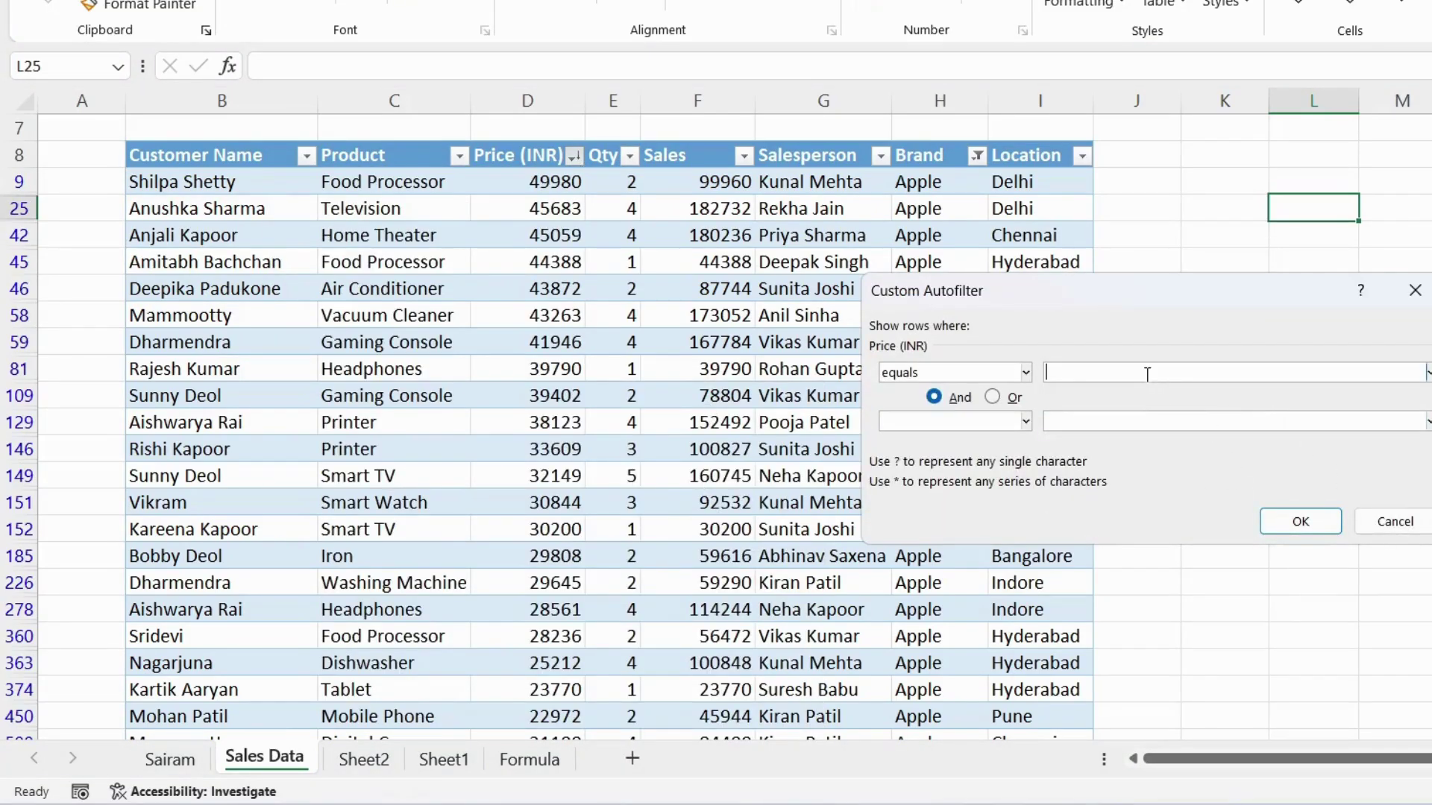
{"action": "type", "text": "43263"}
{"action": "key", "text": "Return"}
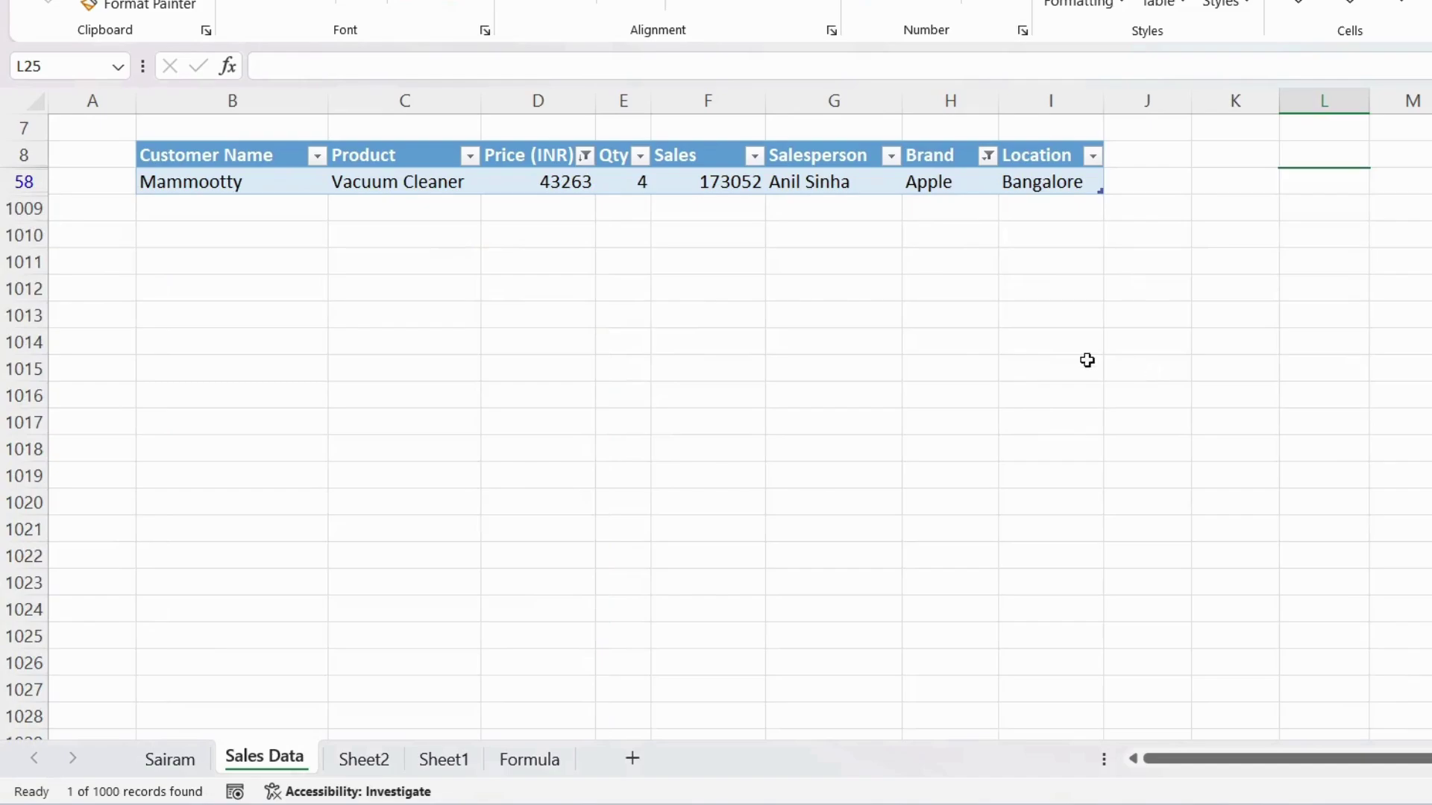
{"action": "left_click_drag", "start_coordinate": [240, 182], "coordinate": [1074, 179]}
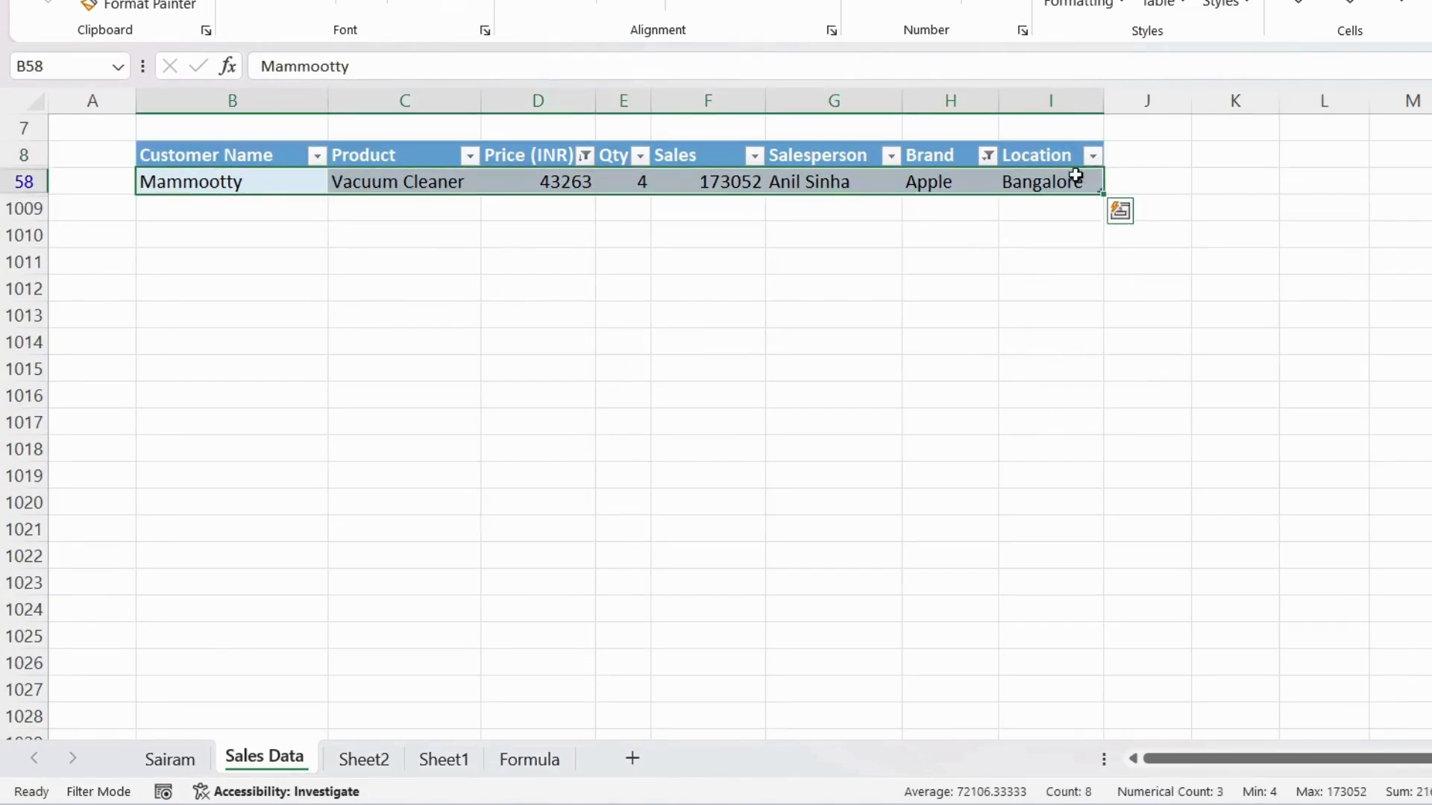
Step: Cancel a newly started Between filter on Price (INR) and remove that column's equals filter
{"action": "left_click", "coordinate": [584, 155]}
{"action": "mouse_move", "coordinate": [451, 396]}
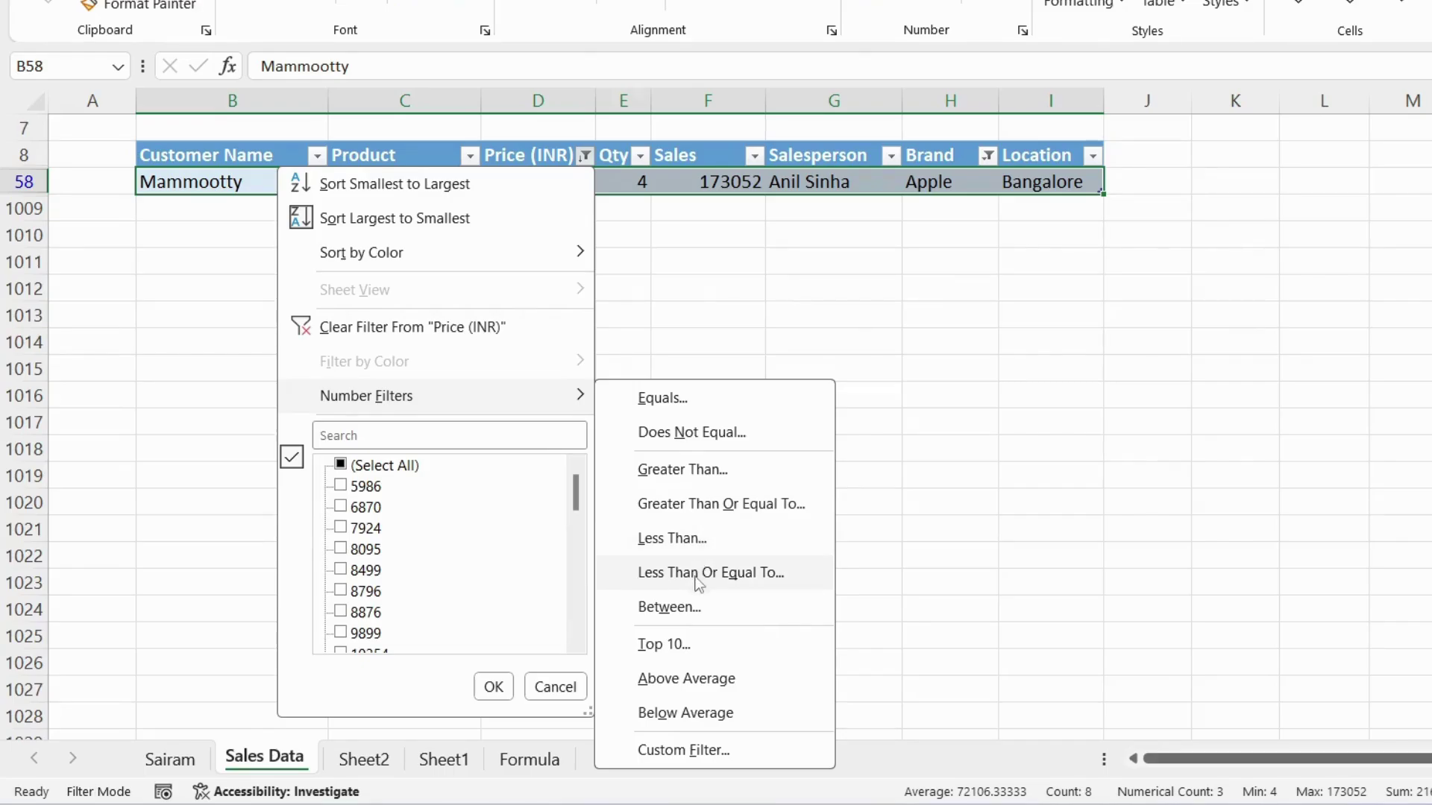
{"action": "left_click", "coordinate": [690, 607]}
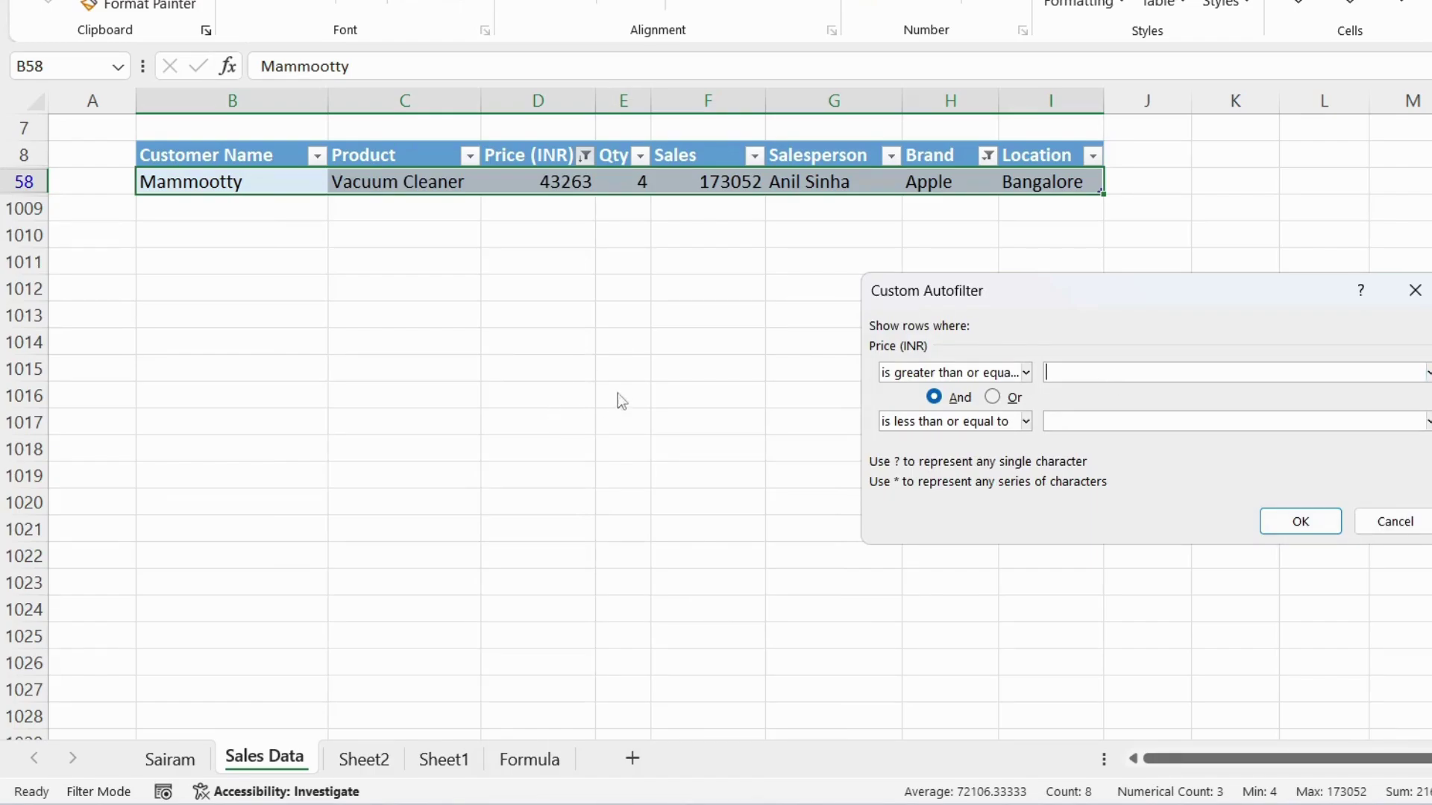
{"action": "left_click", "coordinate": [1415, 290]}
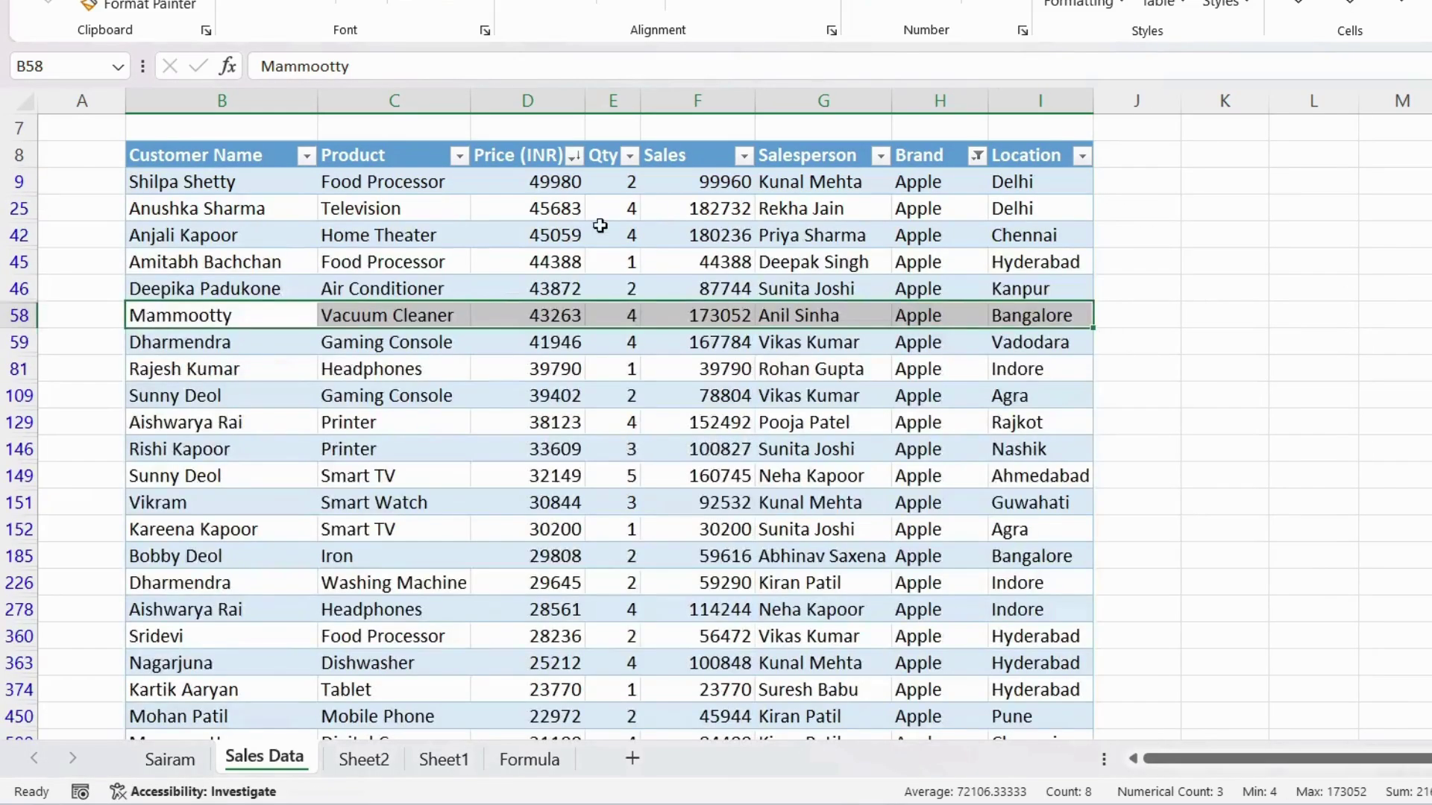
Step: Filter Price (INR) to values between 15000 and 25000, and review the matching rows and their prices
{"action": "left_click", "coordinate": [573, 155]}
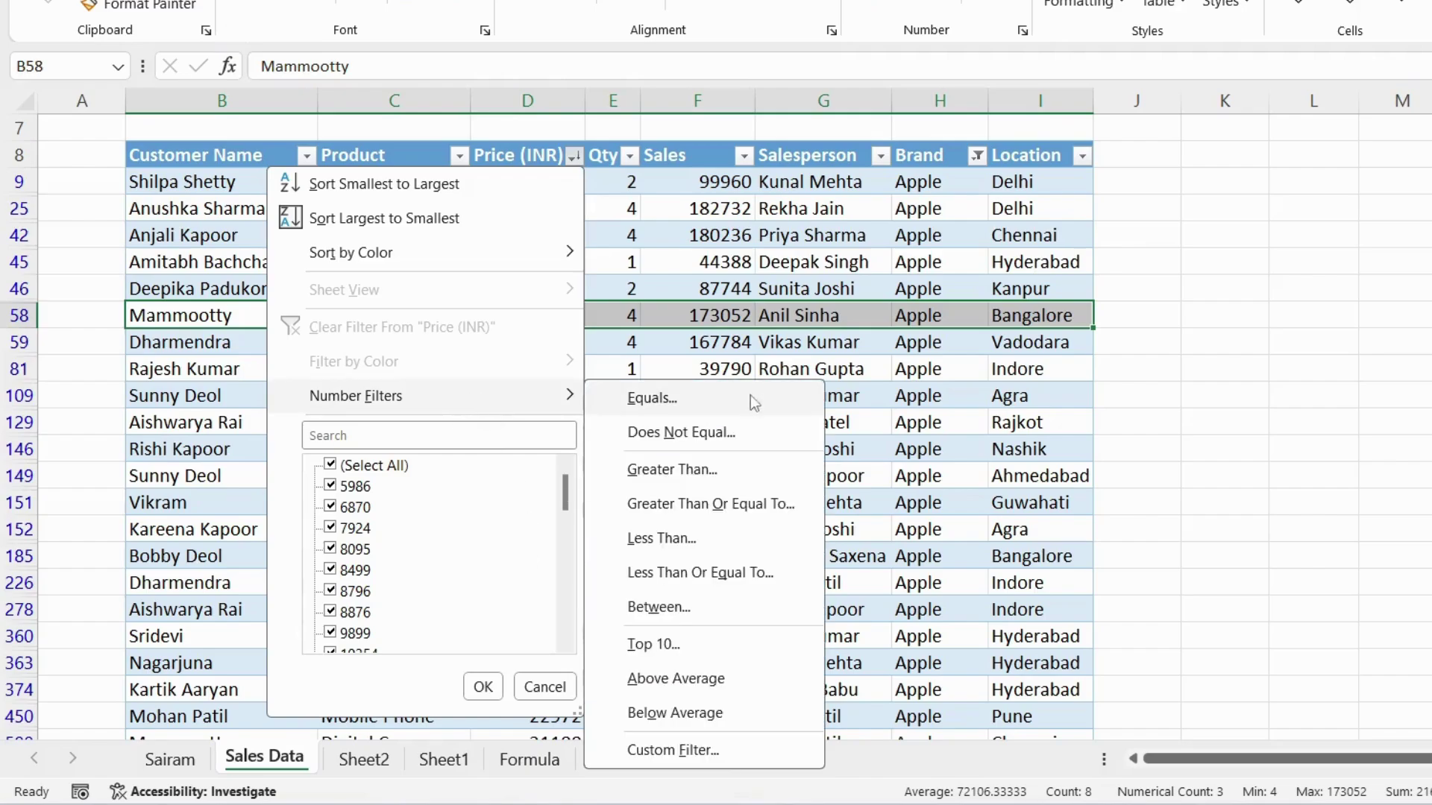
{"action": "left_click", "coordinate": [707, 607]}
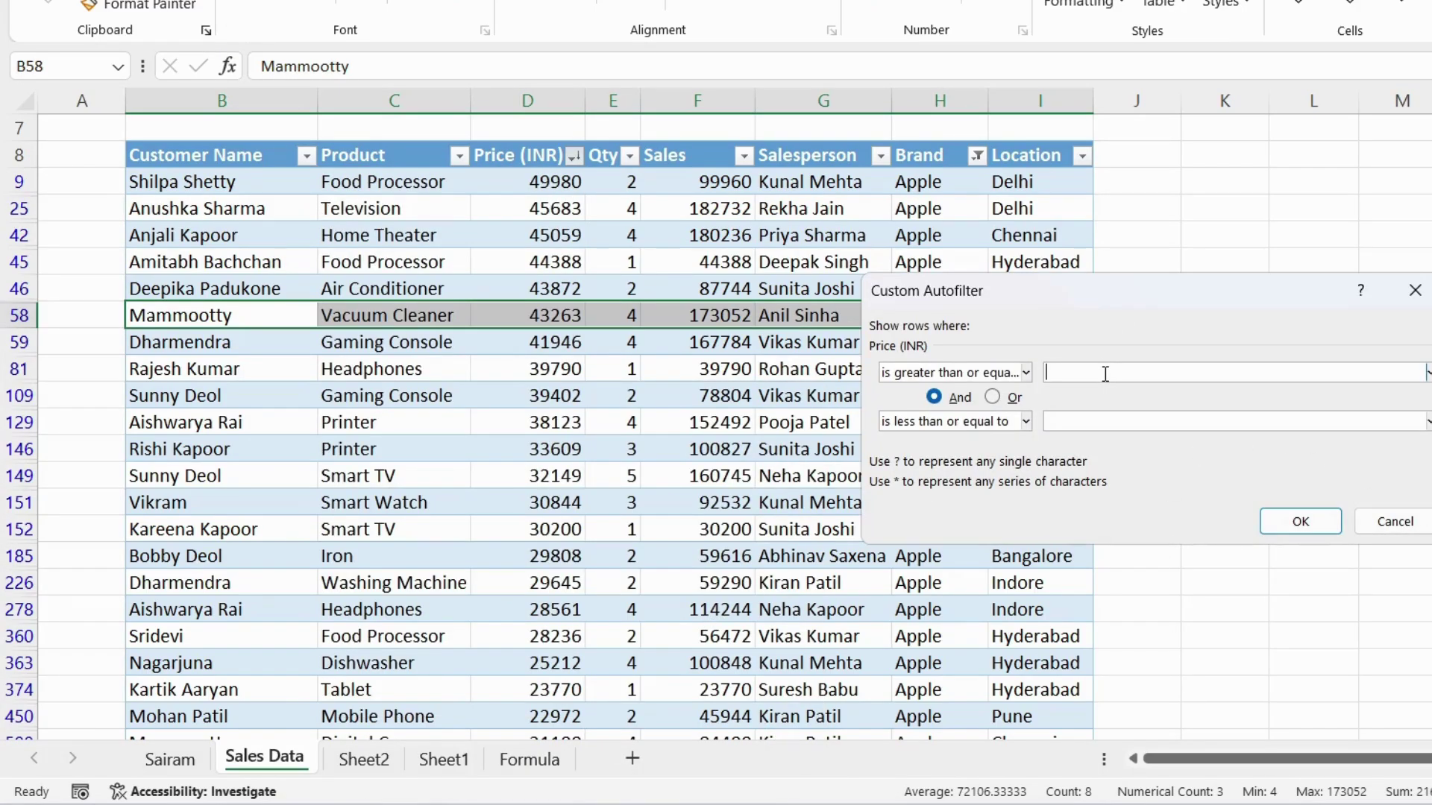
{"action": "type", "text": "15000"}
{"action": "left_click", "coordinate": [1203, 430]}
{"action": "type", "text": "25000"}
{"action": "left_click", "coordinate": [1304, 522]}
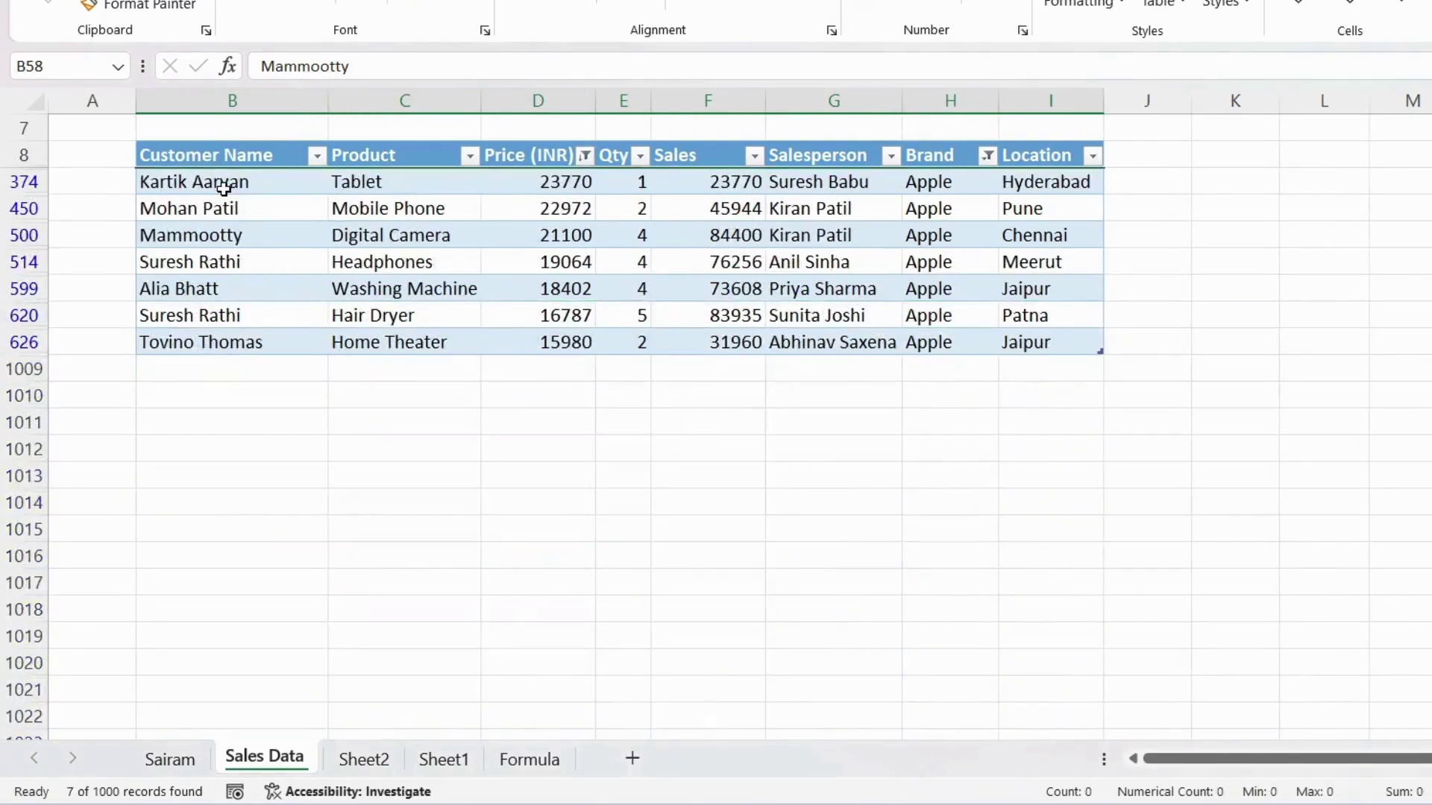
{"action": "left_click_drag", "start_coordinate": [233, 182], "coordinate": [1055, 353]}
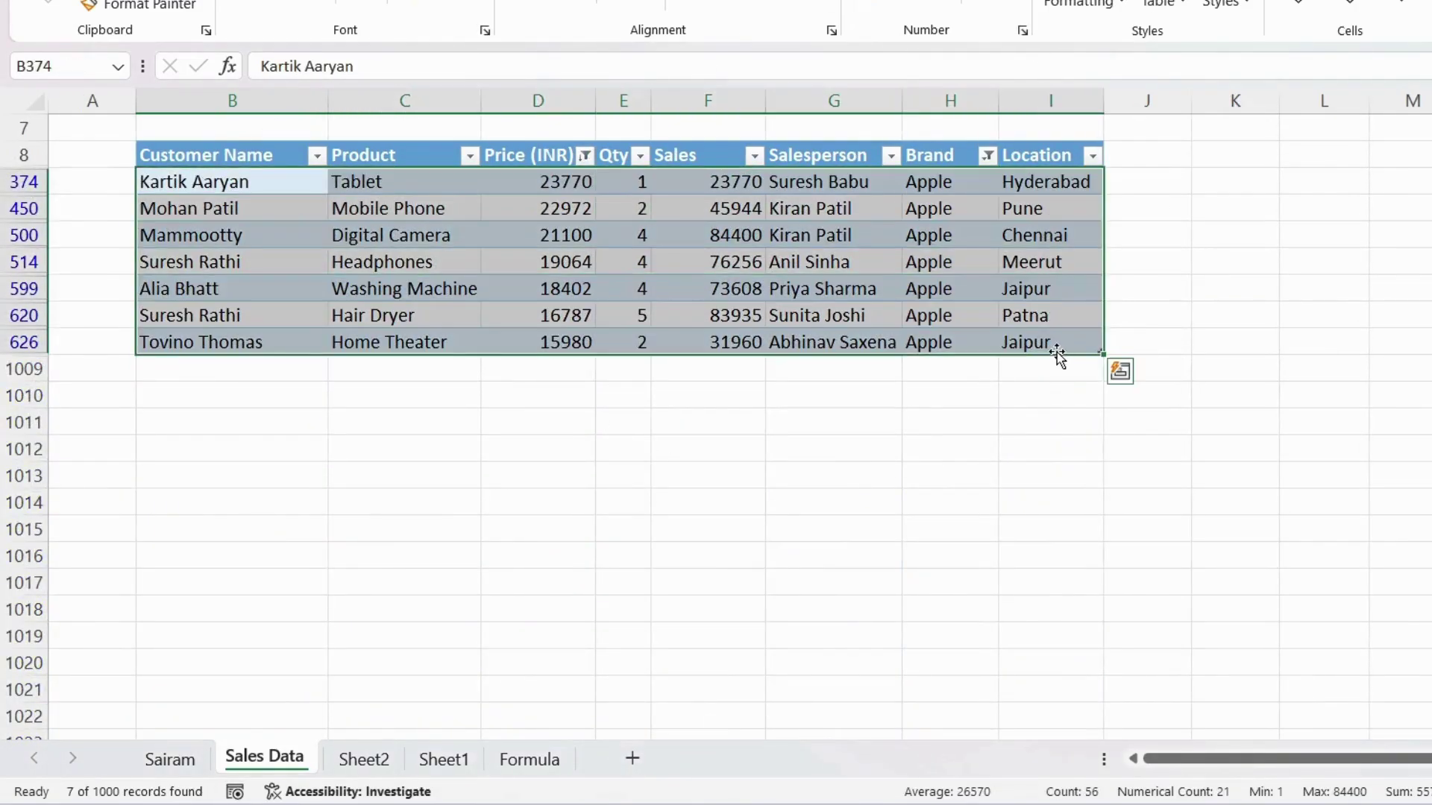
{"action": "left_click", "coordinate": [544, 182]}
{"action": "left_click_drag", "start_coordinate": [542, 235], "coordinate": [546, 338]}
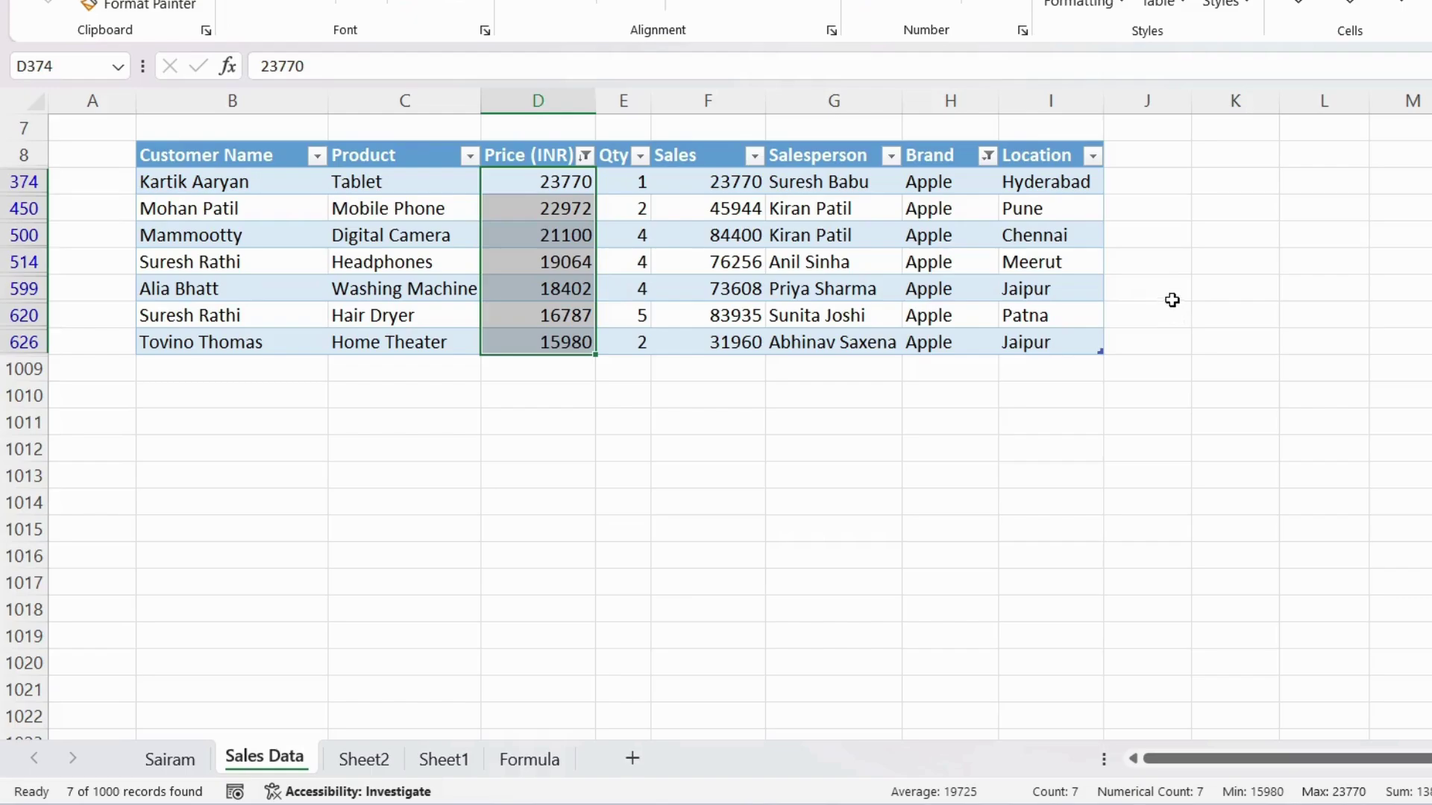
Step: Clear the filter from the Price (INR) column
{"action": "left_click", "coordinate": [585, 156]}
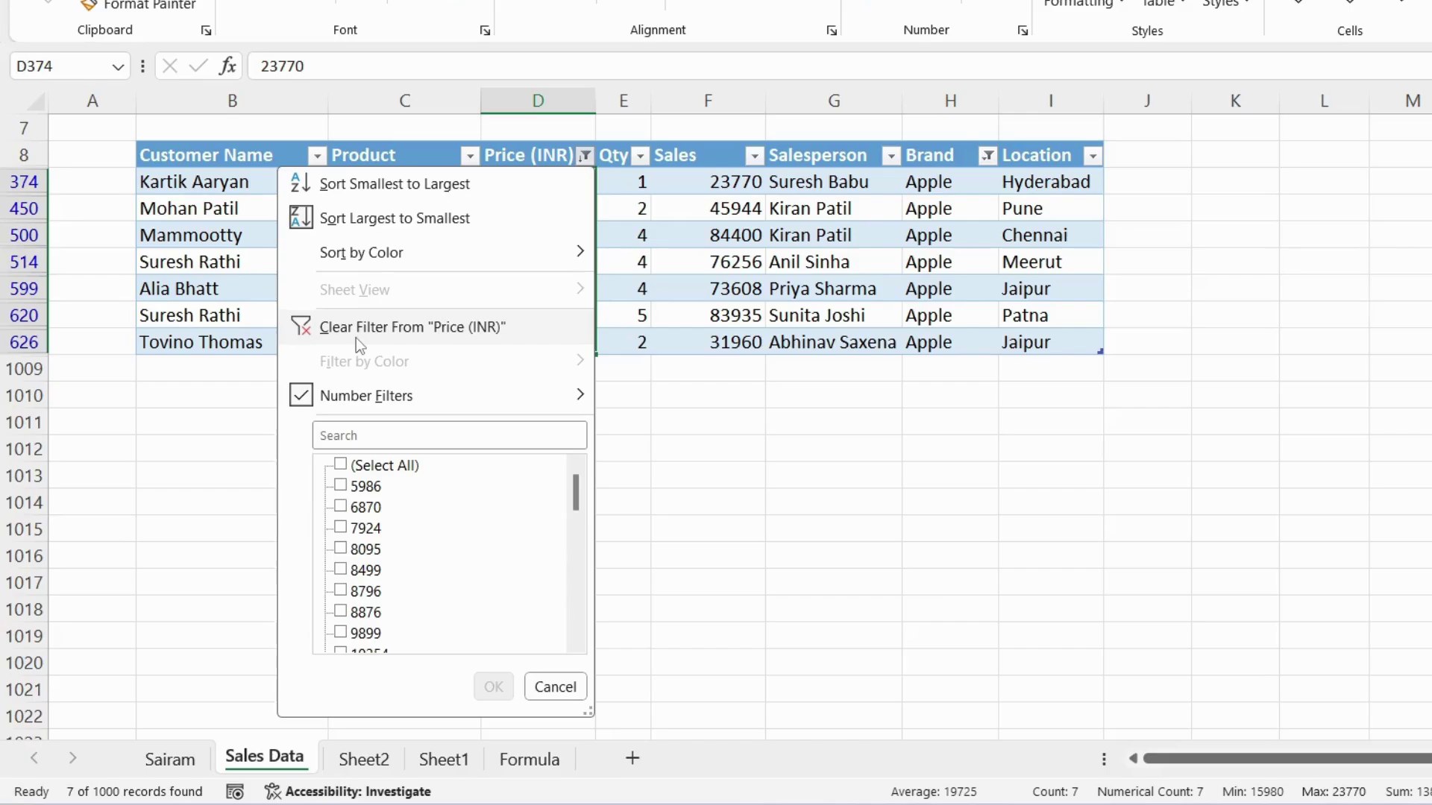
{"action": "left_click", "coordinate": [585, 156]}
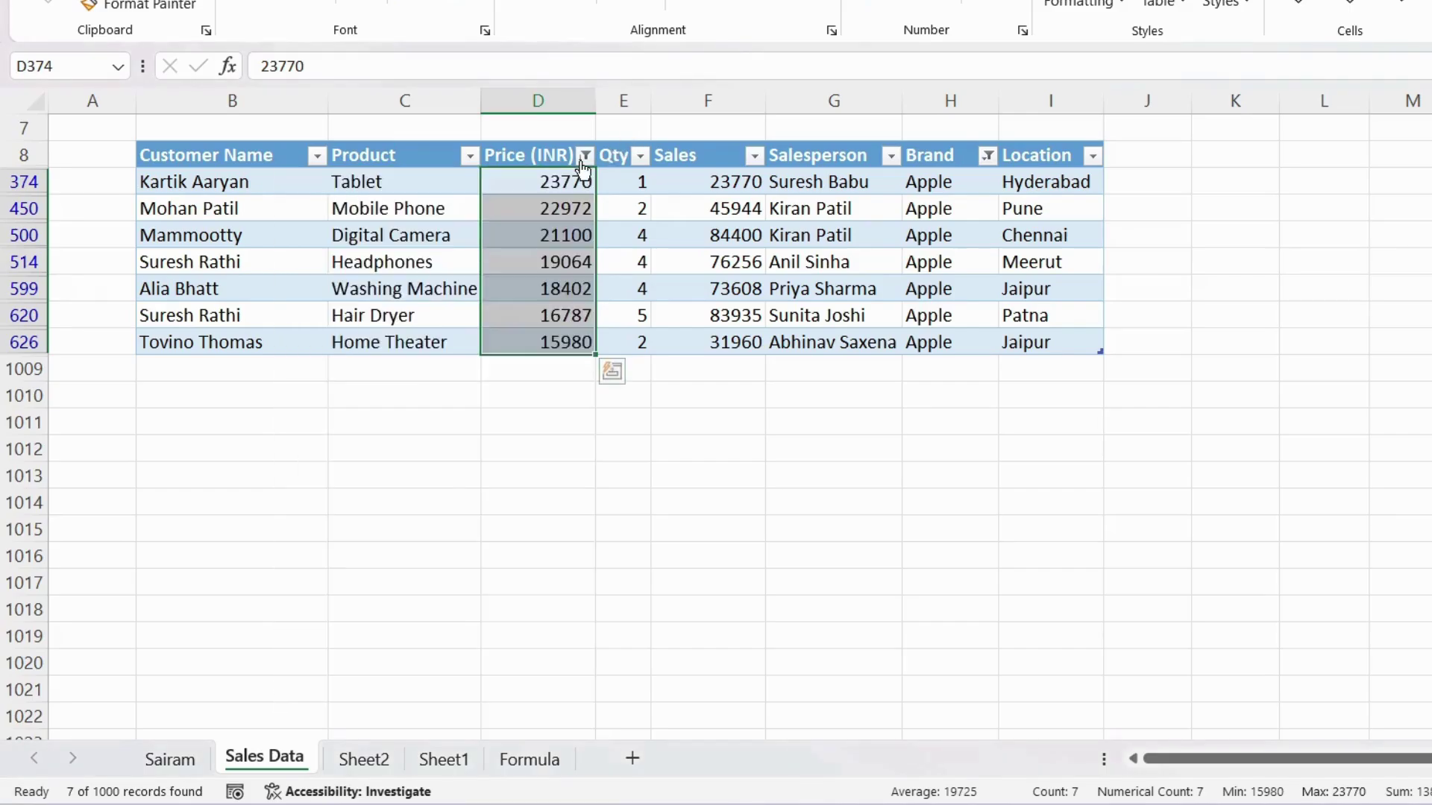
{"action": "left_click", "coordinate": [585, 156]}
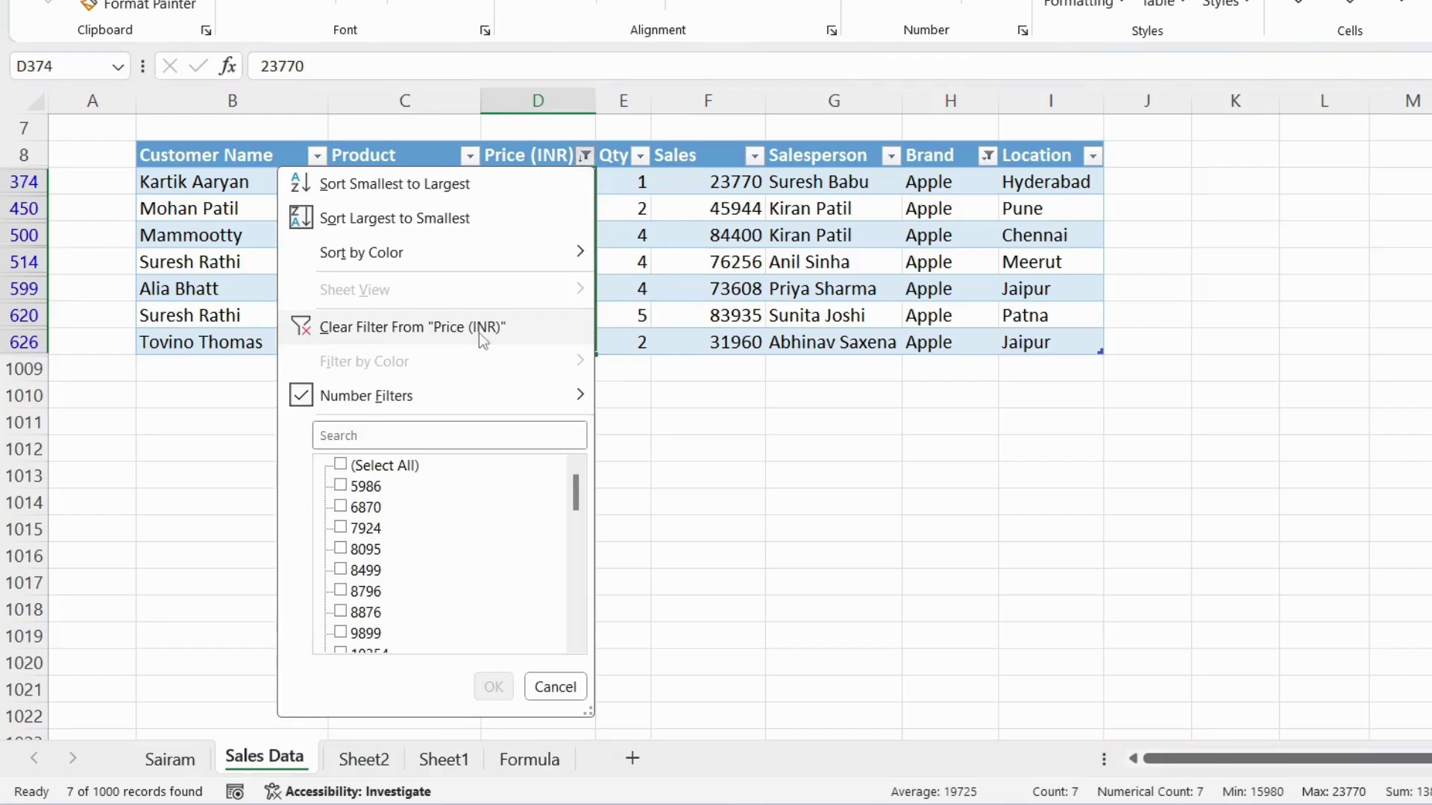
{"action": "left_click", "coordinate": [461, 329]}
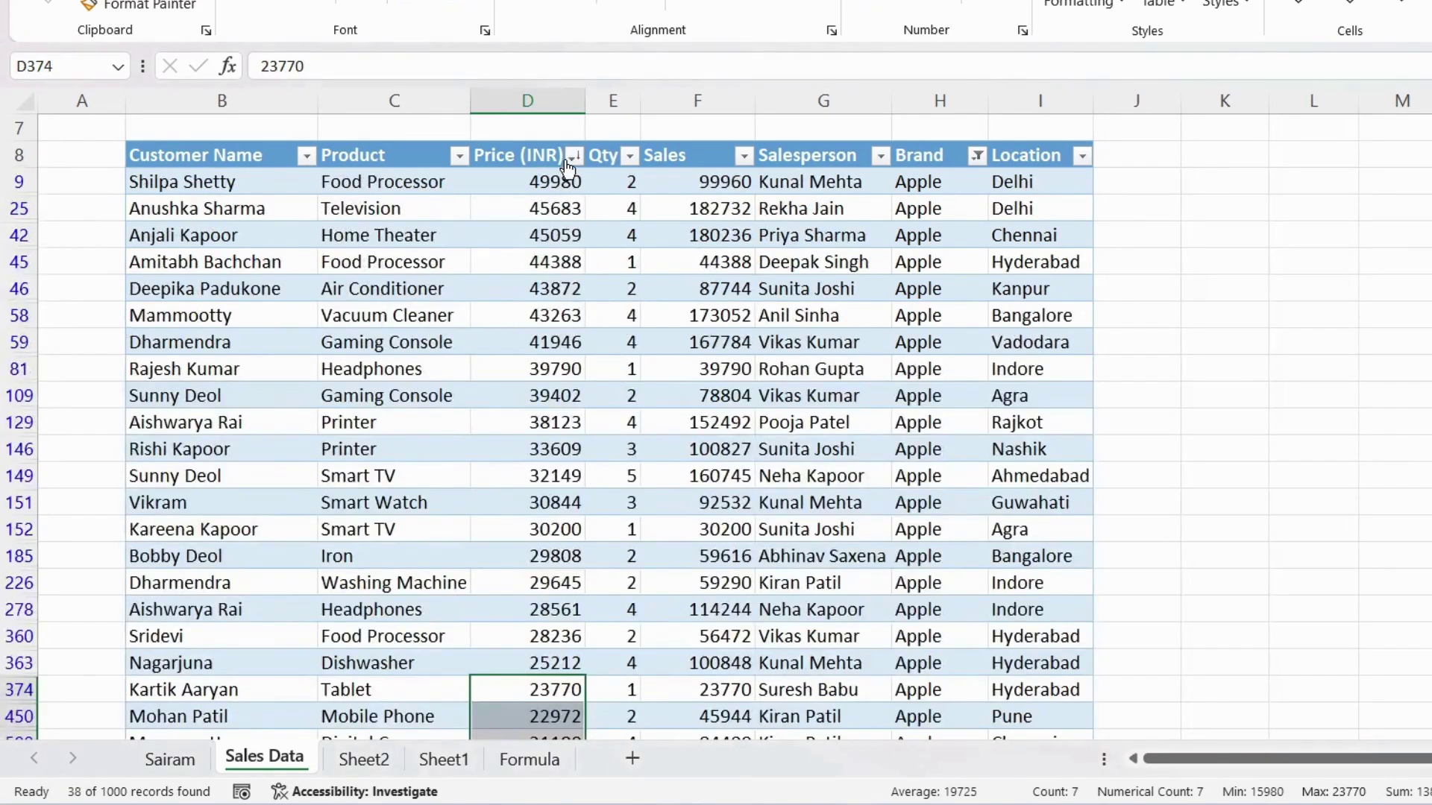
{"action": "left_click", "coordinate": [460, 155]}
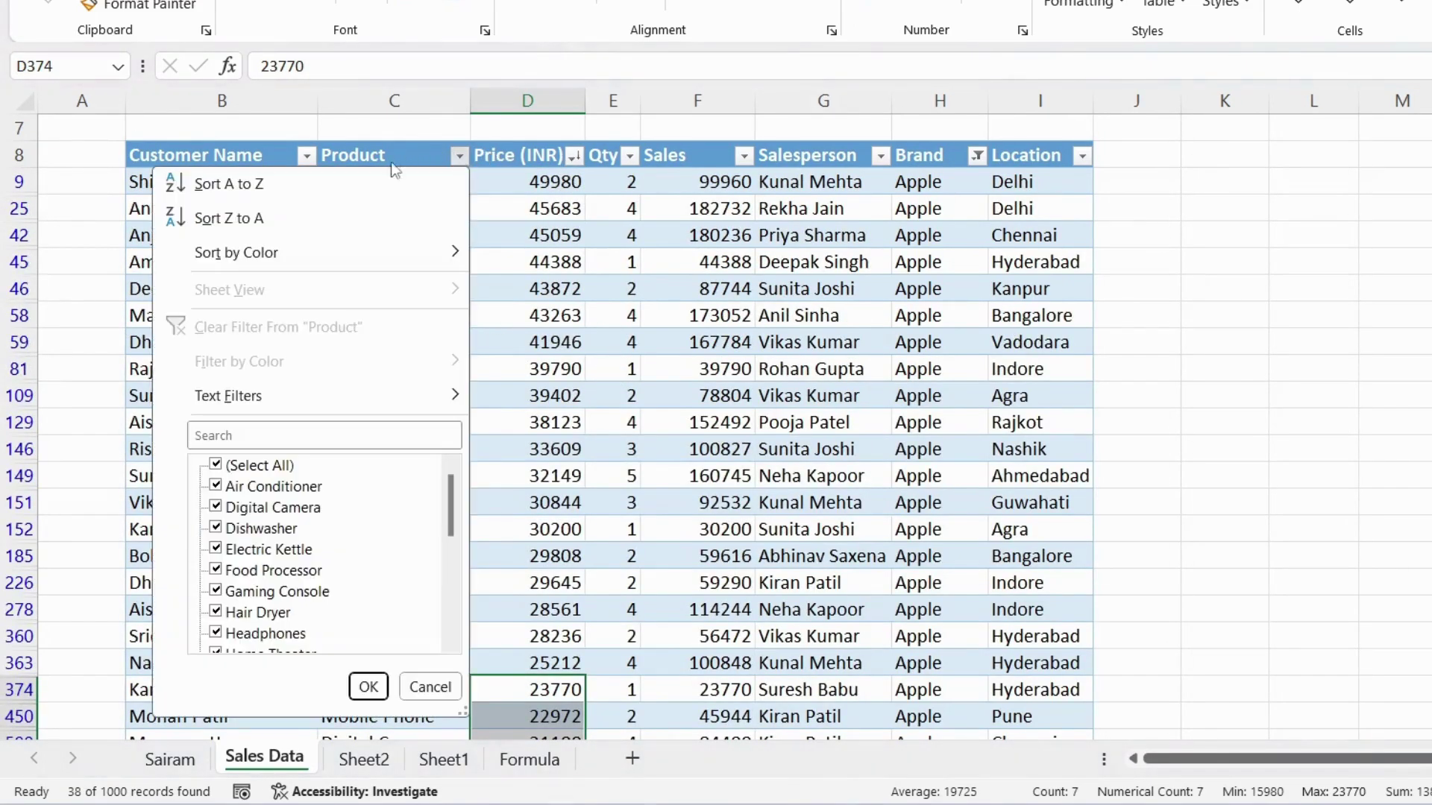
{"action": "left_click", "coordinate": [617, 230]}
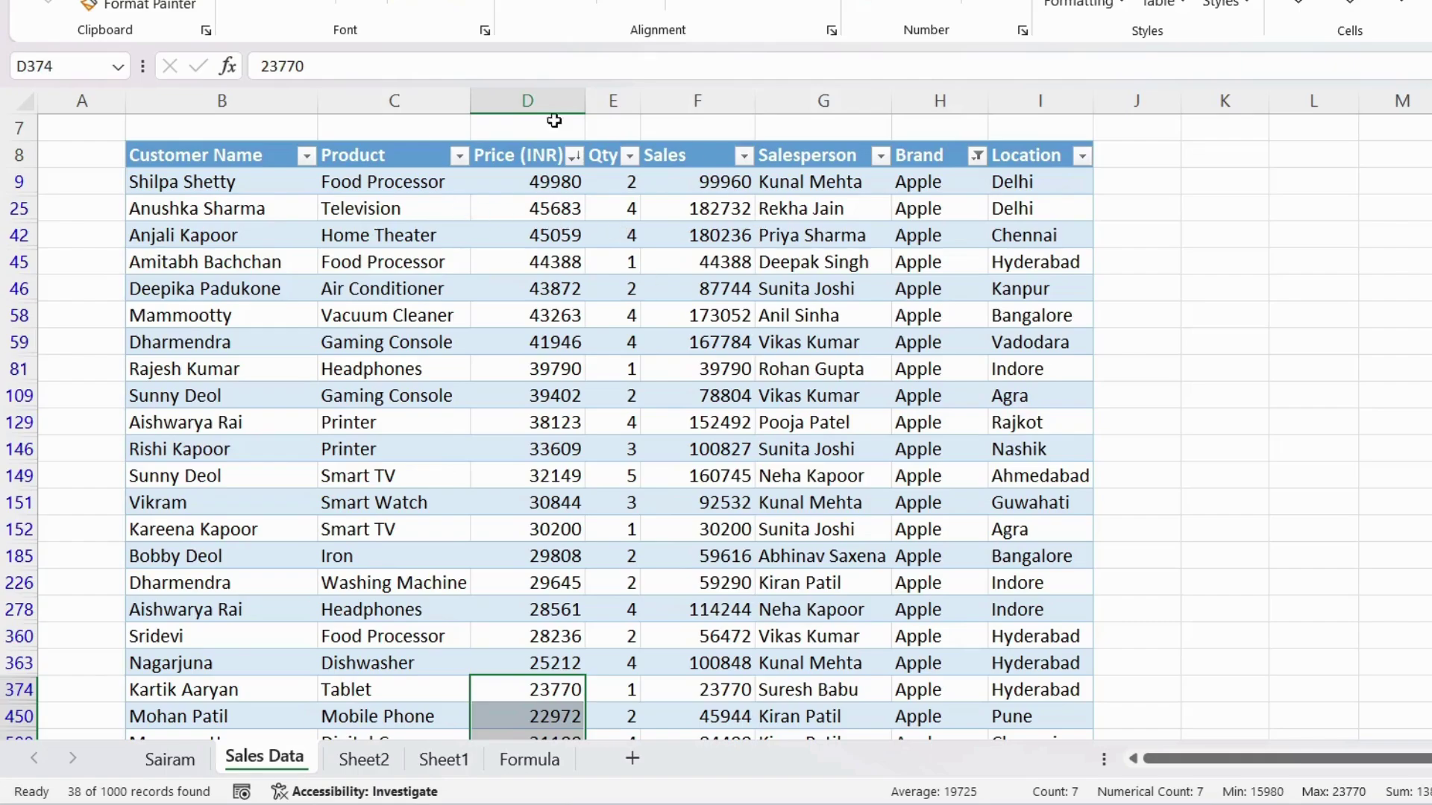
Step: Fill the Television row priced 45683 and the Smart TV row priced 32149 with yellow across all table columns
{"action": "left_click", "coordinate": [225, 209]}
{"action": "left_click_drag", "start_coordinate": [224, 209], "coordinate": [1073, 219]}
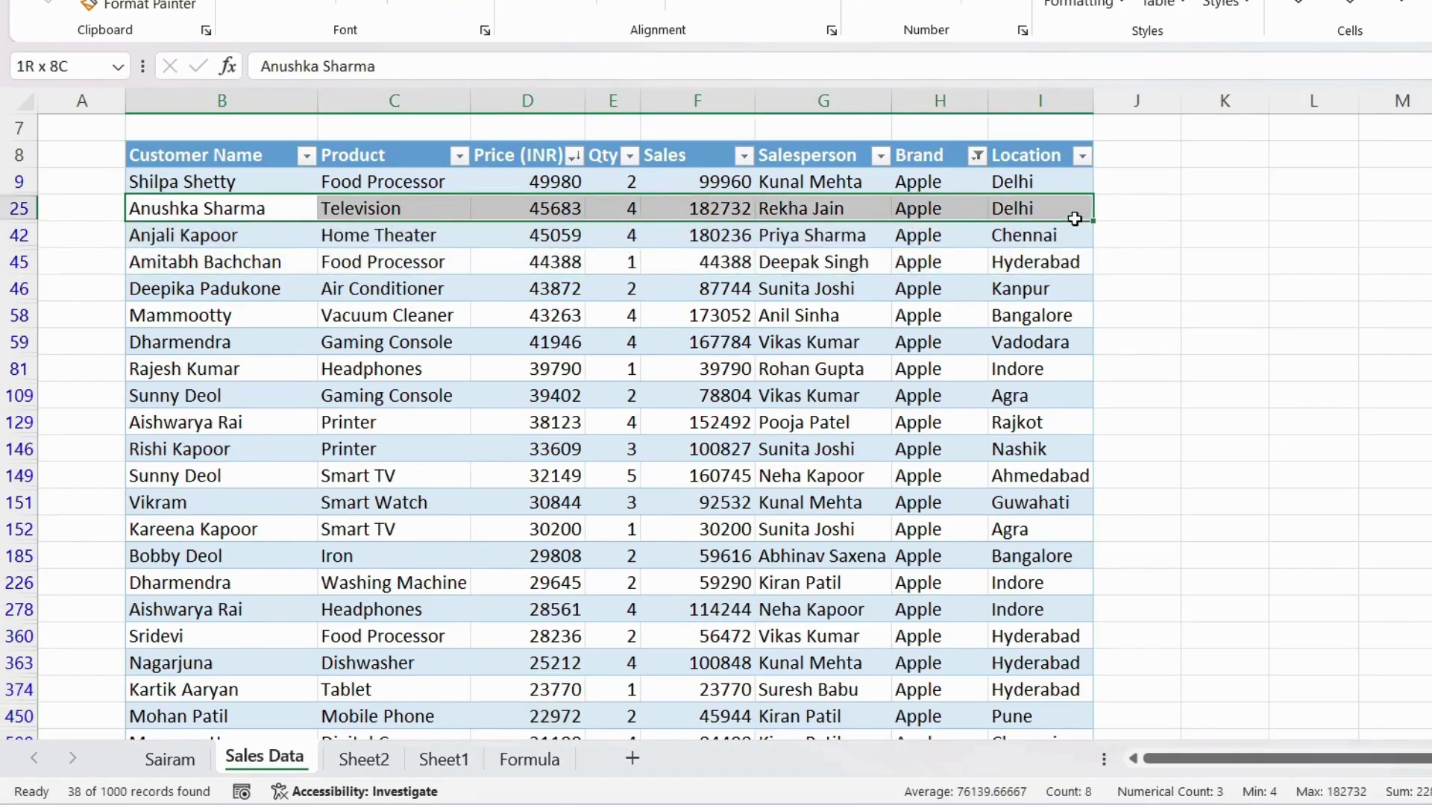
{"action": "left_click", "coordinate": [402, 6]}
{"action": "scroll", "coordinate": [461, 388], "scroll_direction": "down", "scroll_amount": 2}
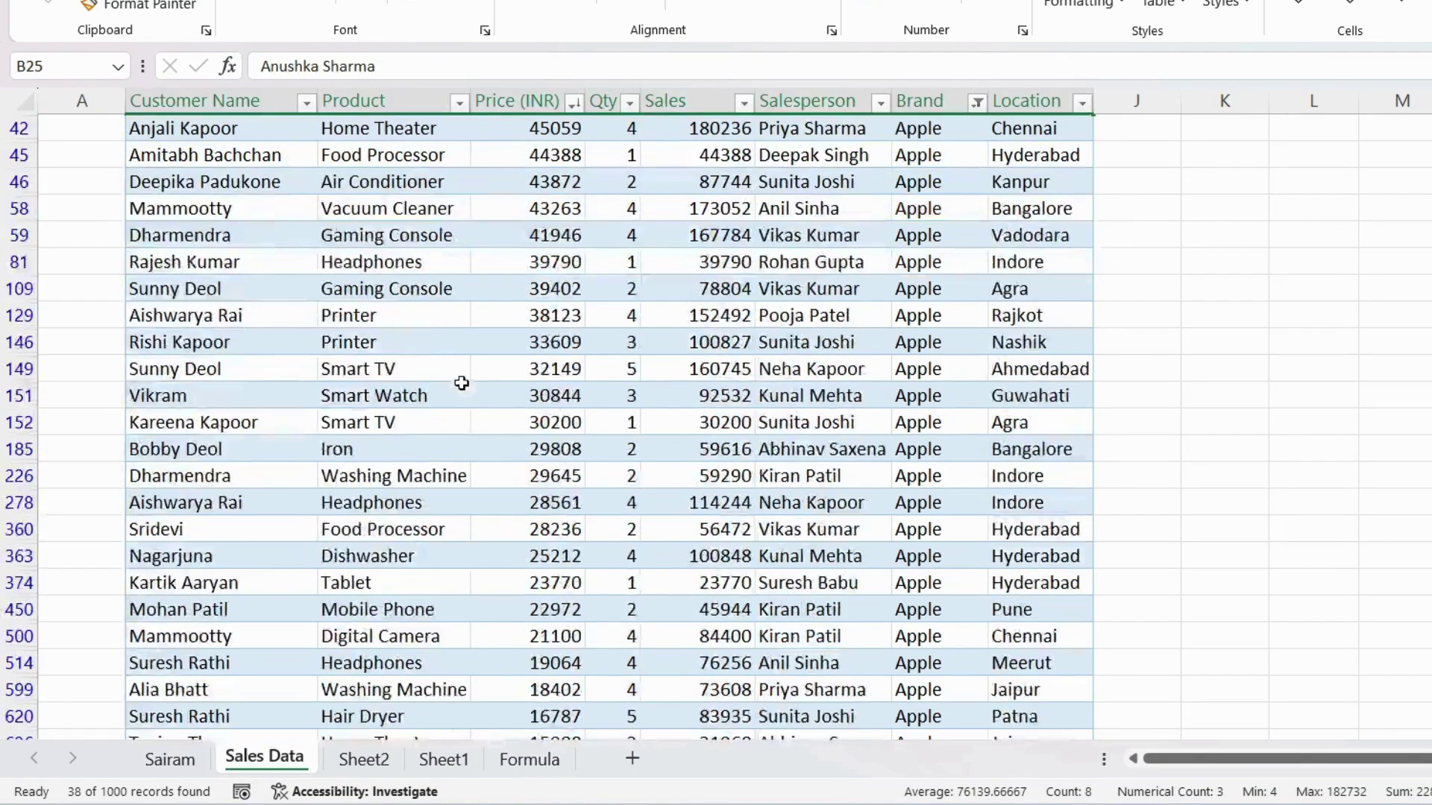
{"action": "left_click", "coordinate": [161, 370]}
{"action": "left_click_drag", "start_coordinate": [161, 370], "coordinate": [1059, 371]}
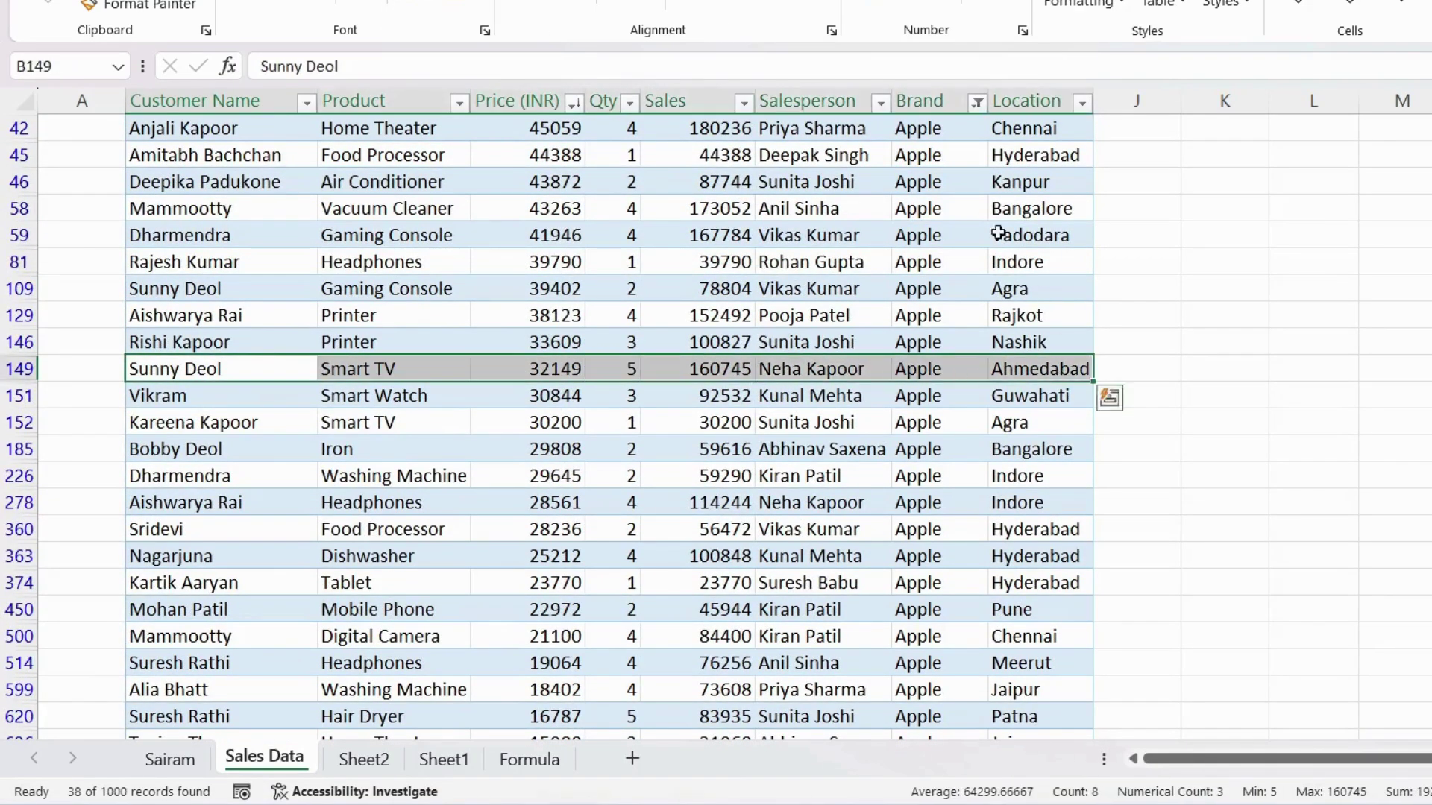
{"action": "left_click", "coordinate": [403, 4]}
{"action": "scroll", "coordinate": [451, 355], "scroll_direction": "up", "scroll_amount": 3}
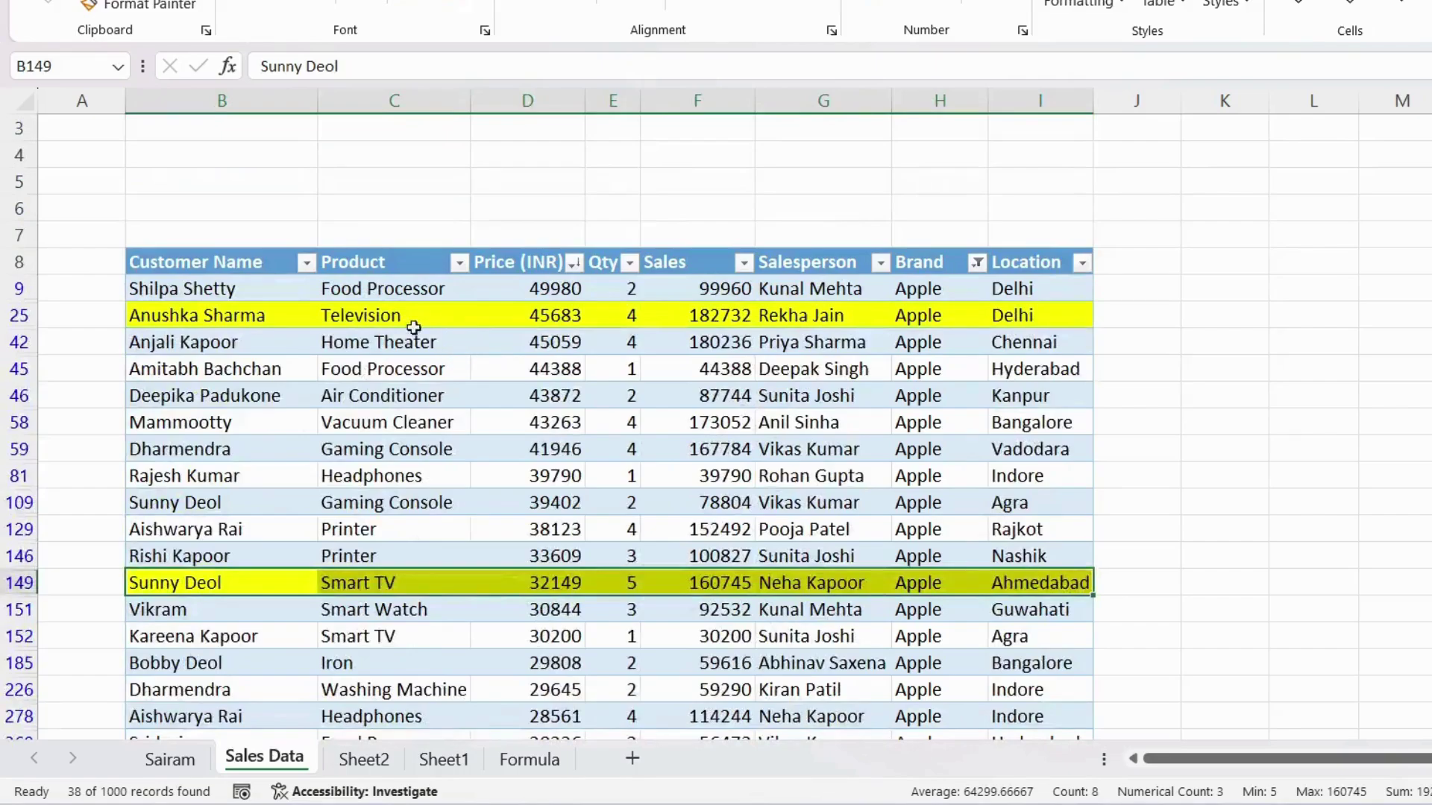
Step: Filter the Customer Name column by yellow cell color
{"action": "left_click", "coordinate": [305, 262]}
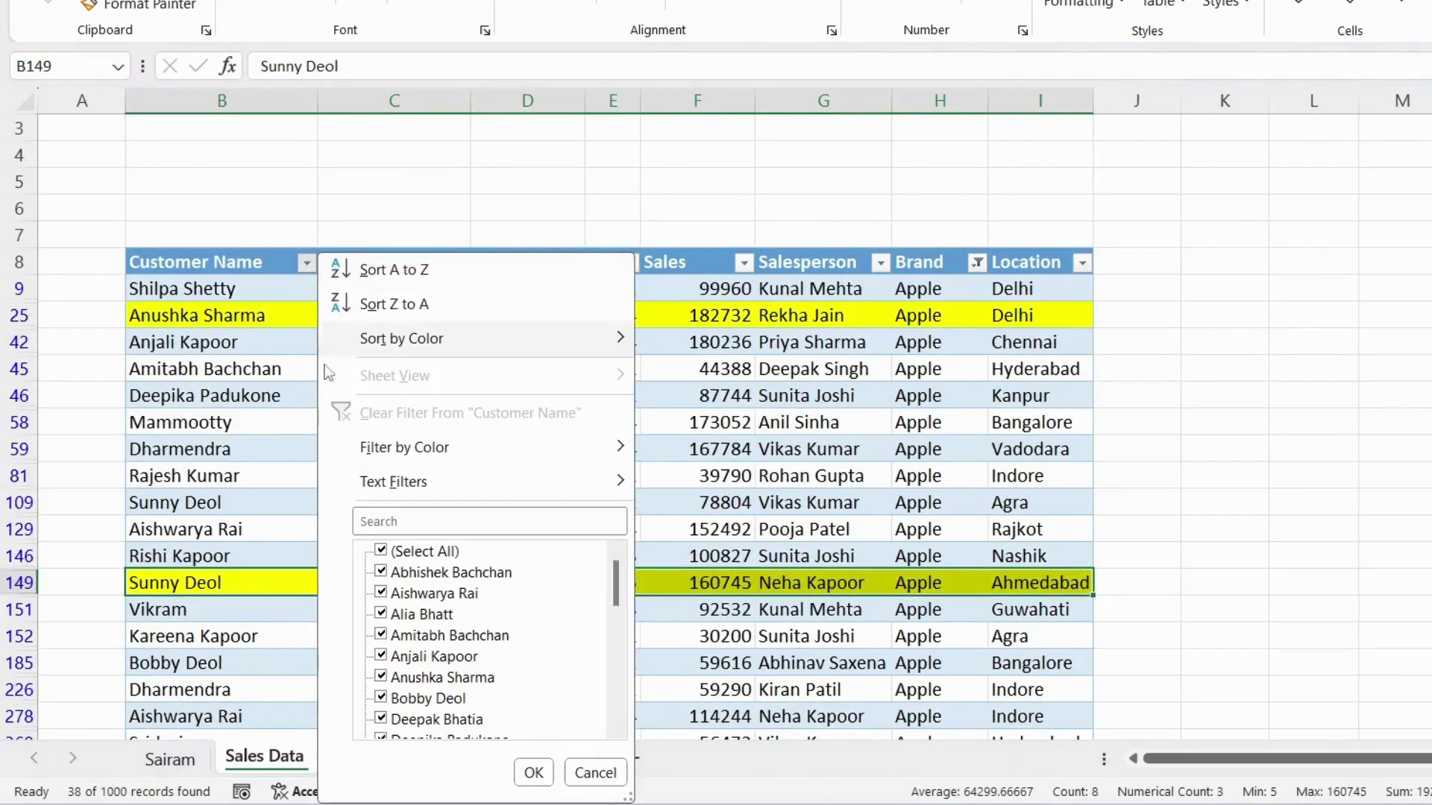
{"action": "mouse_move", "coordinate": [385, 450]}
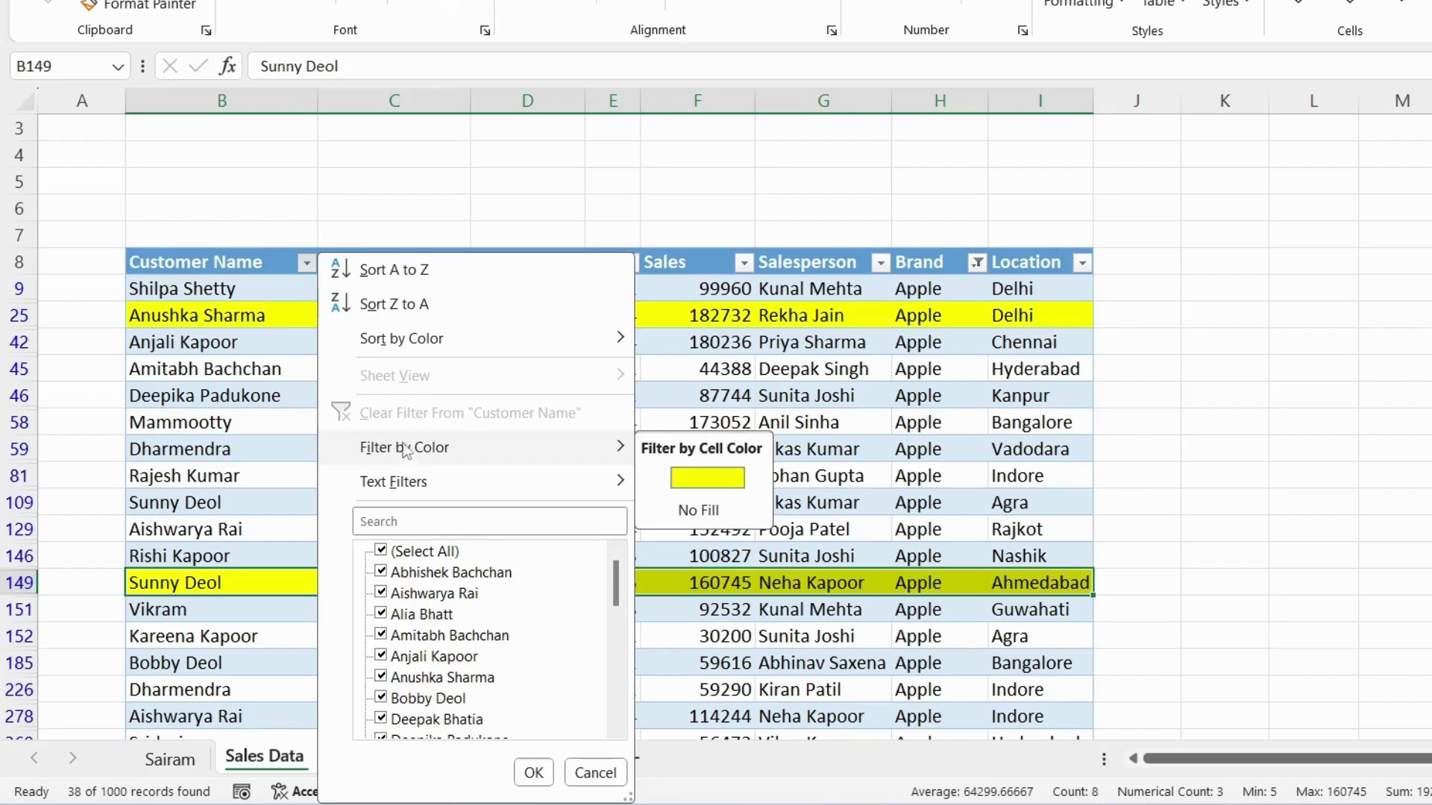
{"action": "left_click", "coordinate": [728, 485]}
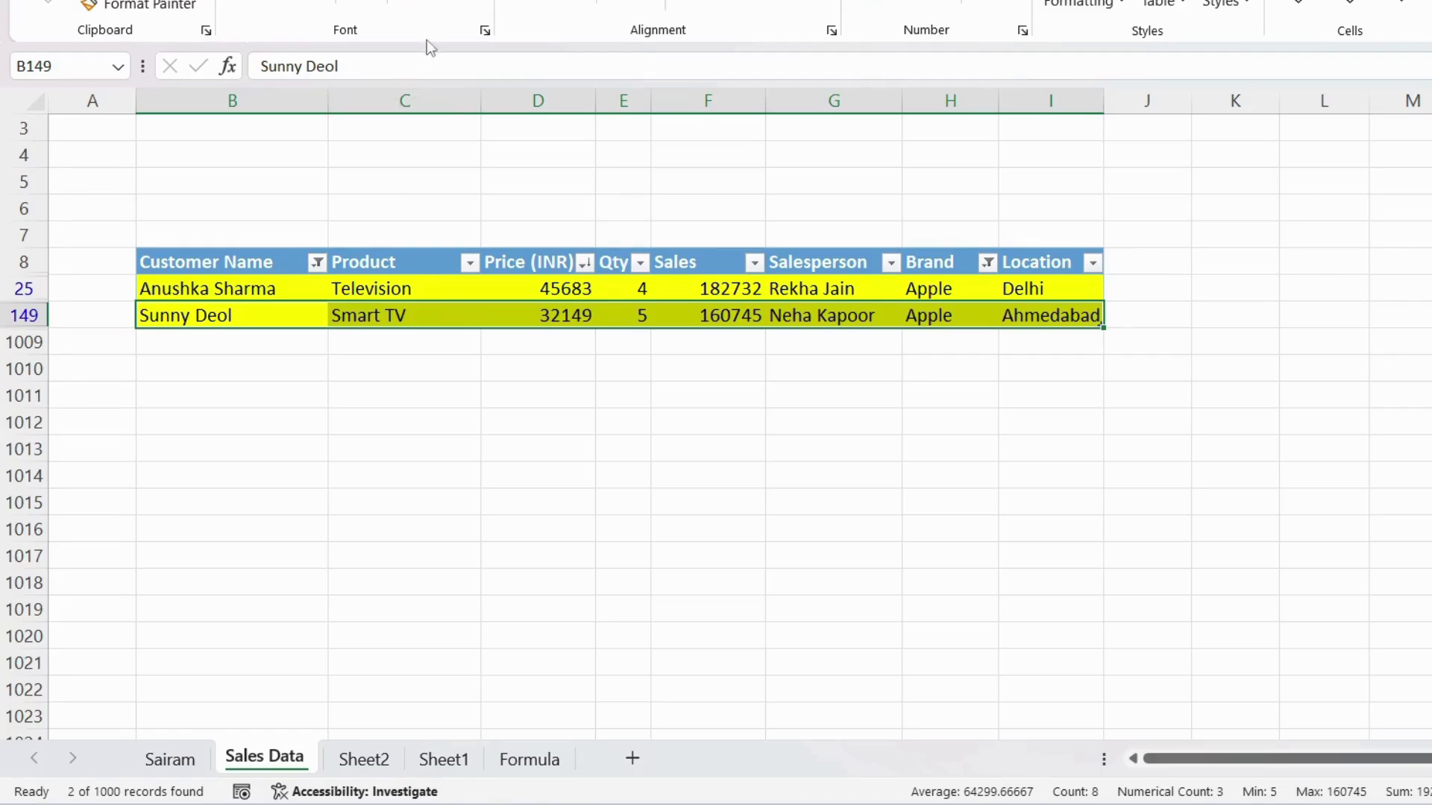
Step: Undo the color filter on Customer Name and the yellow fills on the Television and Smart TV rows
{"action": "left_click", "coordinate": [434, 3]}
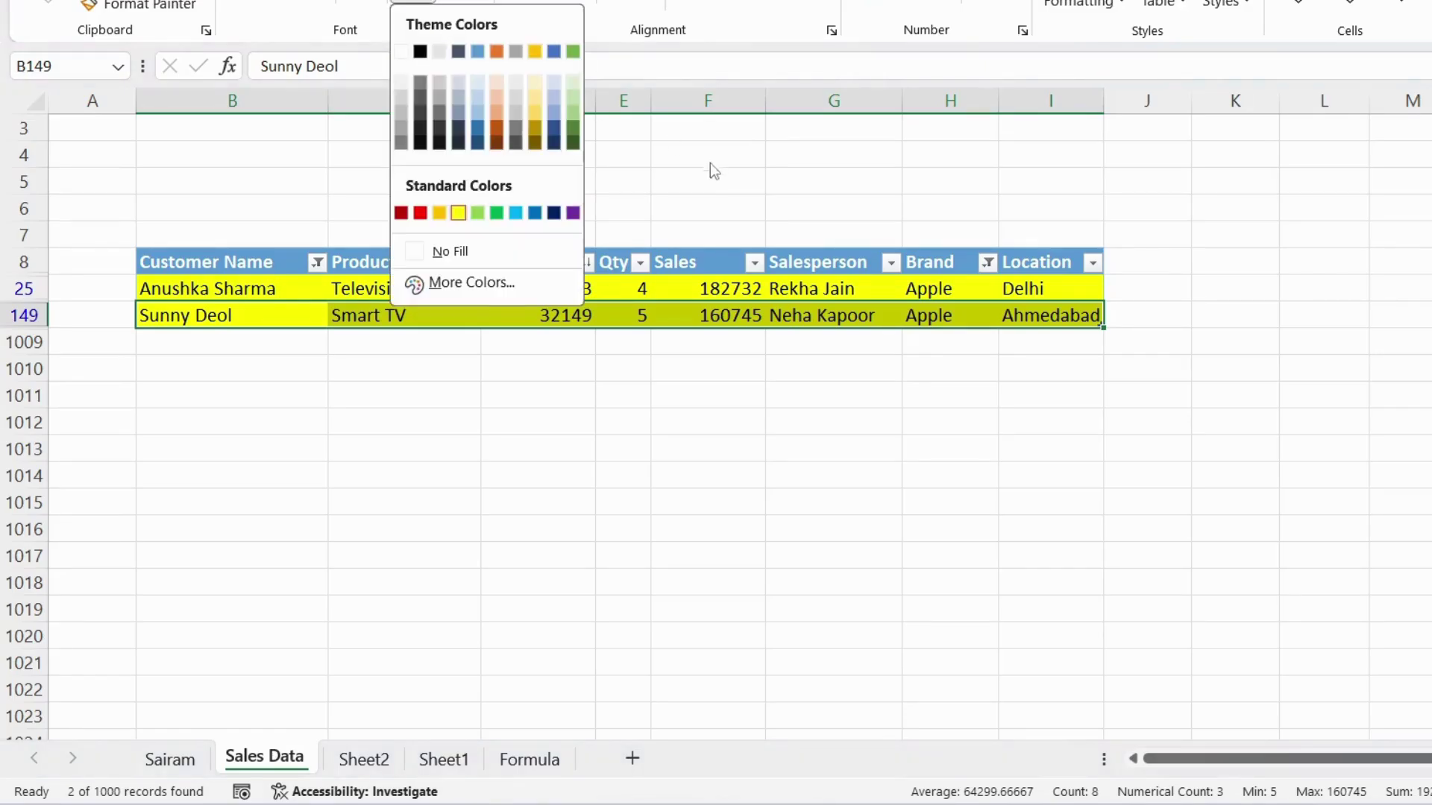
{"action": "key", "text": "Escape"}
{"action": "key", "text": "ctrl+z"}
{"action": "key", "text": "ctrl+z"}
{"action": "key", "text": "ctrl+z"}
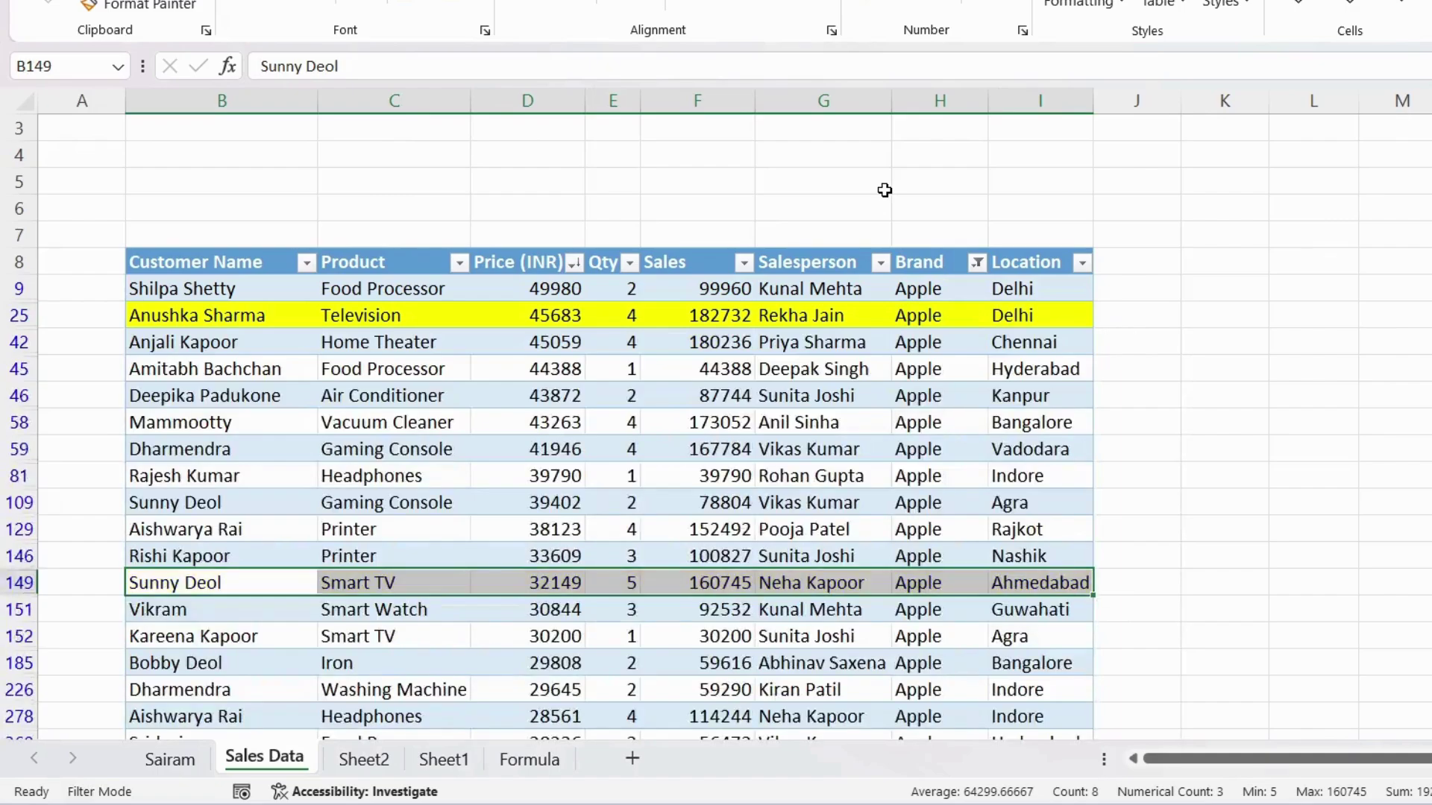
{"action": "left_click", "coordinate": [675, 474]}
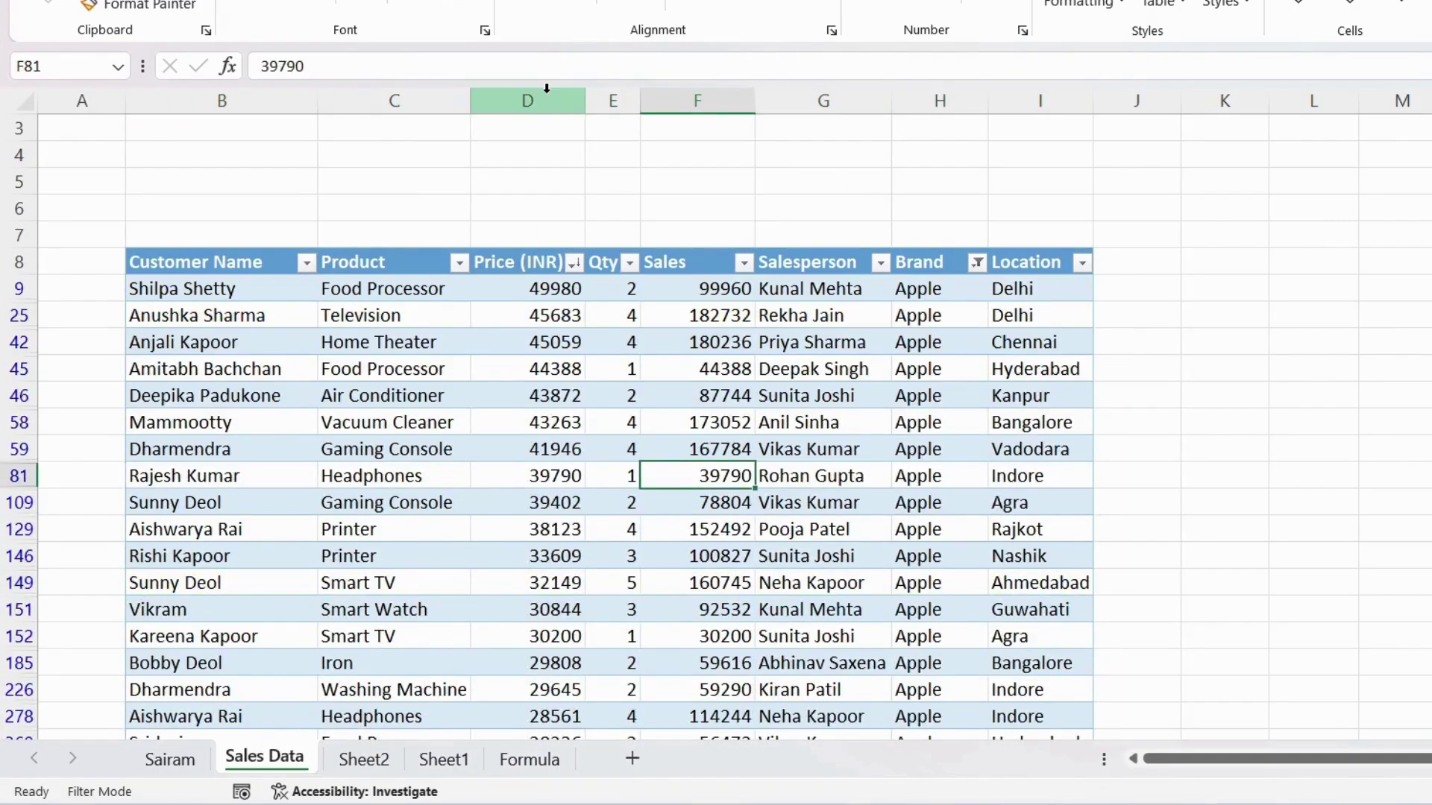